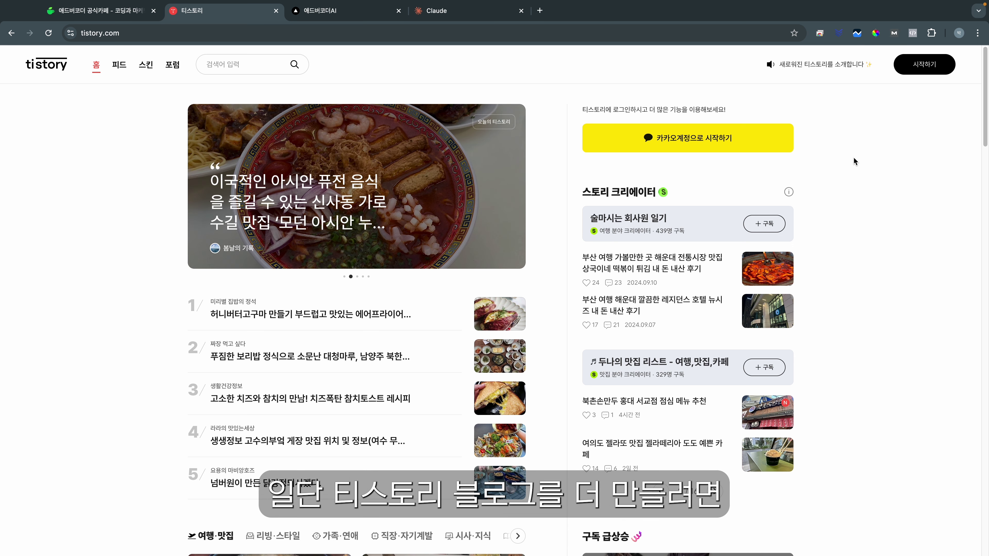
Step: Start a new Kakao account sign-up with an existing e-mail and agree to all terms (모두 동의)
click(727, 142)
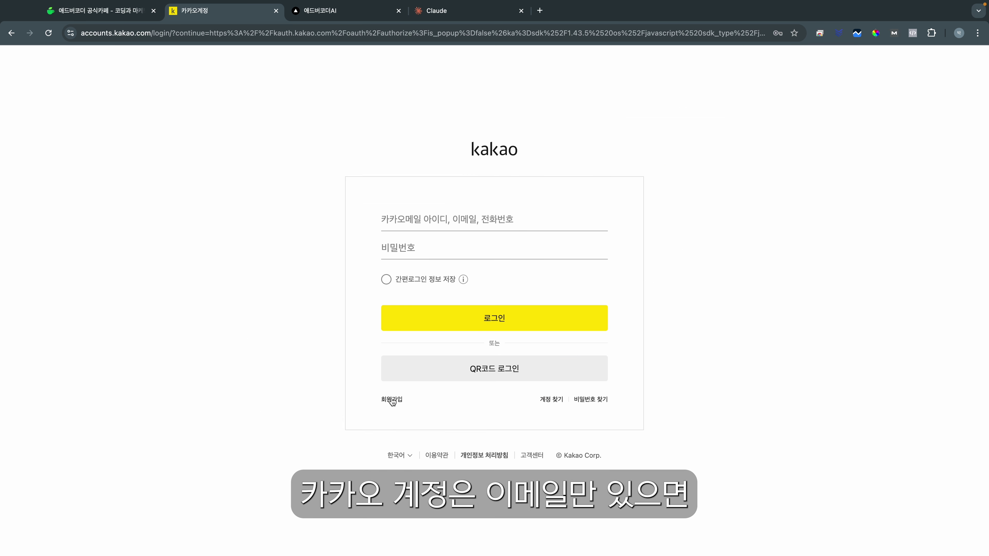
click(392, 400)
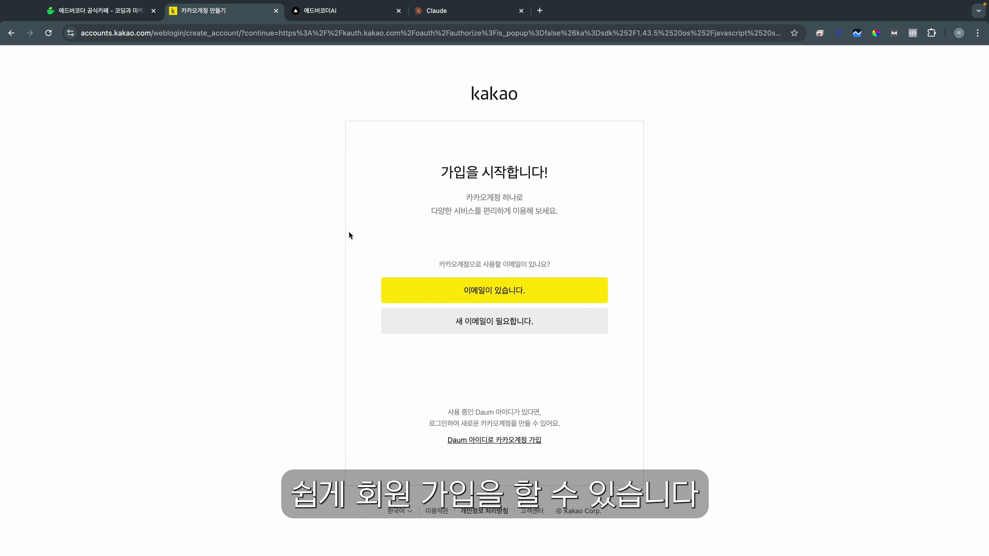
click(474, 295)
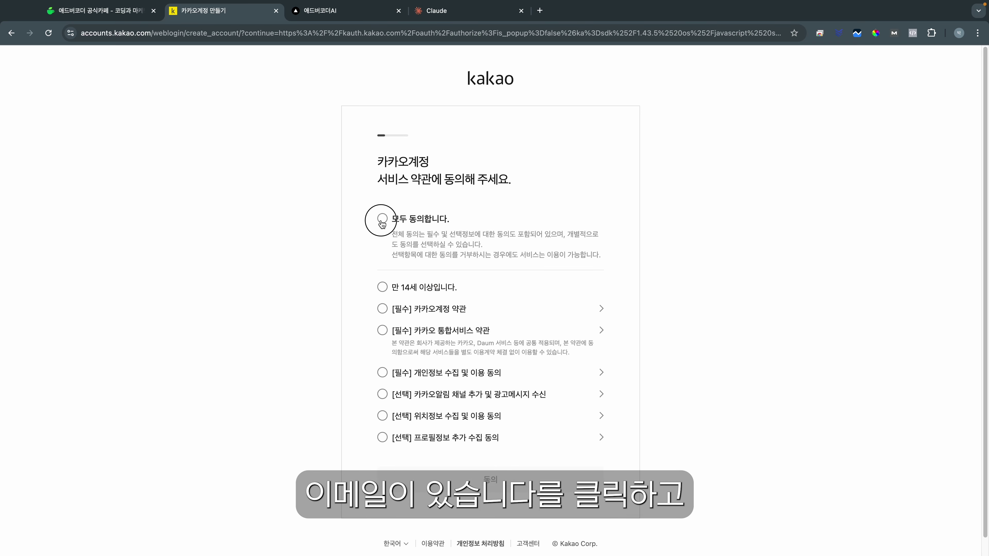
click(380, 225)
click(473, 463)
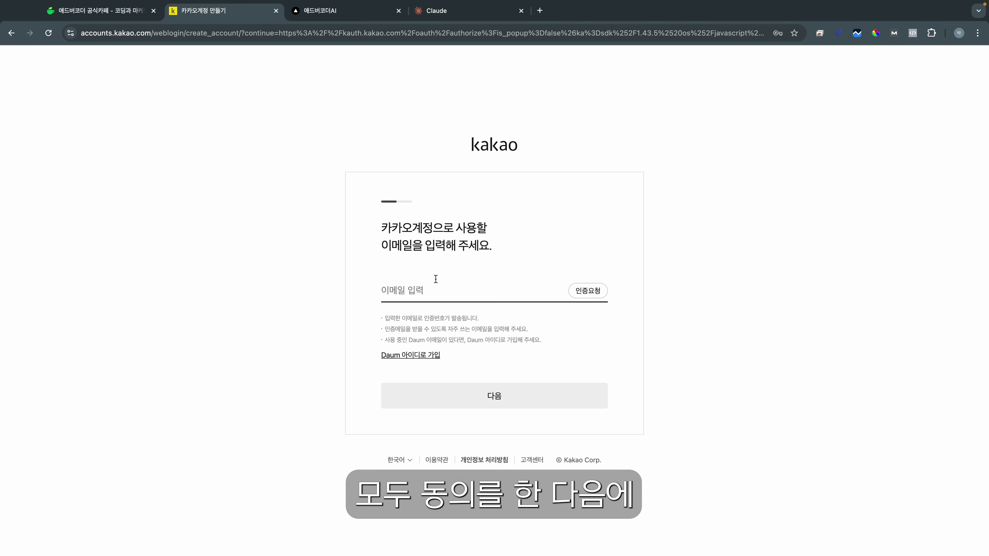
click(315, 287)
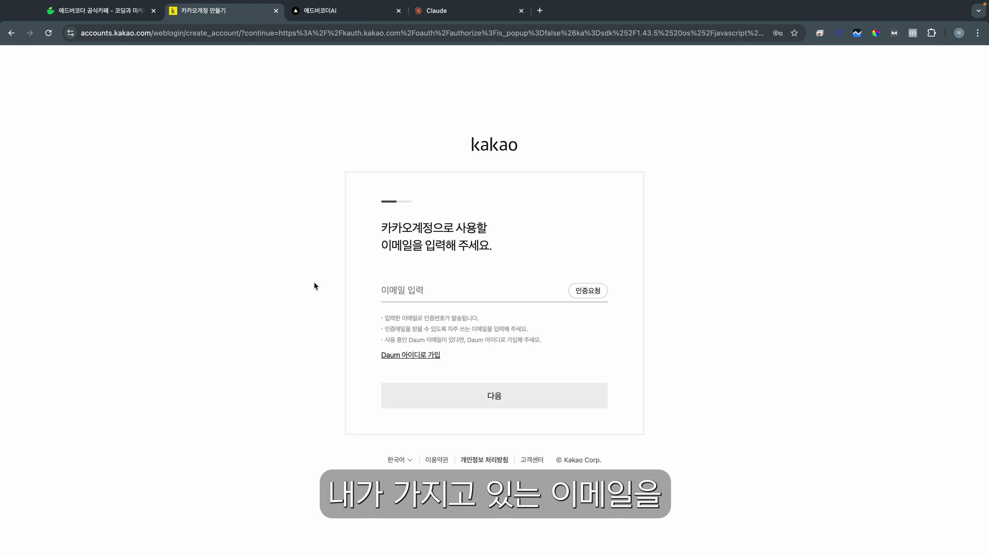
Step: Enter the account e-mail address and confirm it with the pasted verification code
click(544, 280)
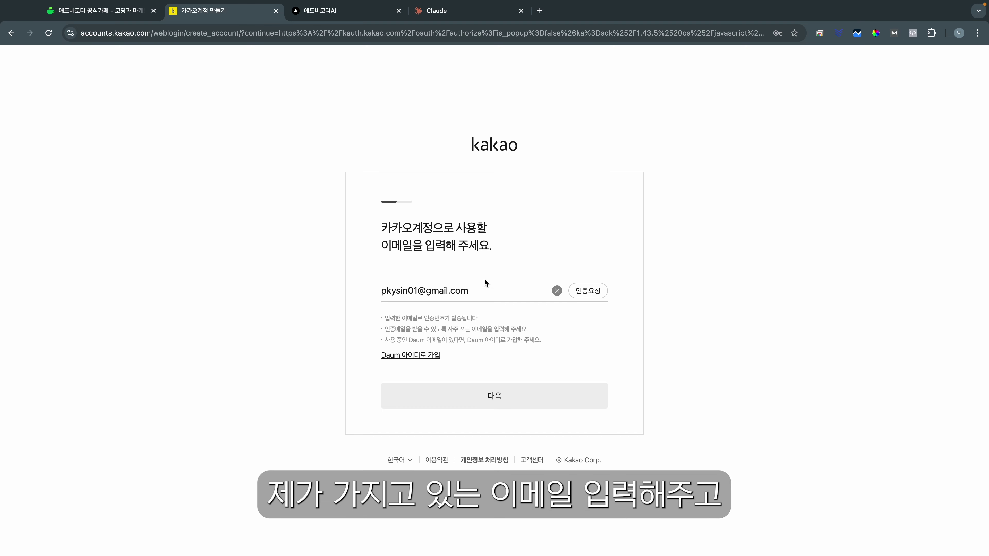
click(585, 291)
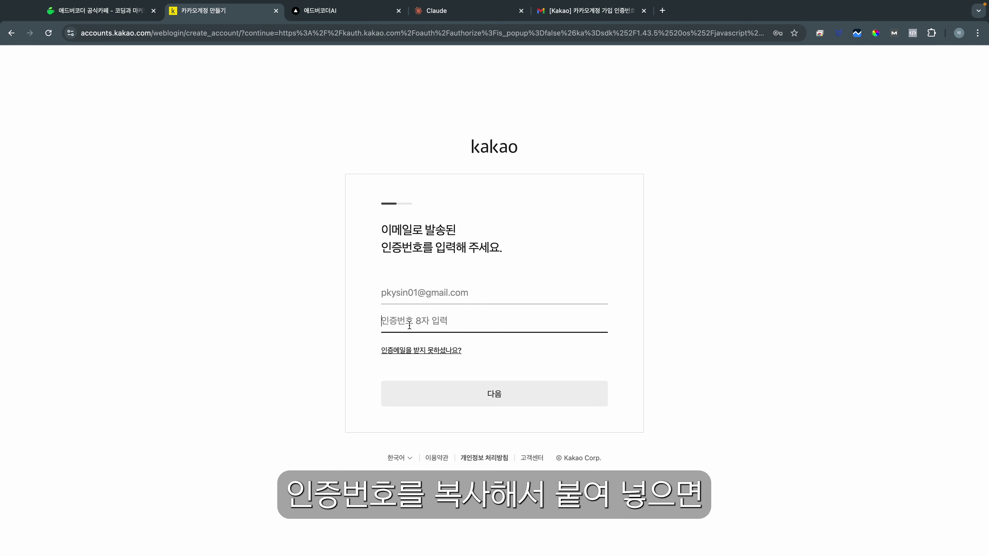
key(super+v)
key(Return)
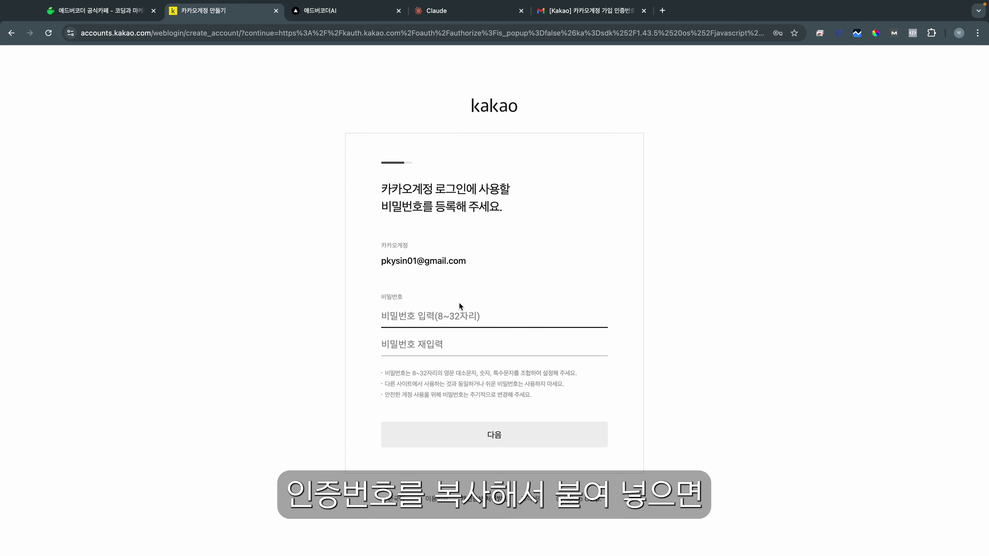
Step: Set the account password, confirm the profile and start using Tistory (시작하기)
click(284, 239)
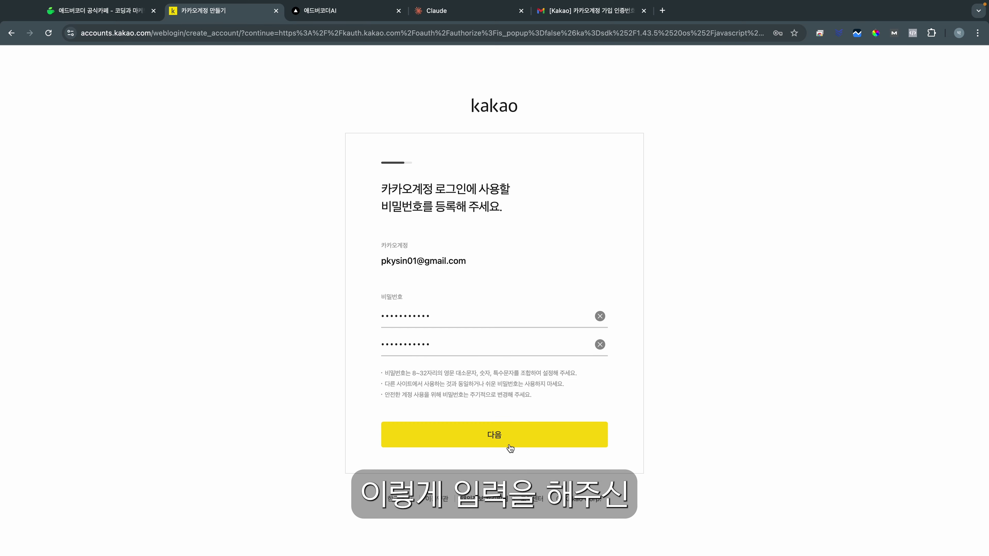
click(506, 437)
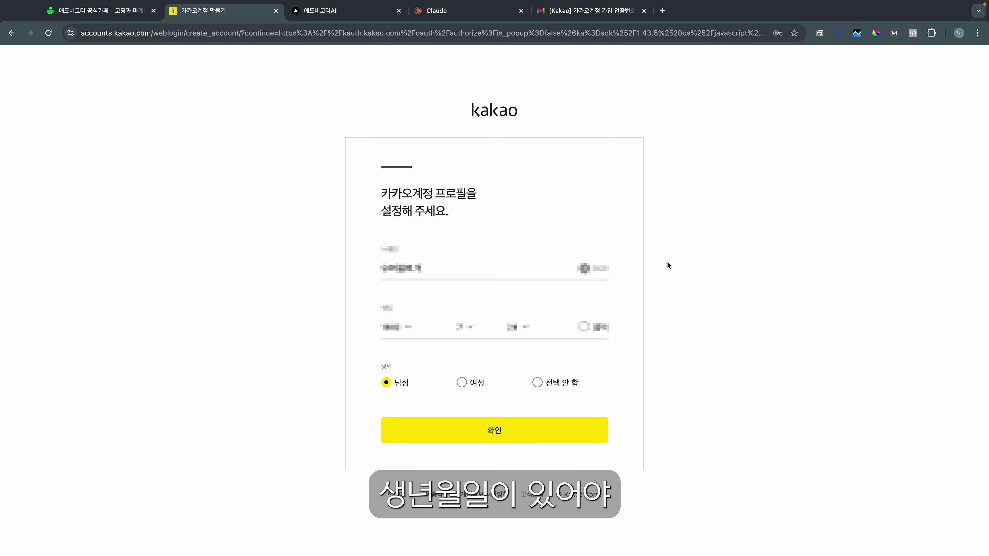
click(526, 435)
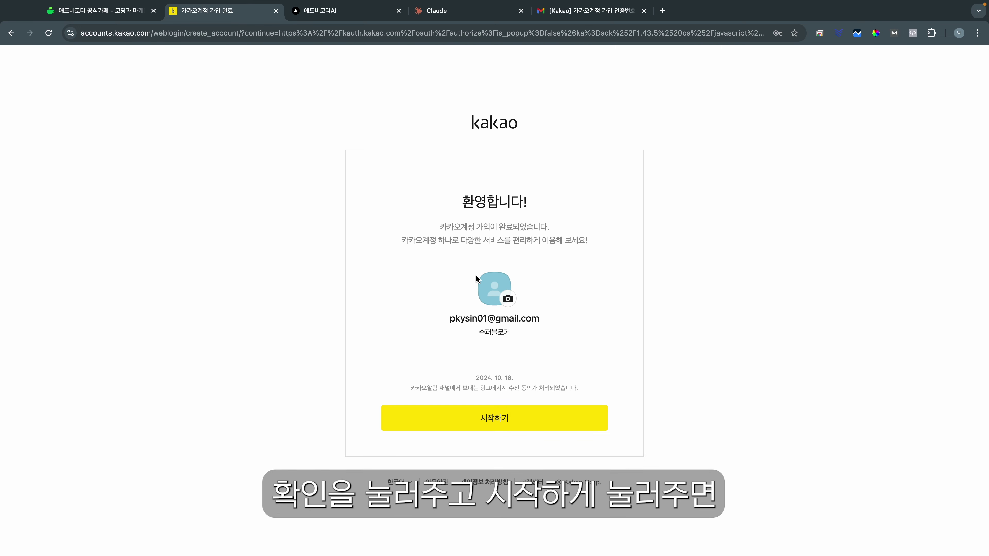
click(447, 419)
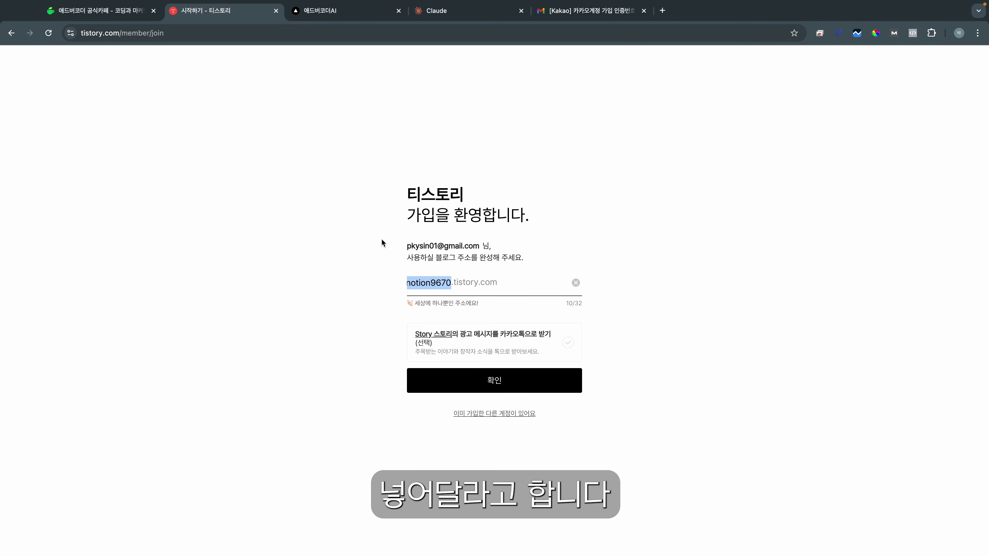
Step: Clear the suggested blog address and finish creating the obsidia blog
key(BackSpace)
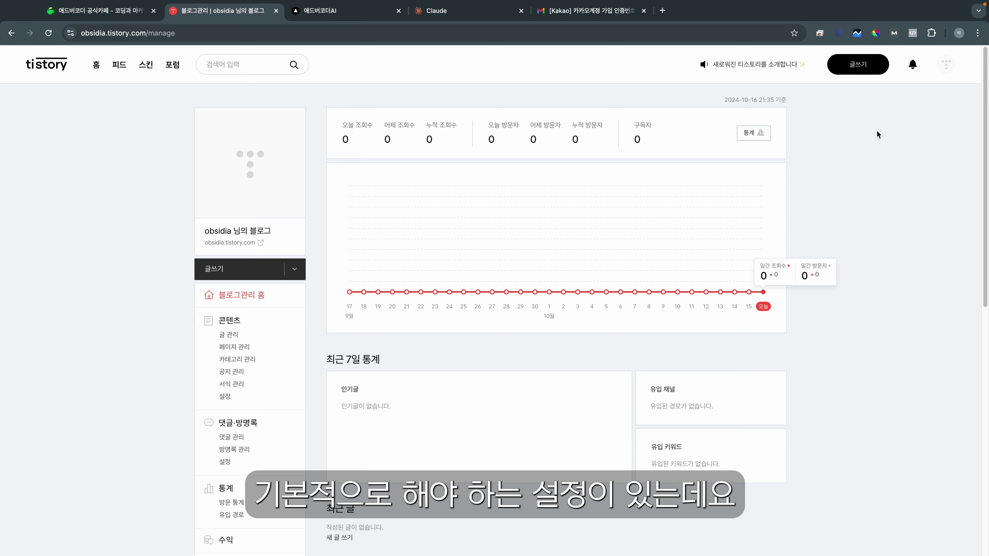
scroll(832, 224, down, 3)
scroll(574, 375, down, 2)
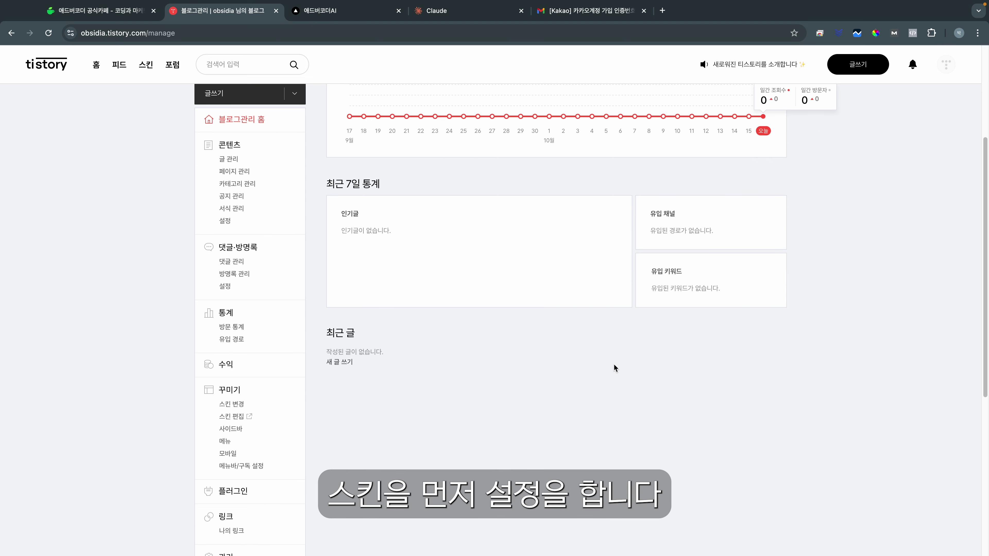
scroll(618, 367, up, 2)
scroll(628, 367, down, 3)
Step: Apply the Book Club skin and open its HTML editor, accepting the warning
click(248, 354)
mouse_move(715, 378)
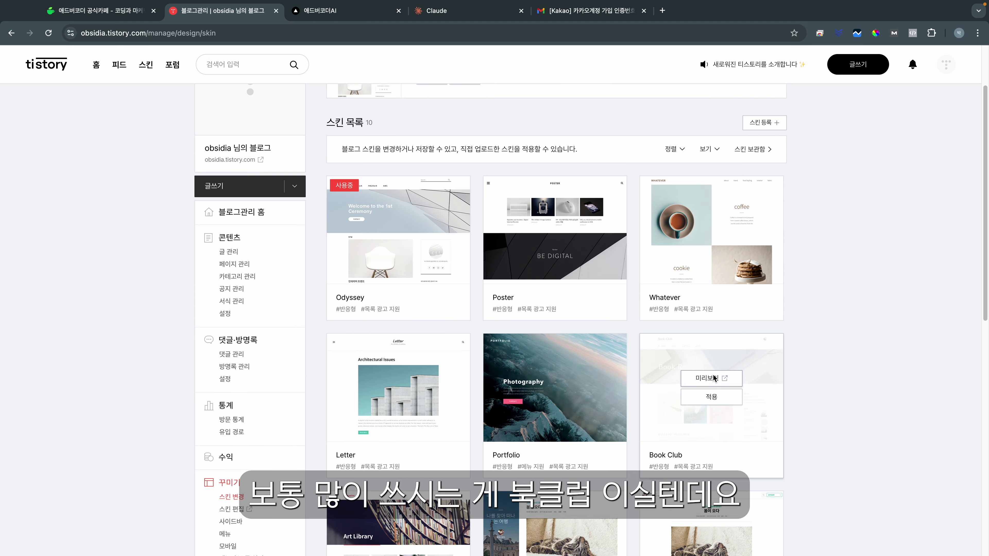
click(710, 401)
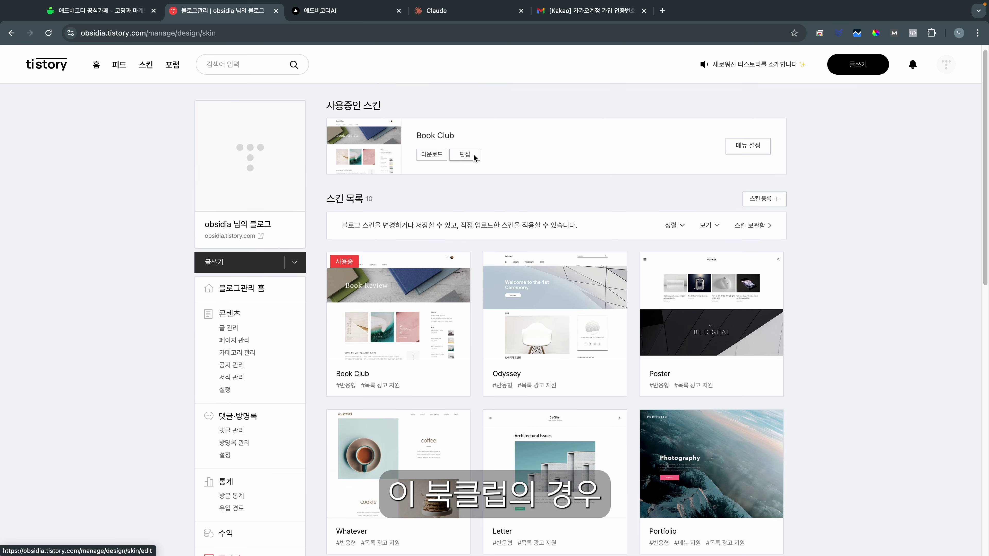
click(470, 157)
click(934, 154)
click(583, 104)
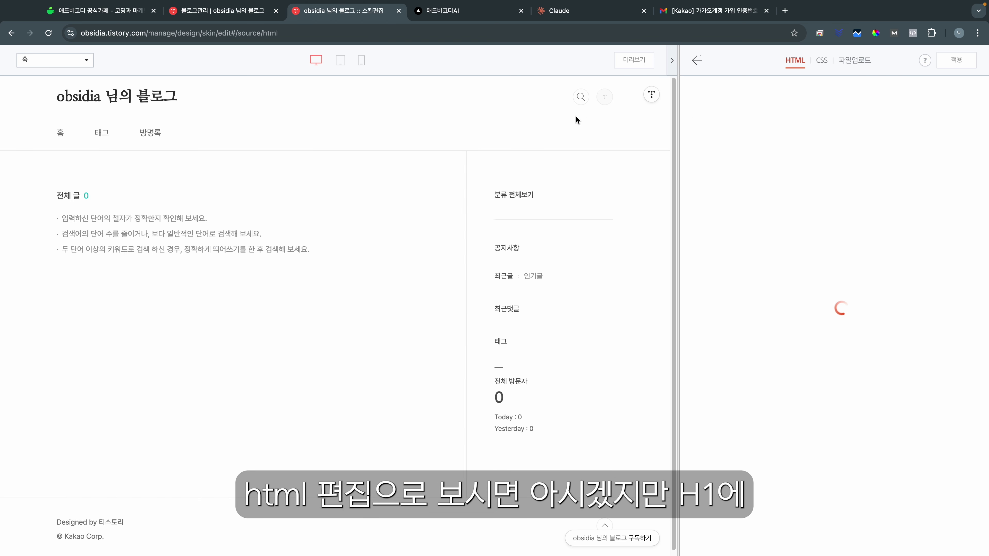
Step: Search the skin HTML for h1 to locate the header's title block
key(ctrl+f)
text(h1)
key(Return)
drag(768, 362, 730, 263)
key(End)
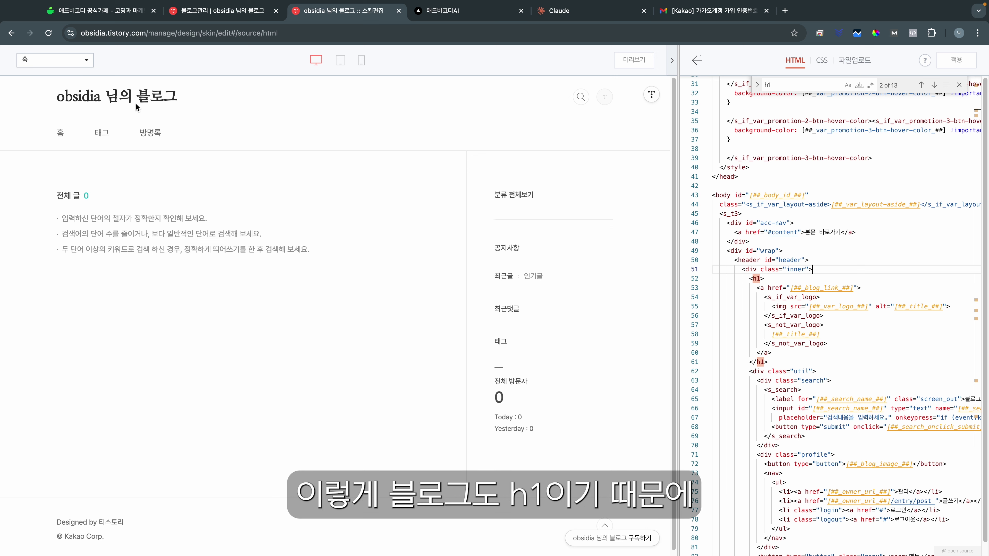
Step: Change the opening and closing h1 tags on lines 52 and 61 to div
click(766, 279)
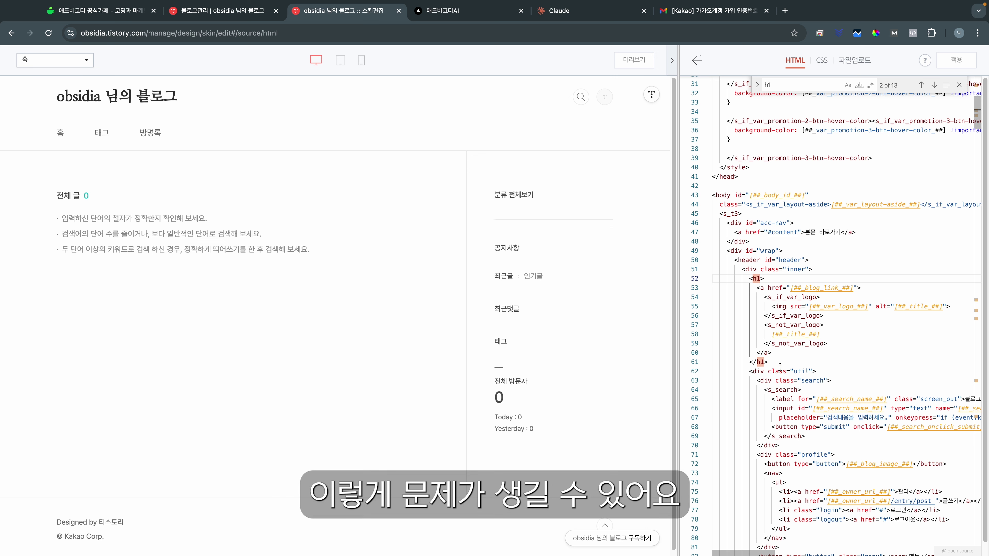
drag(787, 364, 678, 306)
double_click(757, 279)
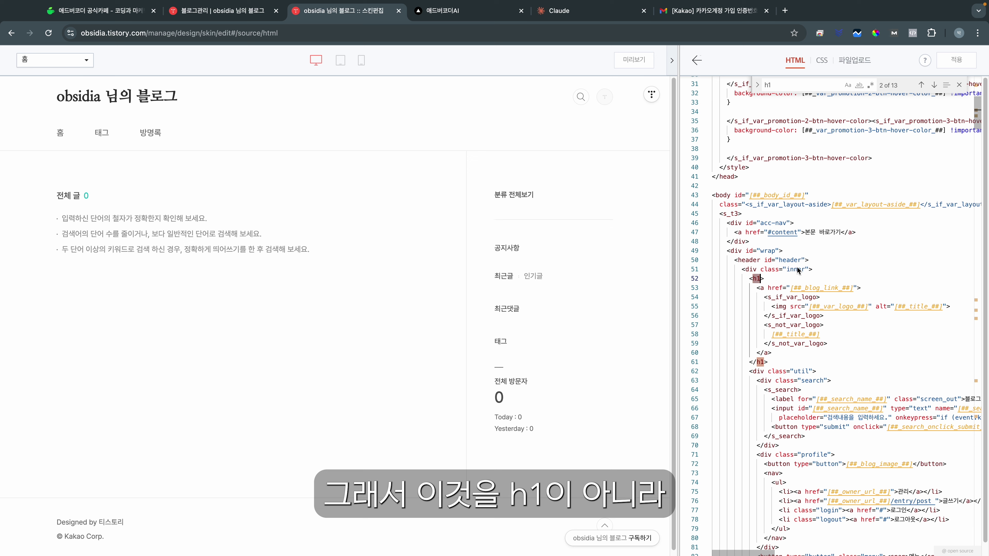
text(ㅇ)
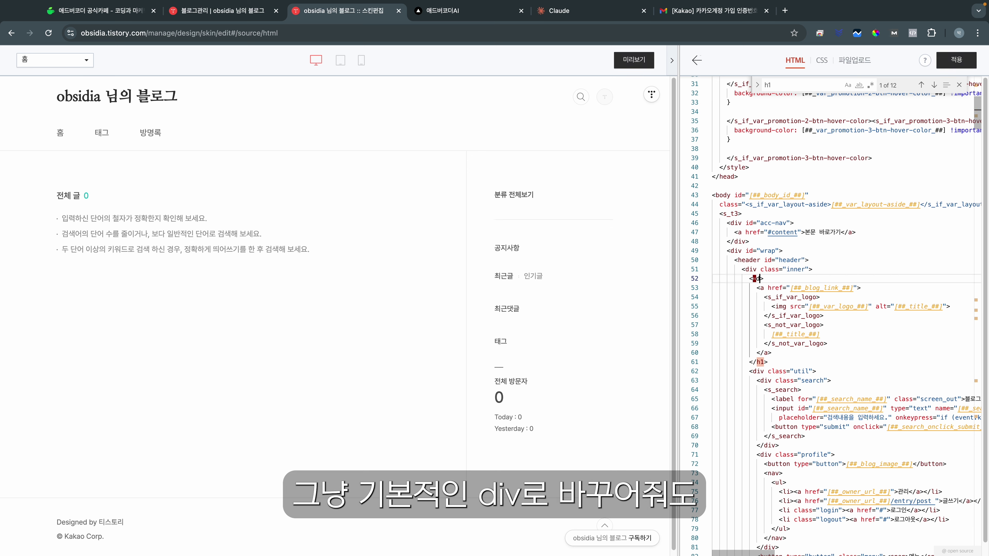
key(BackSpace)
text(div)
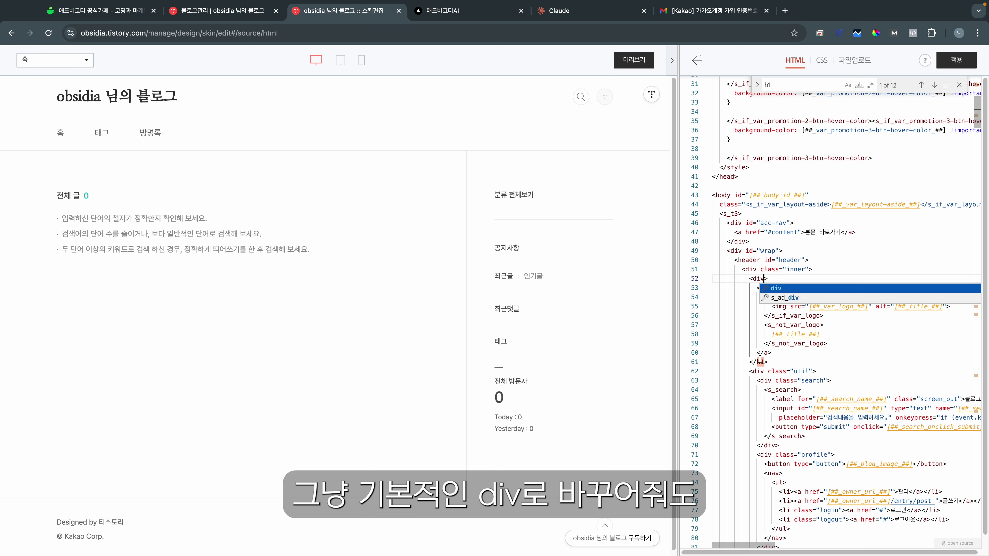
click(761, 362)
key(BackSpace)
key(BackSpace)
text(div)
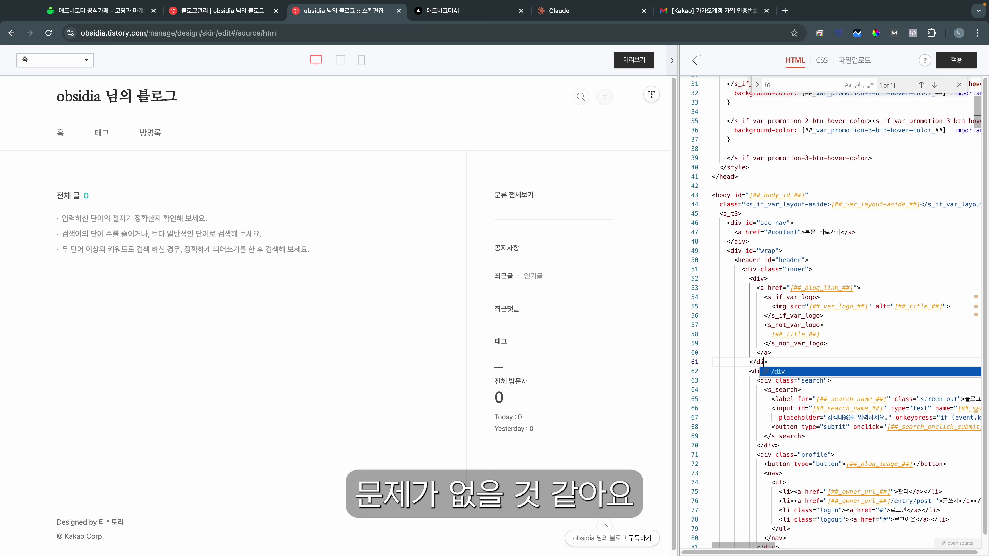
click(916, 237)
Step: Apply the edited Book Club skin and close the skin editor
click(956, 59)
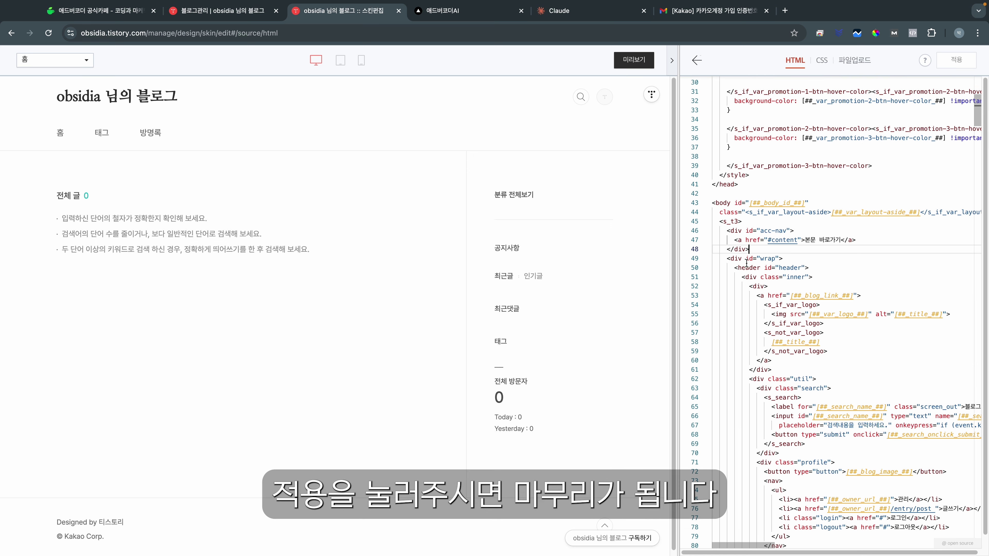
drag(820, 343, 708, 273)
click(887, 258)
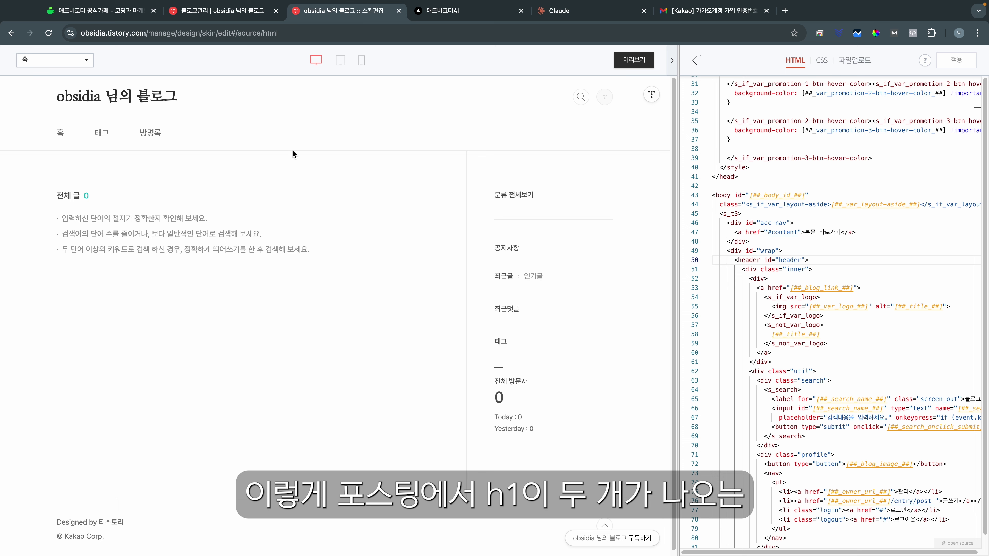
click(700, 64)
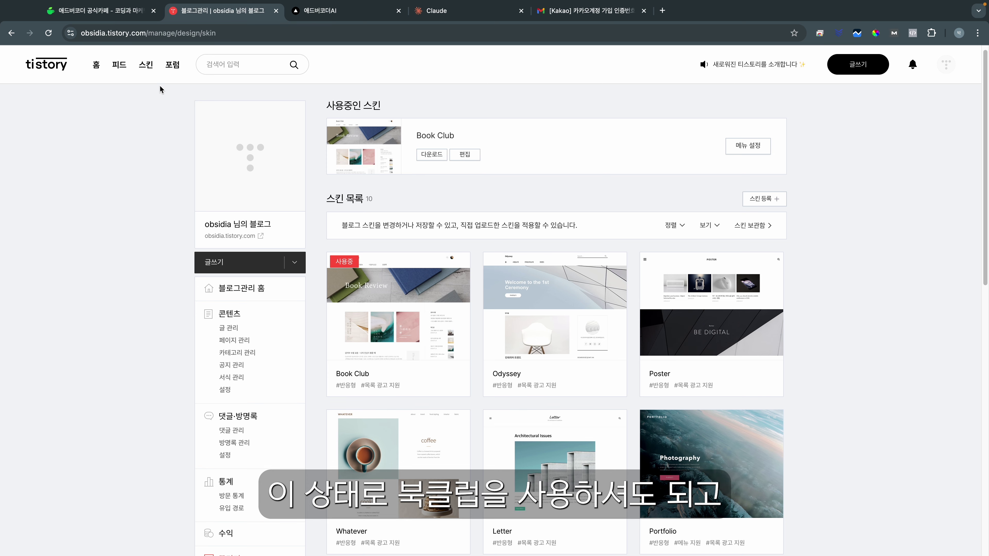
Step: Register the uploaded skin files as a saved skin named ddd
scroll(156, 335, down, 5)
scroll(177, 345, up, 1)
scroll(255, 338, down, 2)
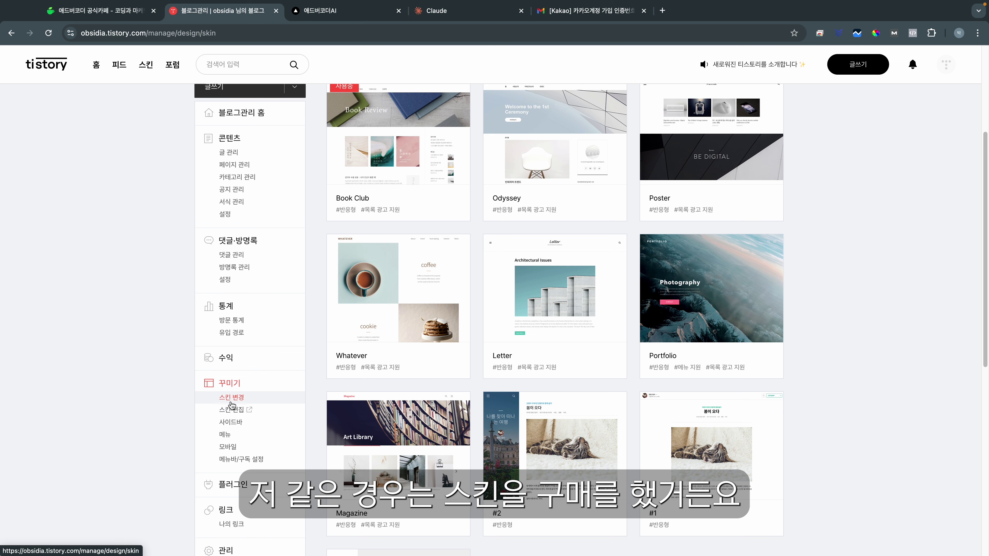
scroll(769, 212, up, 5)
click(769, 212)
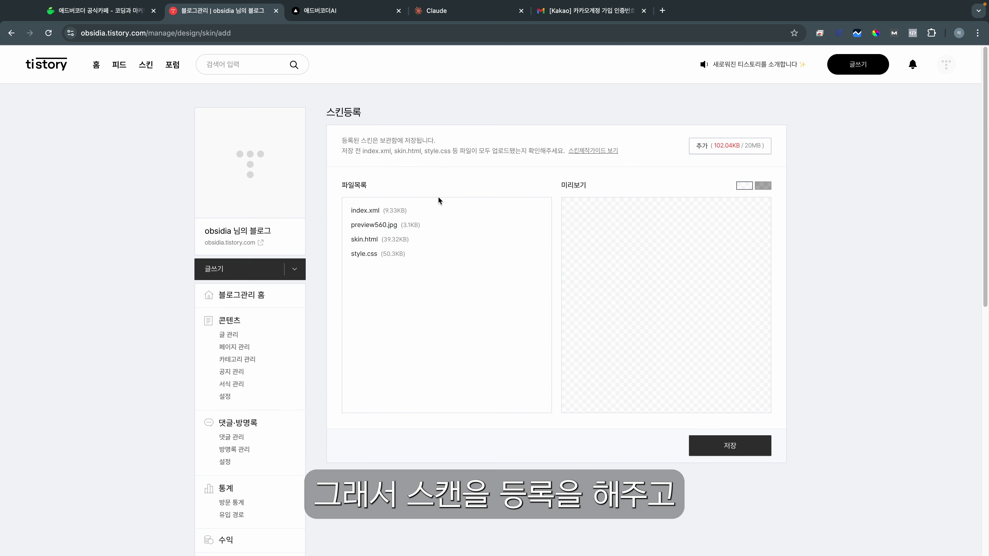
click(731, 447)
text(d)
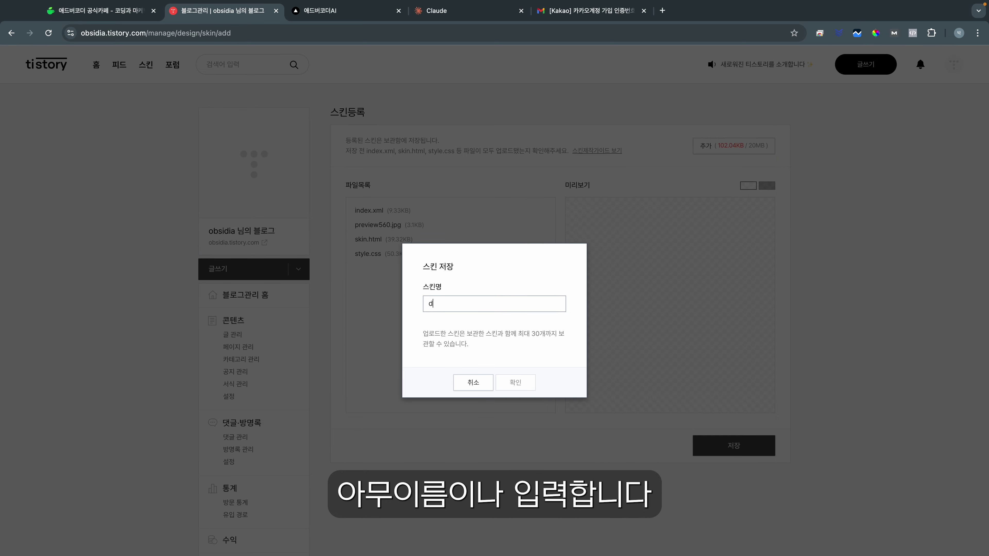
text(dd)
click(516, 383)
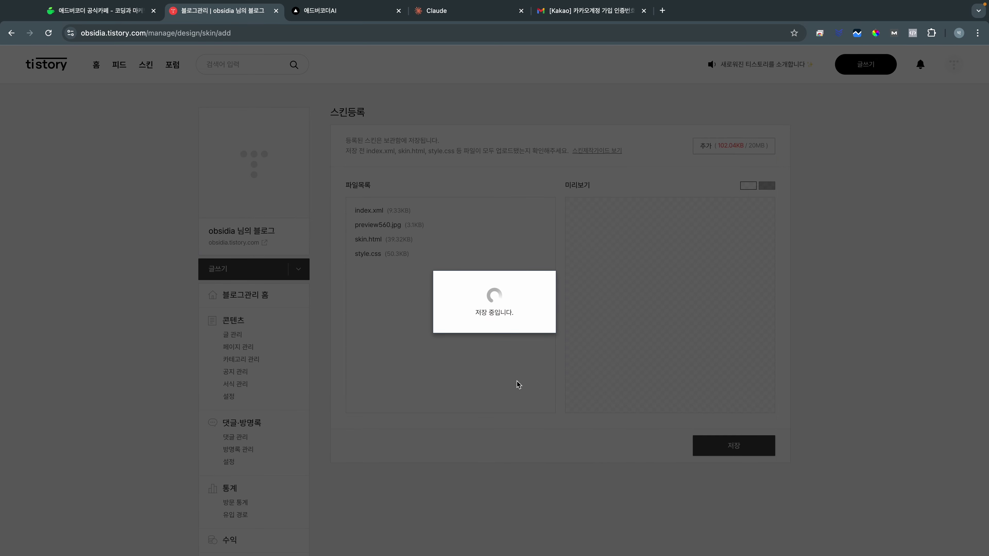
Step: Apply the ddd skin from the skin archive and open the blog's home page
click(750, 232)
click(398, 288)
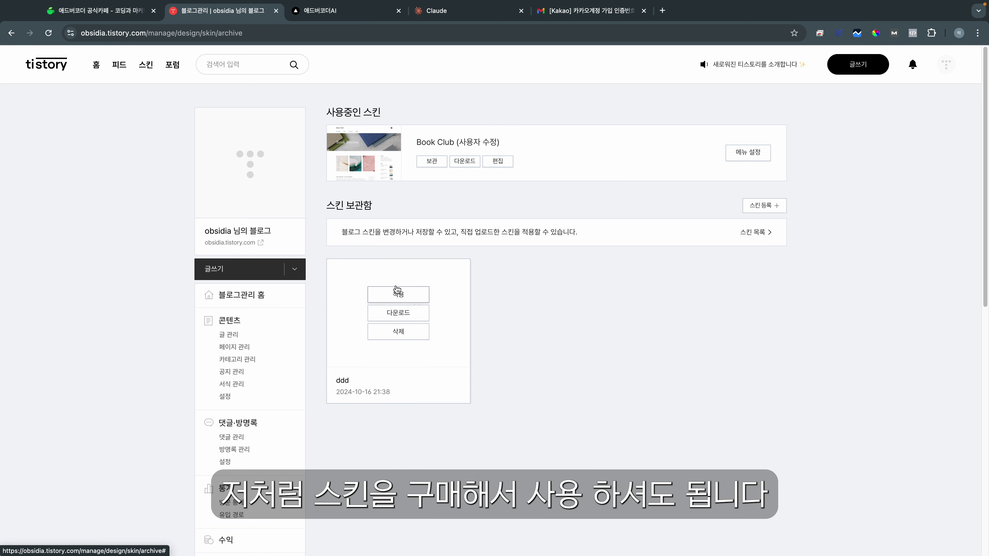
click(251, 292)
click(234, 242)
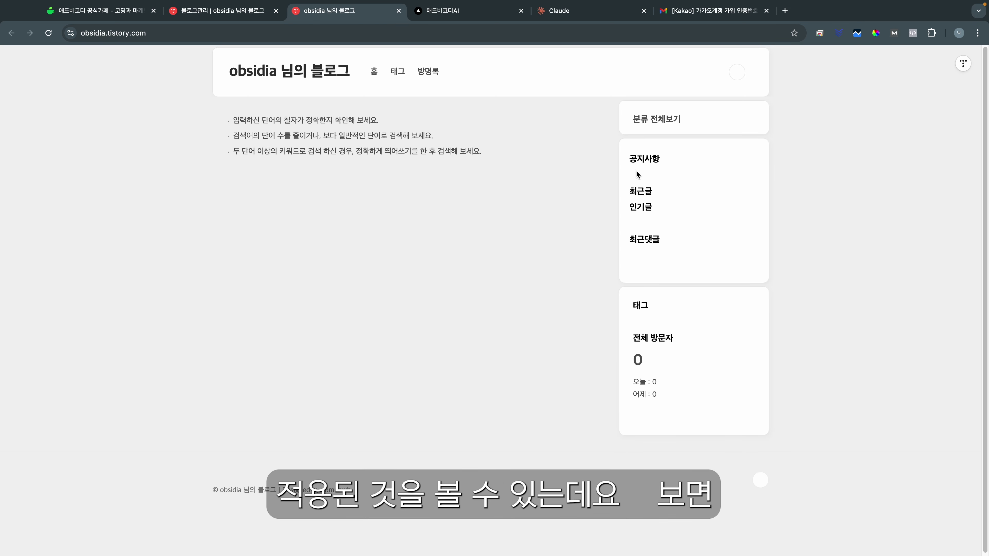
Step: Highlight the tag and visitor-count blocks in the live blog's sidebar
drag(622, 137, 630, 302)
click(673, 360)
mouse_move(678, 409)
mouse_down()
mouse_move(638, 331)
mouse_move(678, 404)
mouse_up()
click(636, 334)
click(678, 404)
drag(633, 306, 678, 380)
click(676, 360)
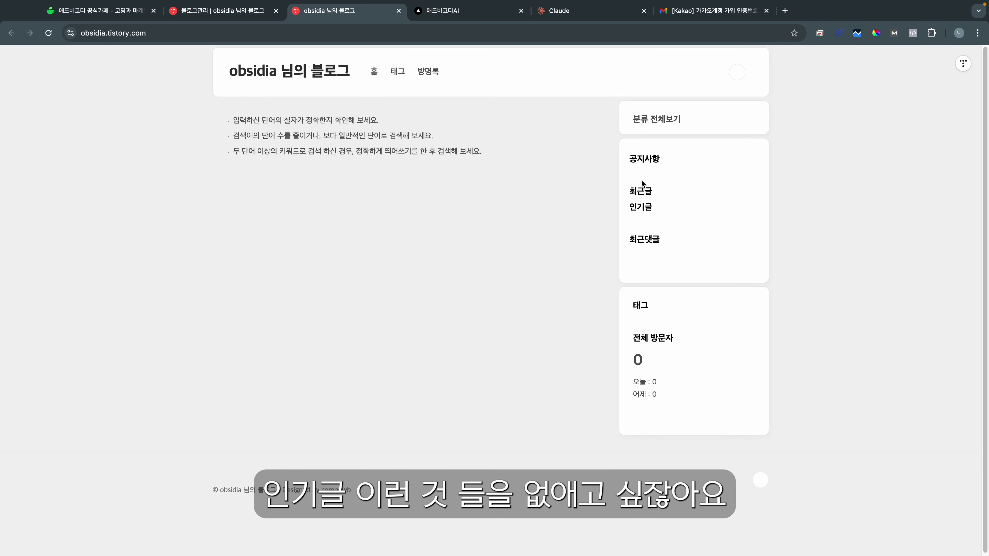
Step: From the blog dashboard, open the skin editor and show its HTML source
click(222, 10)
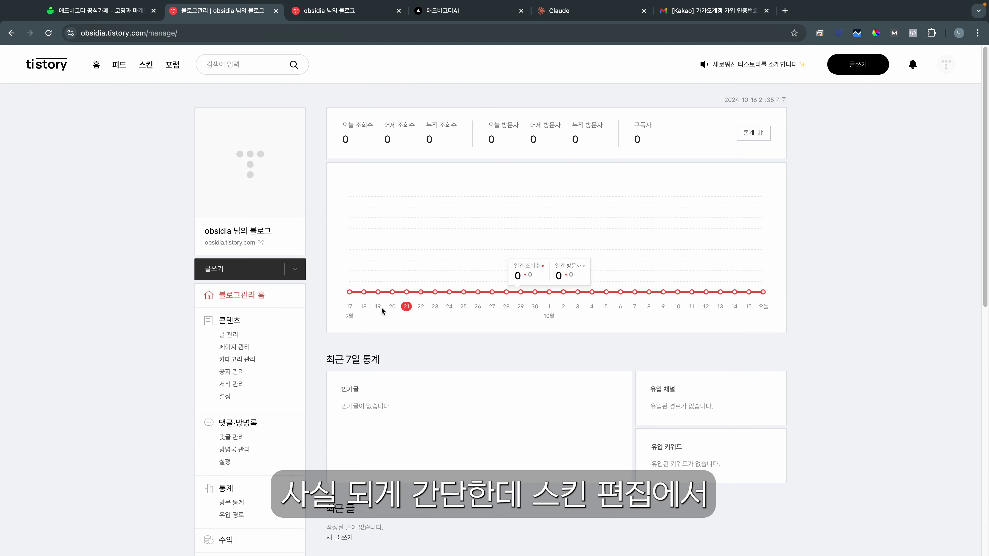
scroll(251, 390, down, 2)
click(231, 548)
click(951, 152)
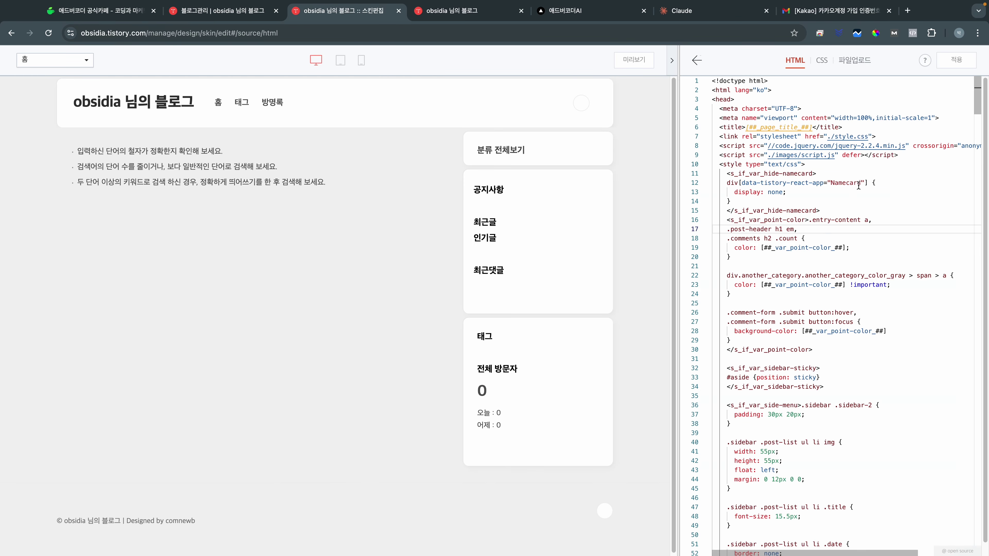
Step: Search the HTML for 인기글 and delete the whole popular-posts div block
click(879, 200)
key(ctrl+f)
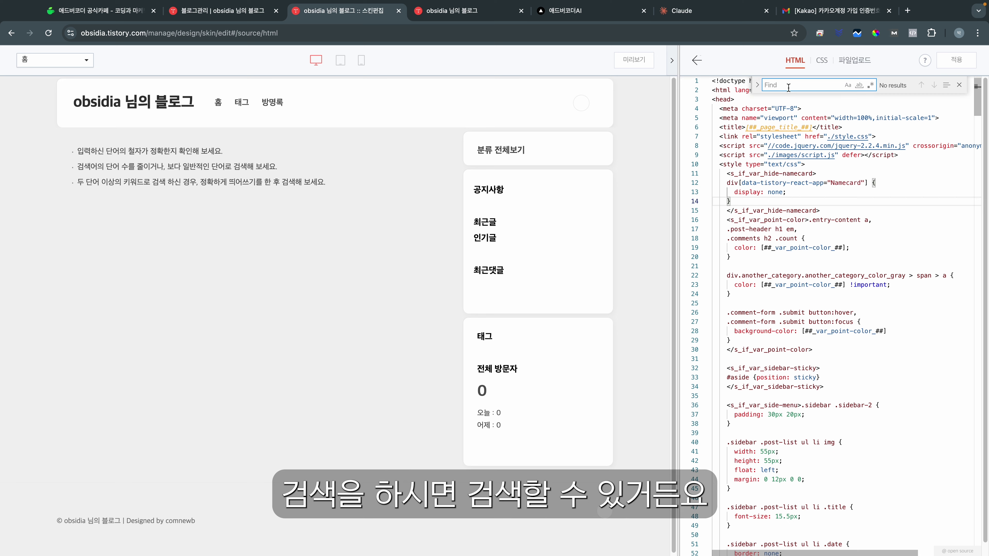
text(인기)
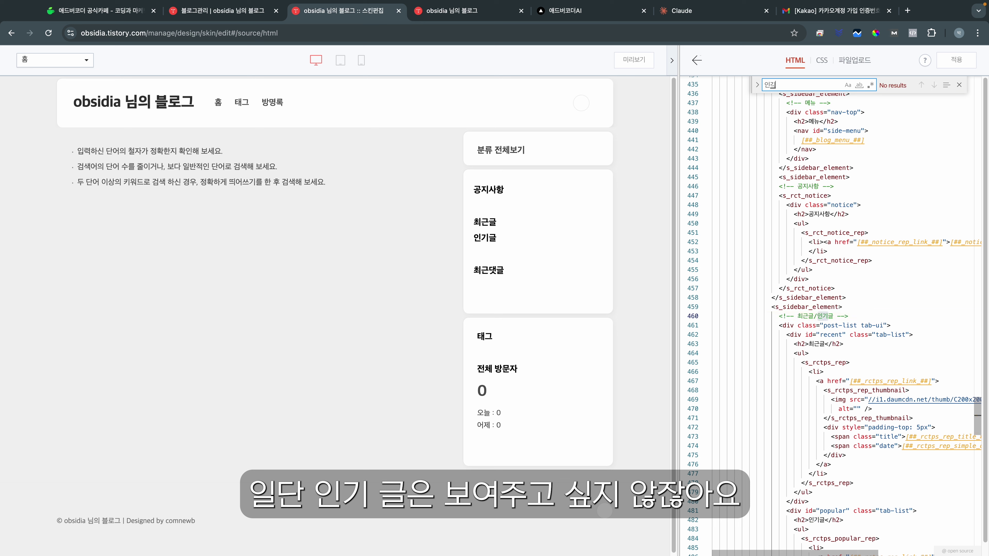
text(글)
click(795, 343)
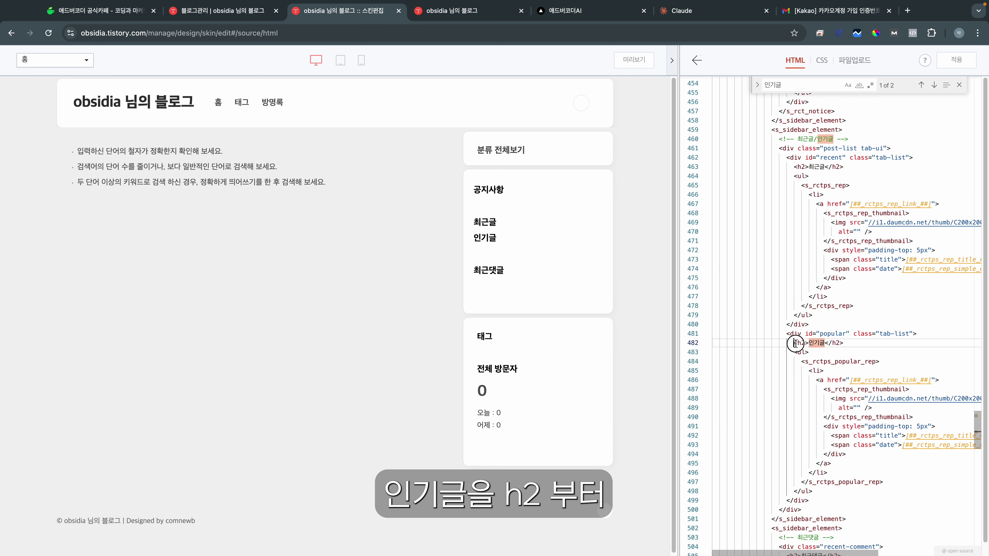
scroll(818, 464, down, 1)
click(785, 290)
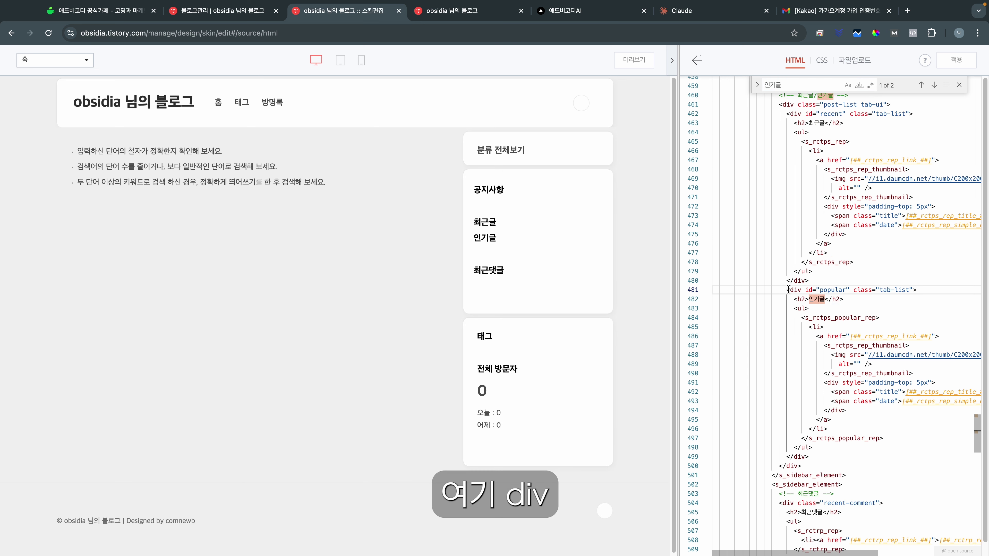
drag(788, 290, 872, 455)
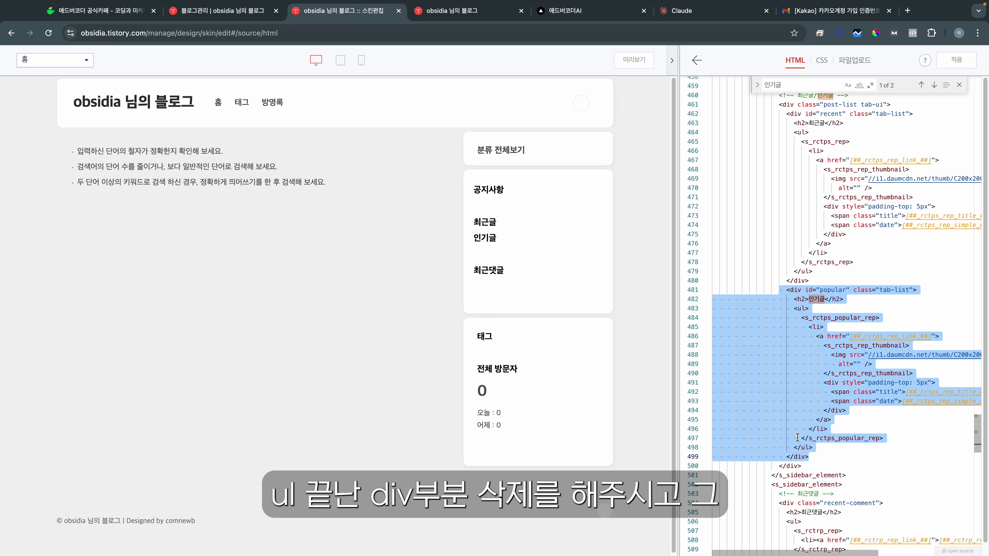
key(BackSpace)
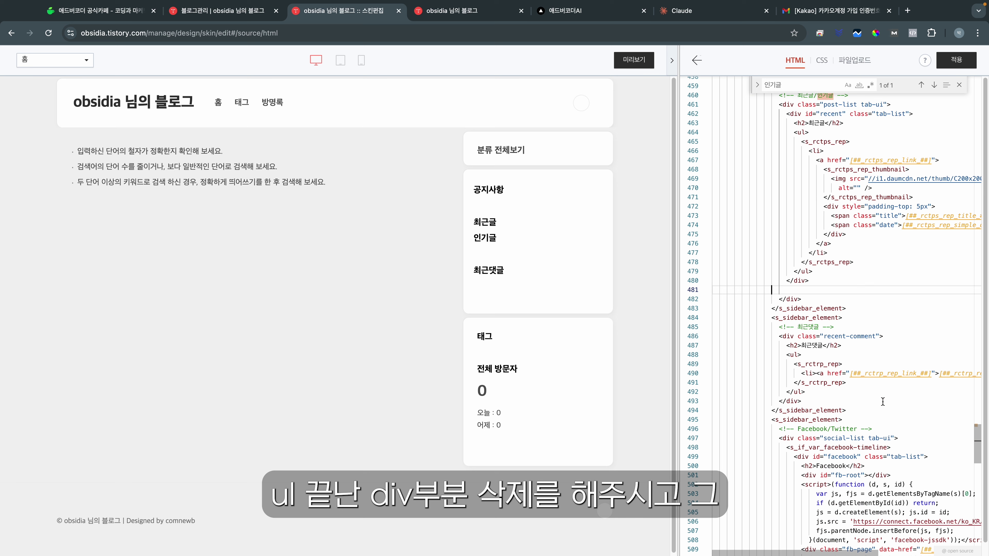
Step: Delete the 전체 방문자 visitor-count div block from the sidebar code
scroll(883, 402, down, 10)
click(717, 295)
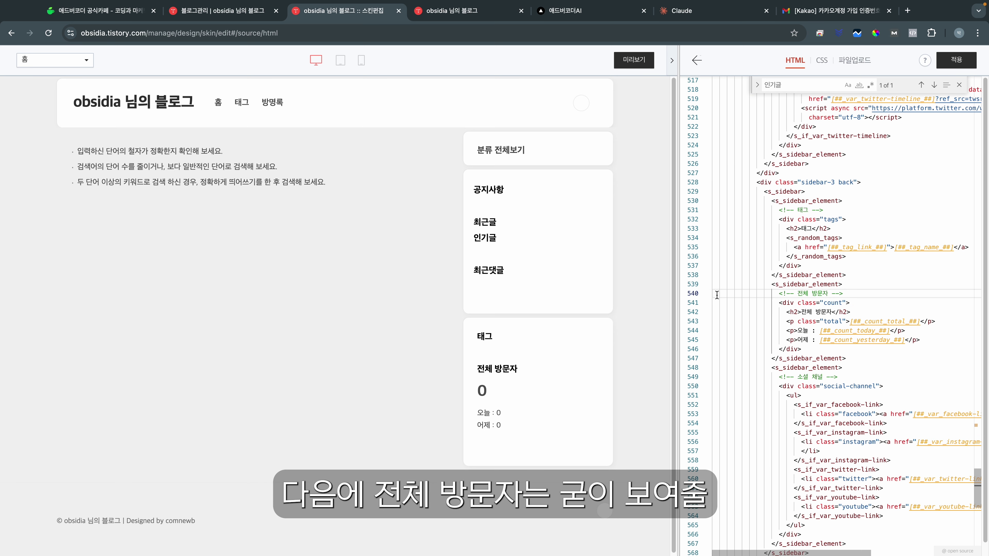
drag(709, 294, 895, 347)
click(887, 345)
key(Delete)
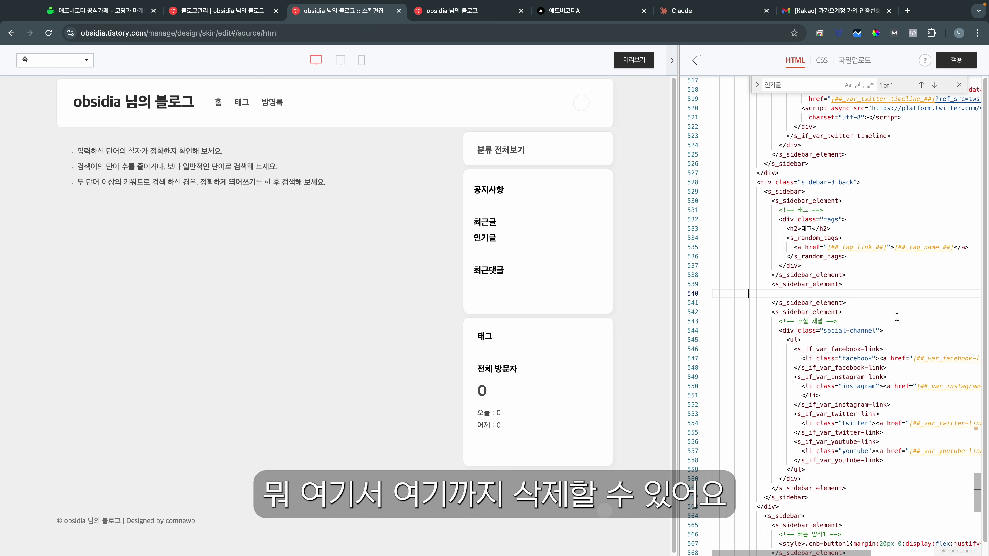
Step: Apply the edited skin and return to the blog management dashboard
click(956, 59)
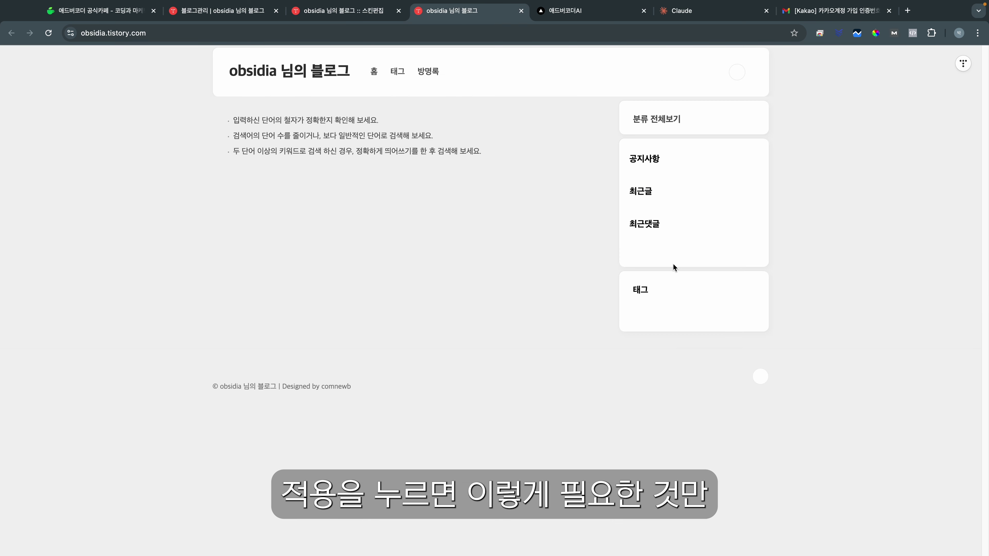
drag(231, 117, 495, 168)
click(508, 171)
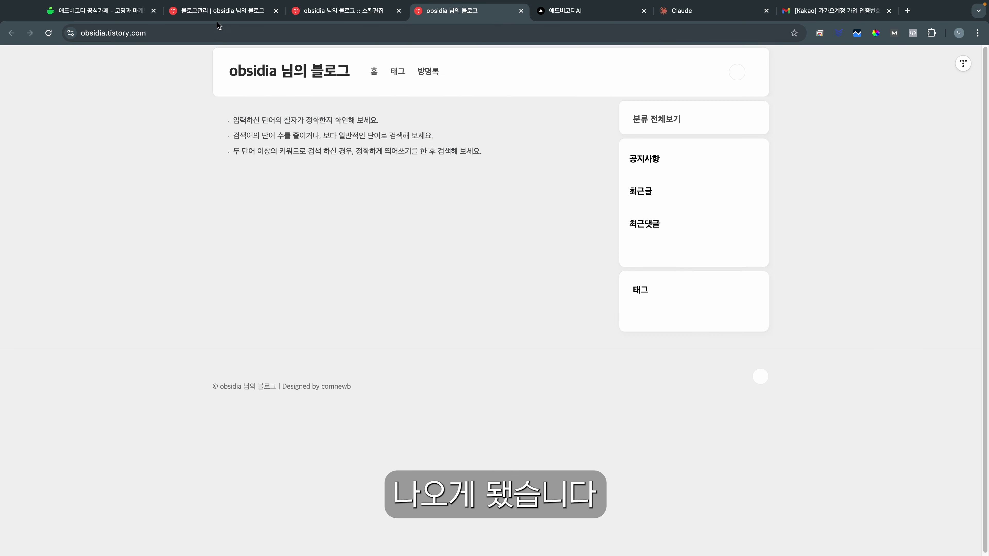
click(220, 12)
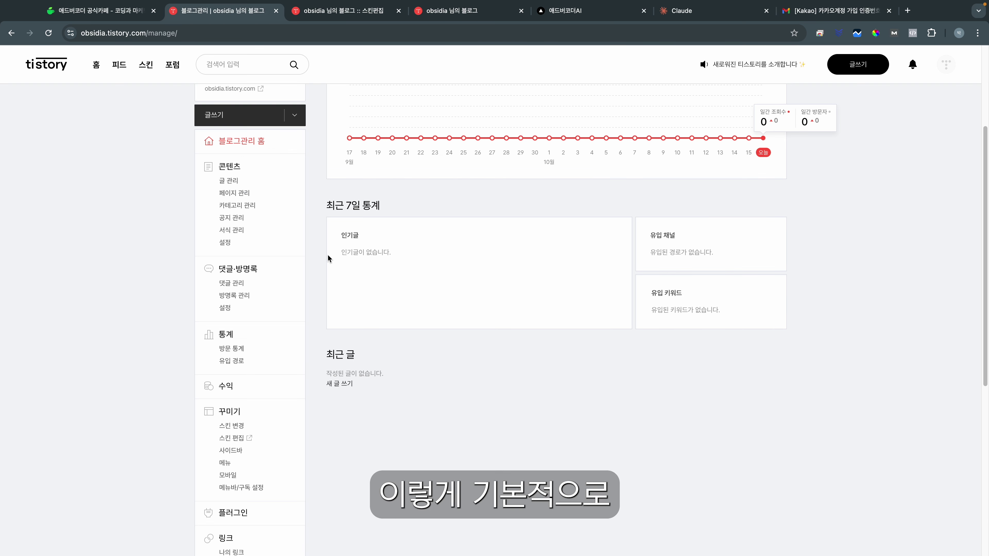
Step: Set 티스토리 모바일웹 자동 연결 to 사용하지 않습니다
scroll(364, 303, up, 4)
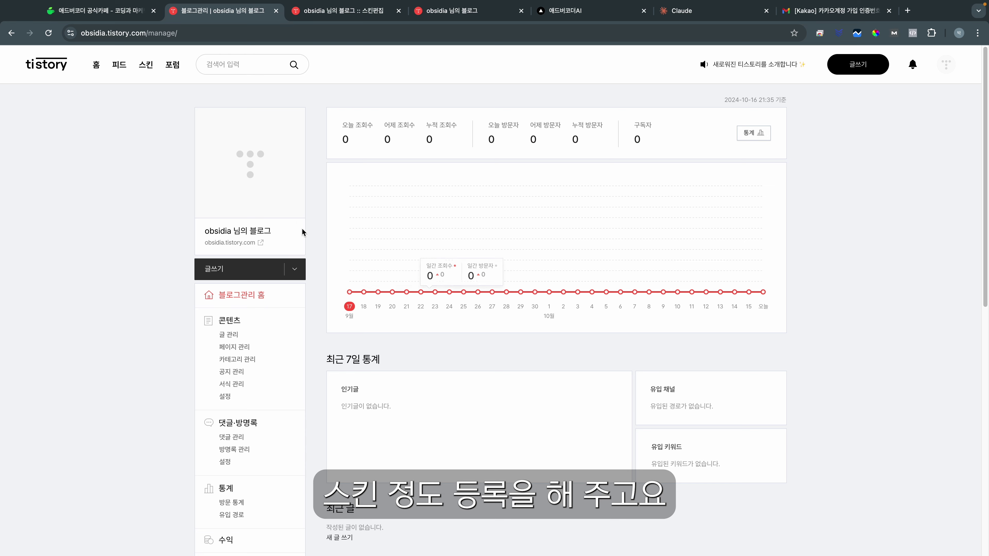
scroll(502, 288, down, 6)
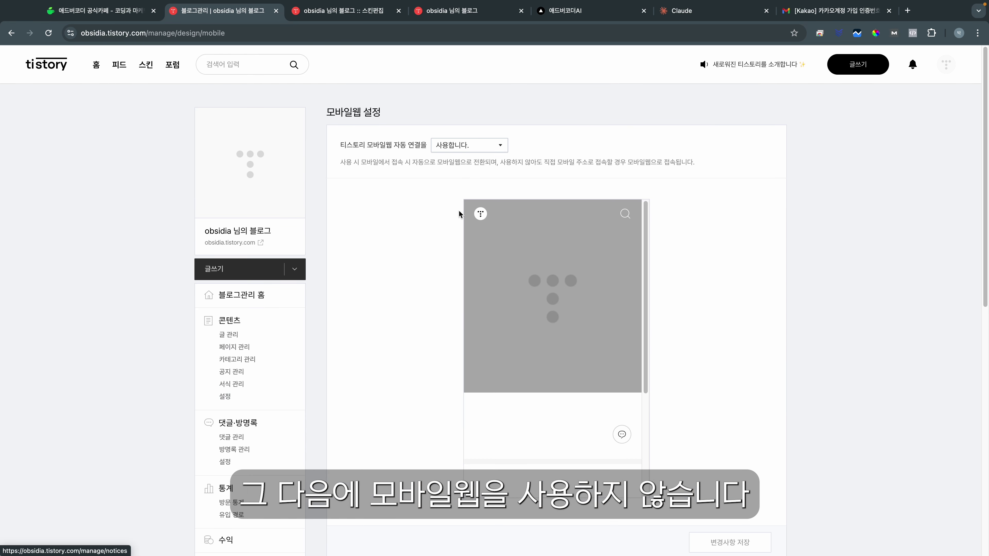
click(490, 146)
click(448, 167)
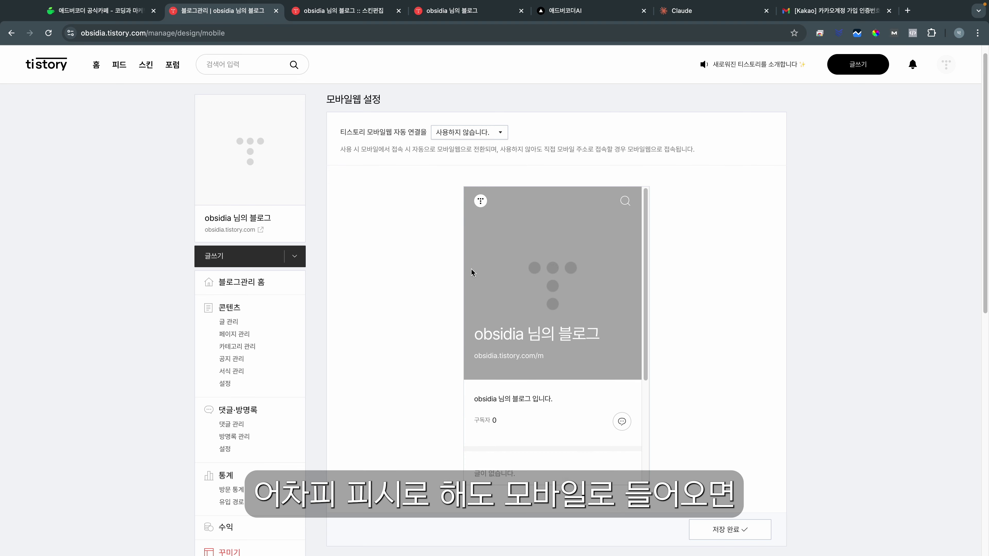
Step: Highlight the mobile web auto-connect setting wording to review the change
scroll(561, 362, down, 4)
scroll(364, 236, down, 8)
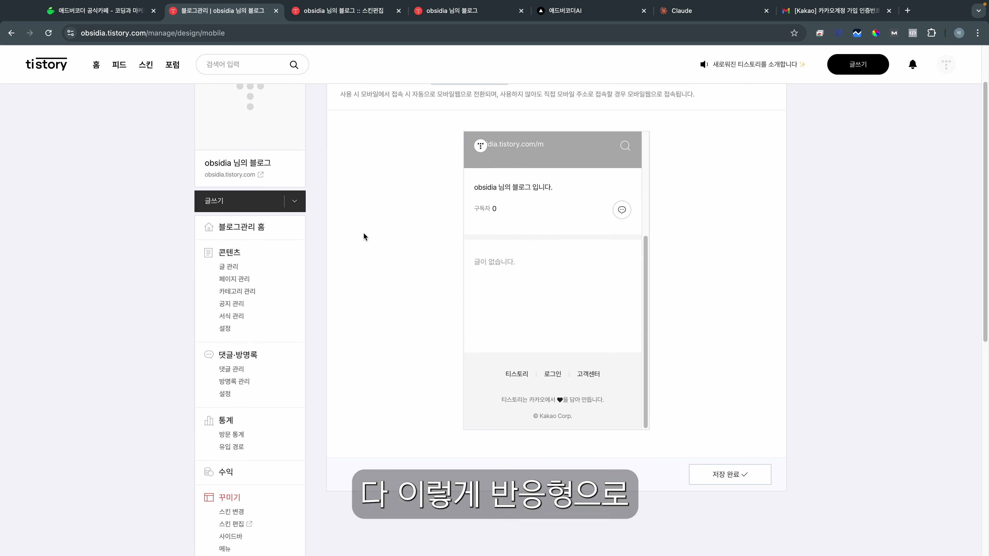
scroll(309, 316, up, 2)
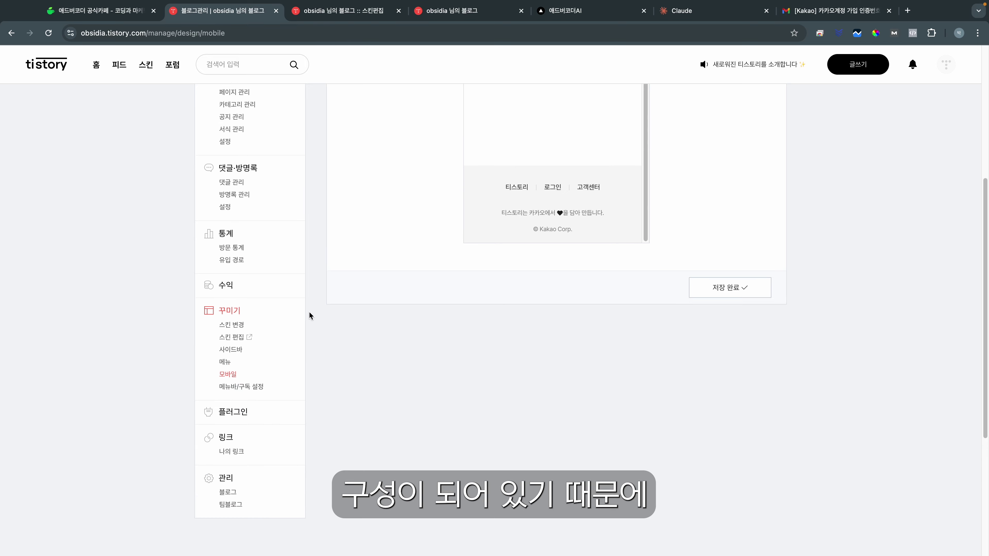
scroll(442, 265, up, 8)
scroll(467, 203, up, 5)
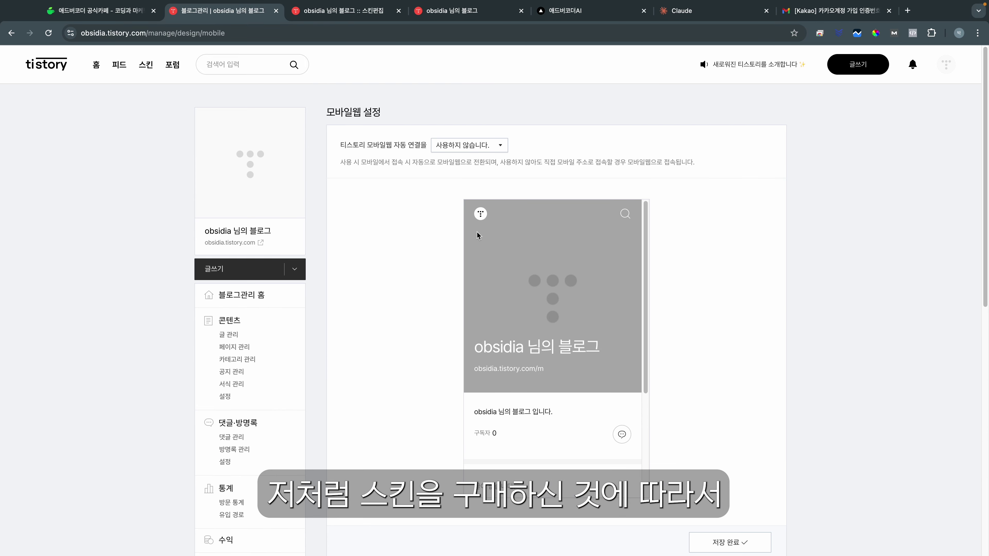
drag(359, 145, 424, 146)
double_click(365, 145)
drag(331, 148, 406, 145)
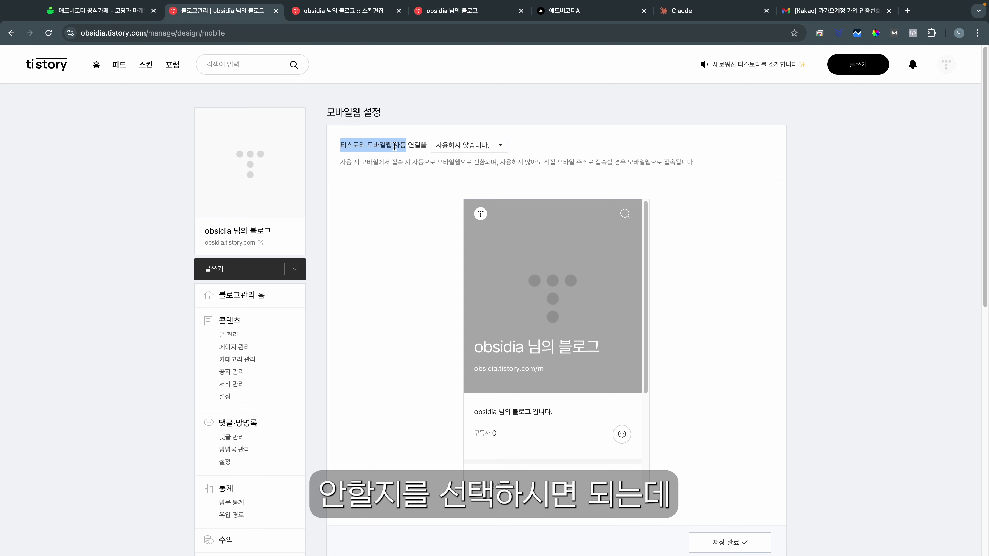
click(349, 142)
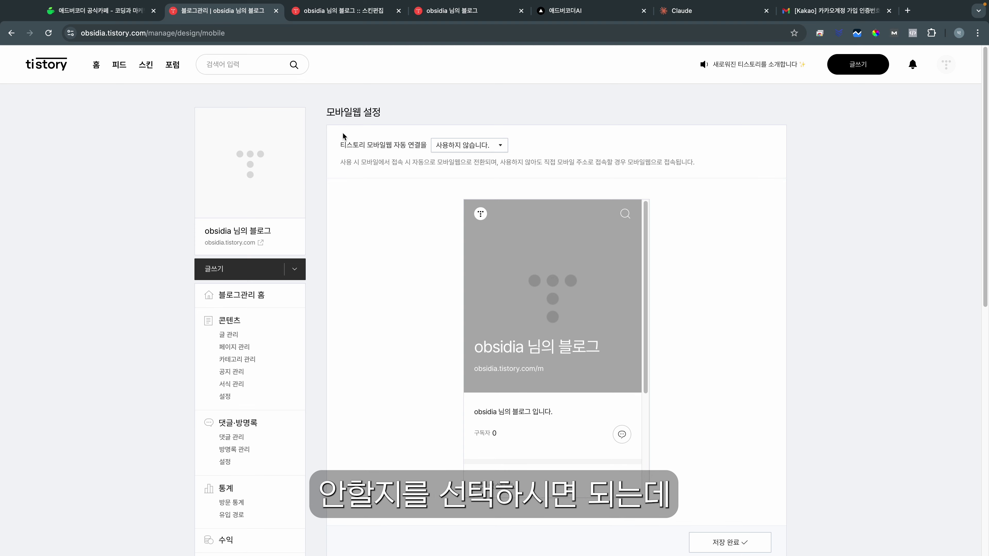
drag(338, 145, 404, 142)
click(391, 256)
scroll(386, 292, down, 5)
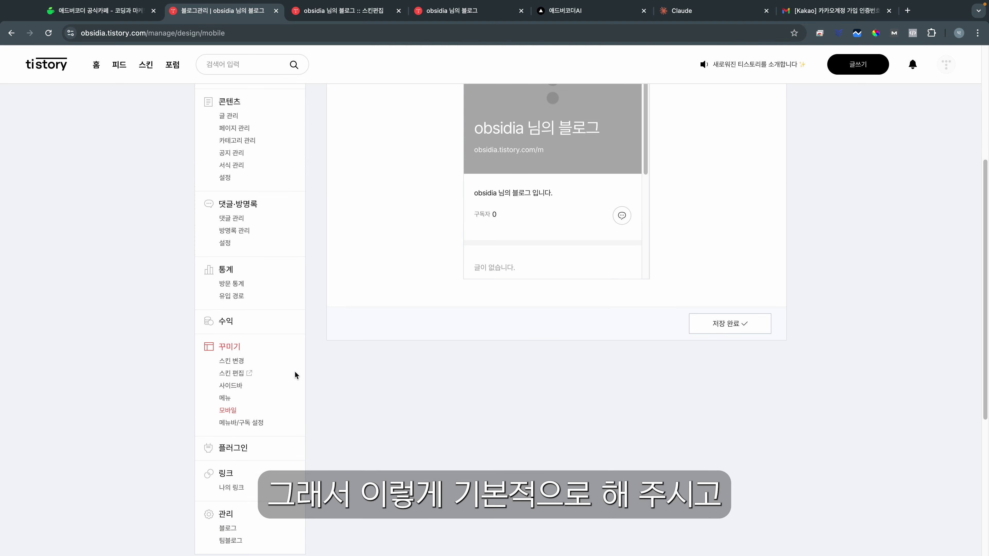
scroll(370, 368, down, 1)
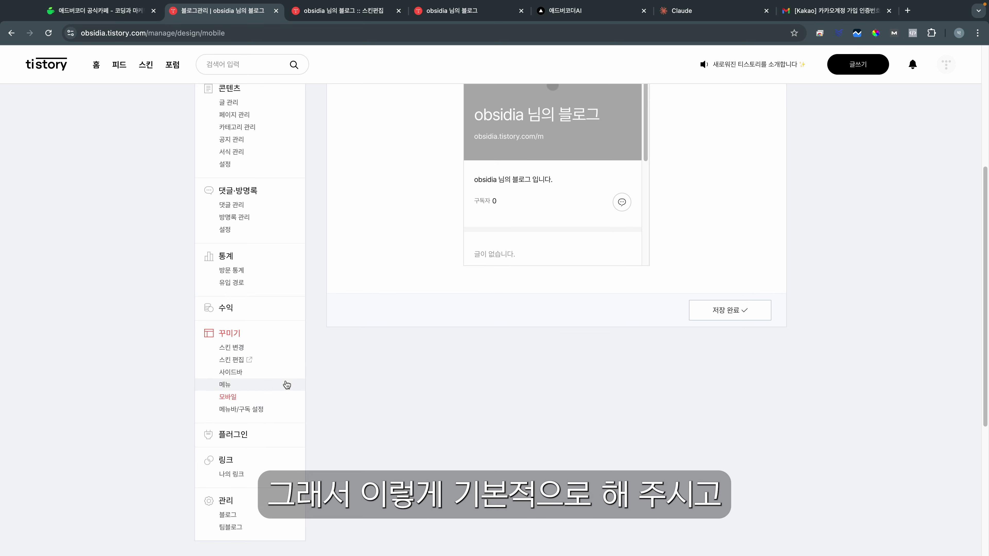
Step: In basic blog settings, update the blog name, nickname and description, and save
click(229, 515)
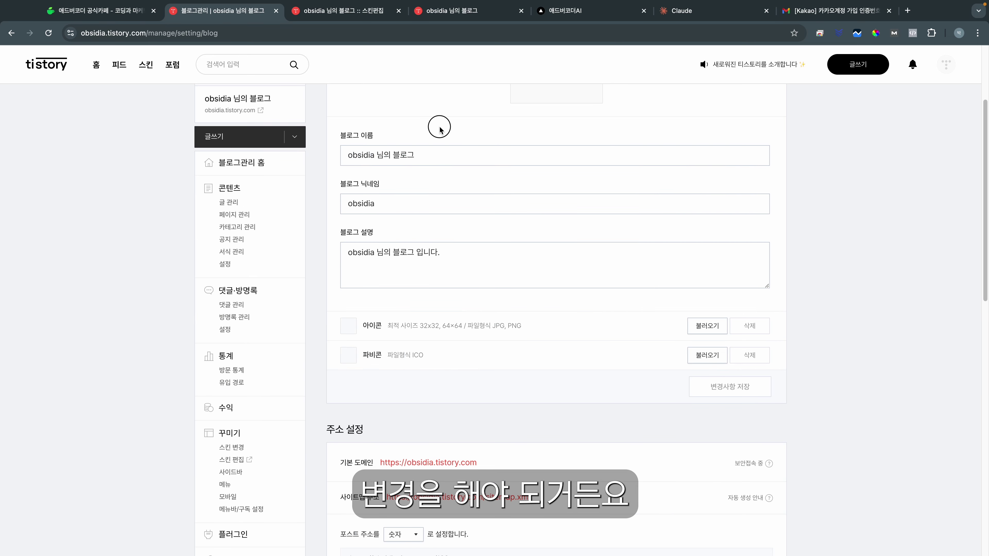
drag(452, 152, 268, 156)
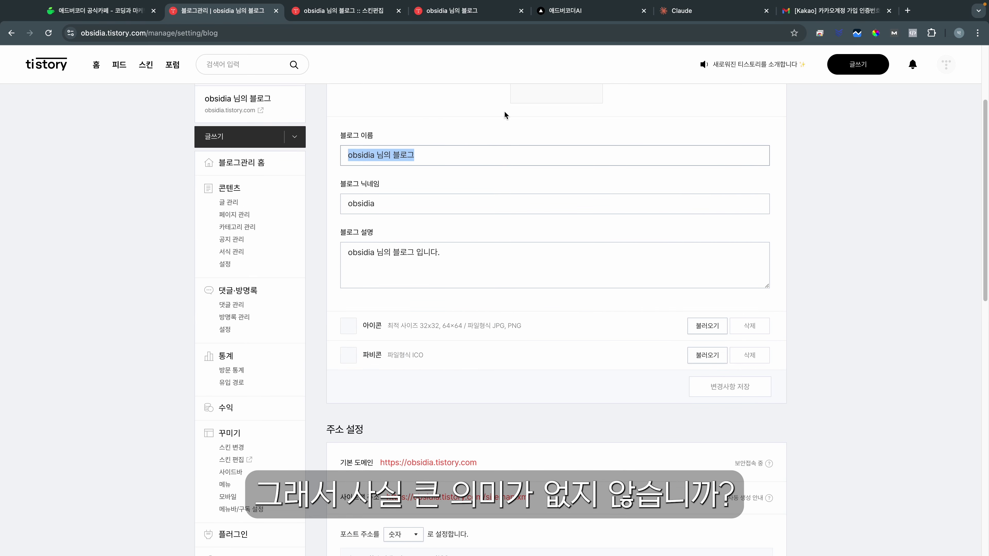
click(454, 155)
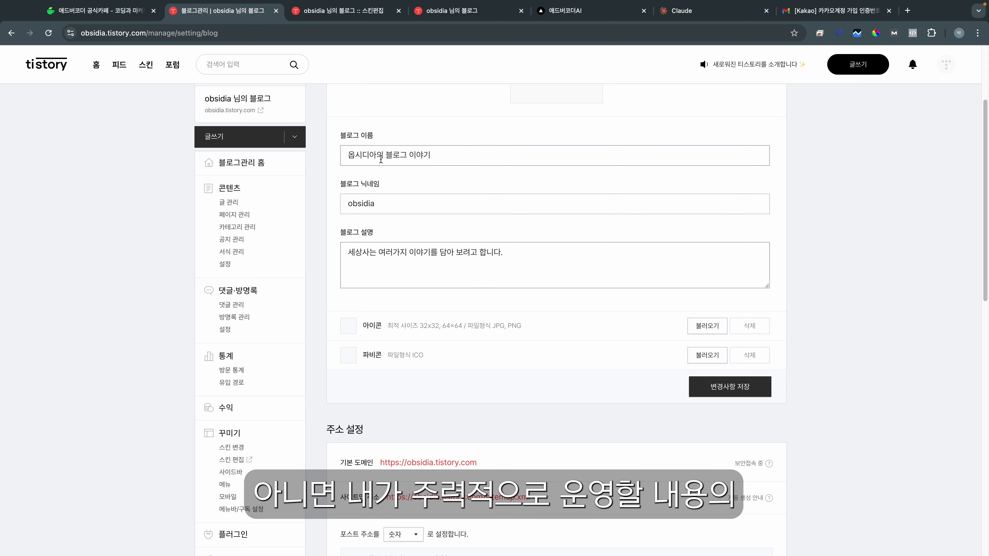
drag(362, 155, 430, 156)
click(413, 203)
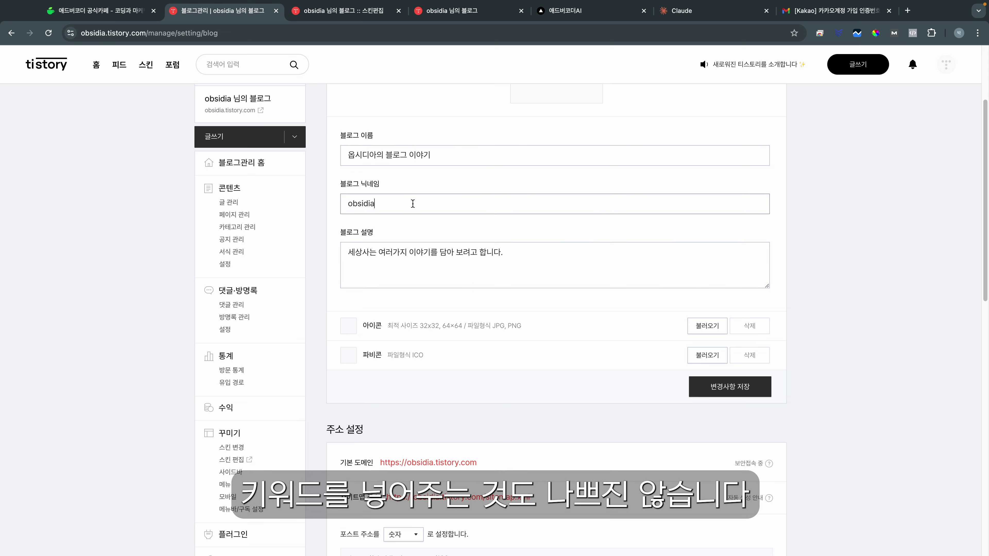
drag(506, 253, 417, 240)
scroll(732, 381, down, 1)
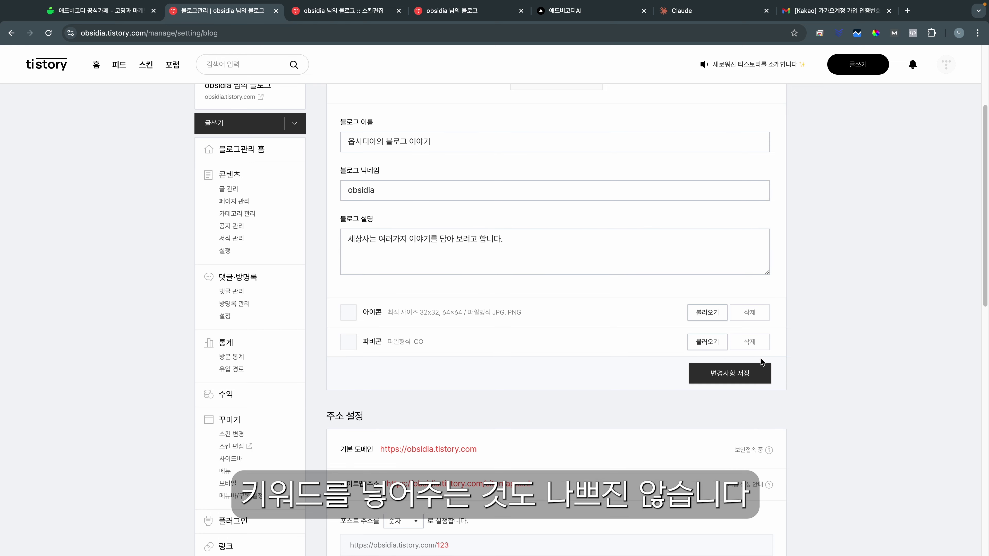
click(749, 366)
Step: Change the 포스트 주소 format from 숫자 to 문자 and save
scroll(574, 261, down, 8)
scroll(447, 293, up, 2)
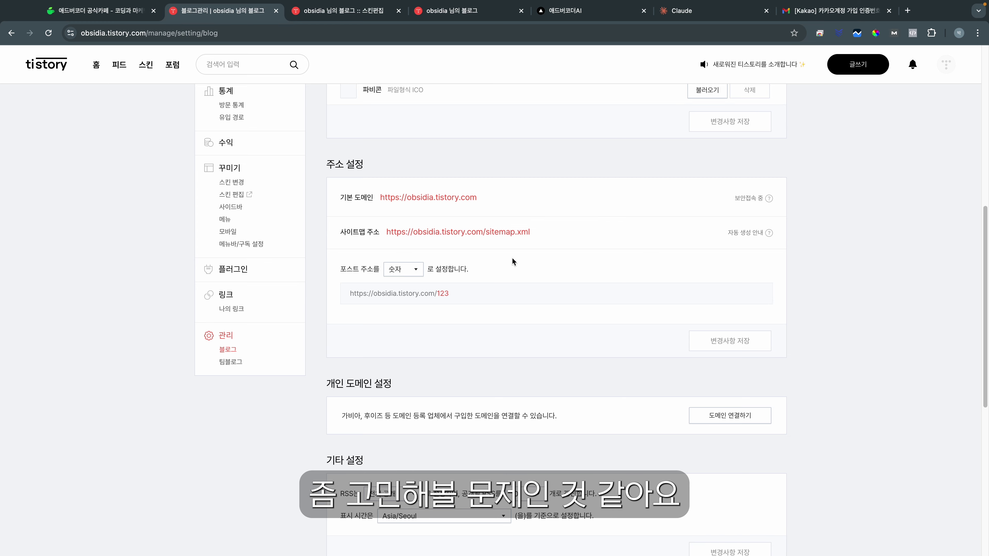
click(393, 270)
click(396, 287)
click(705, 340)
Step: Review the sample text post address such as /entry/티스토리-환영합니다
scroll(572, 274, down, 2)
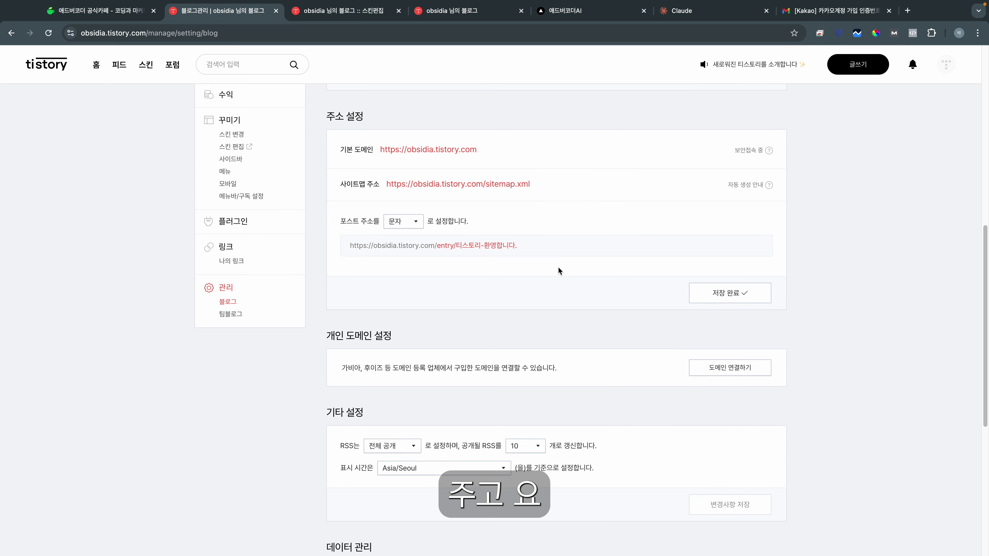
click(399, 222)
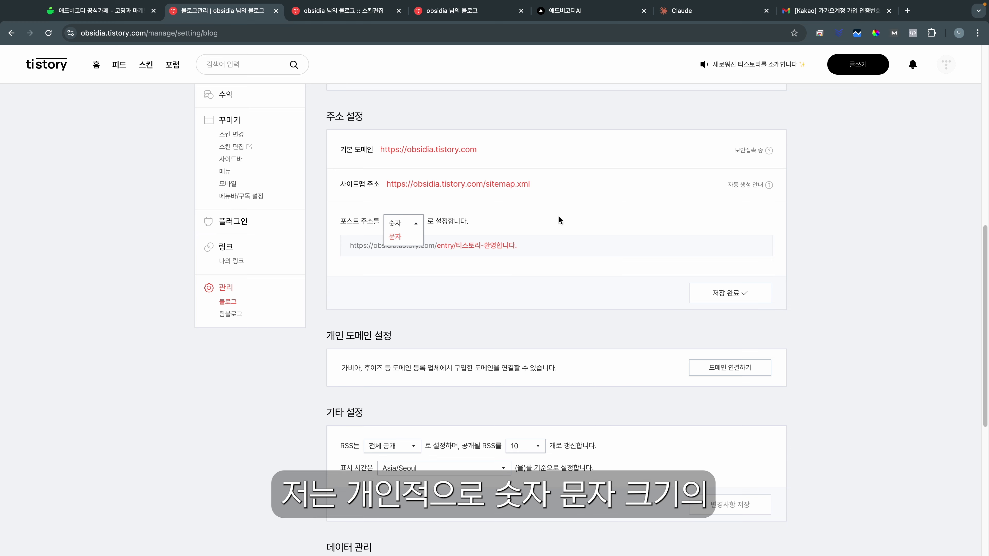
triple_click(367, 253)
click(368, 245)
scroll(455, 266, down, 1)
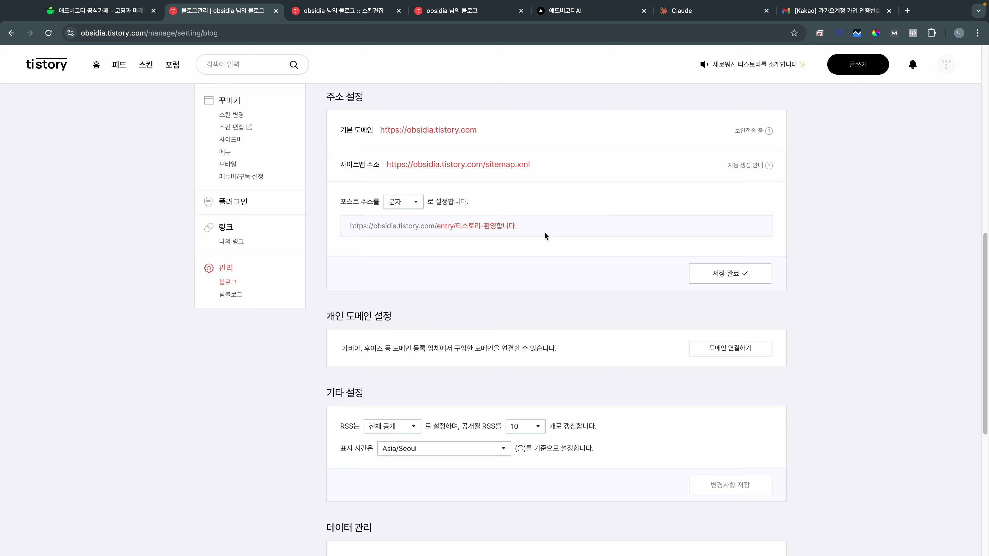
scroll(526, 228, down, 5)
scroll(222, 365, up, 20)
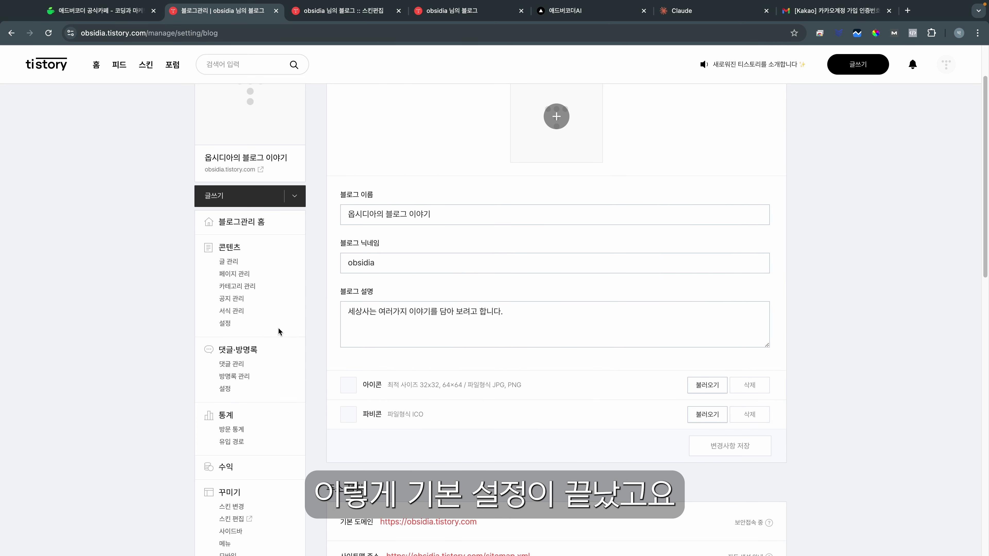
scroll(278, 342, down, 2)
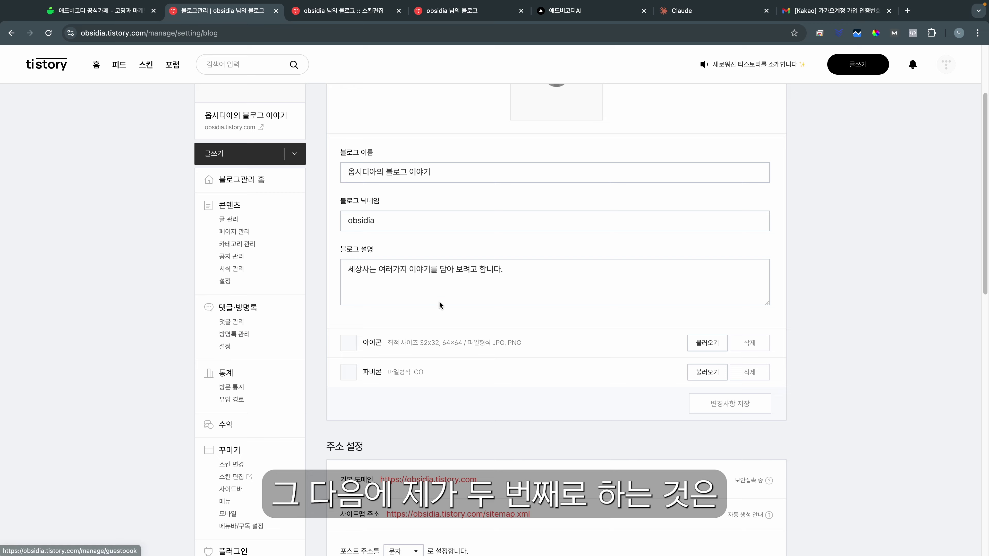
Step: Link the blog to Google AdSense from the 수익 settings by signing in with Google
click(226, 424)
scroll(457, 281, down, 1)
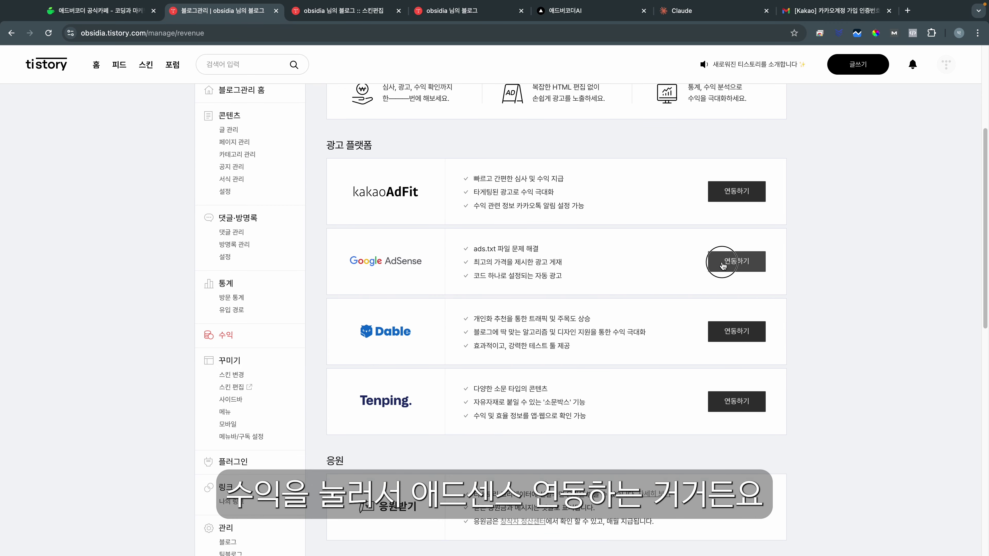
click(721, 264)
click(721, 257)
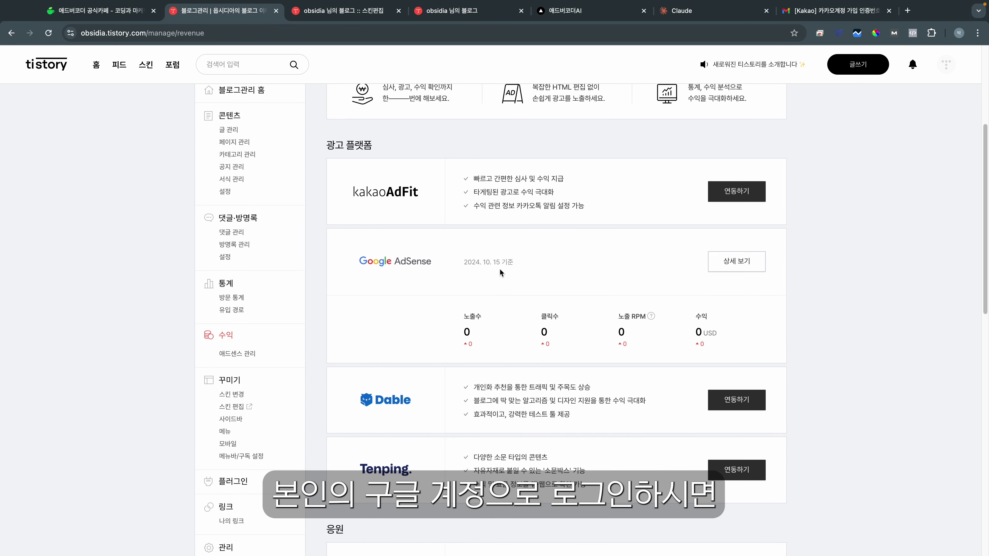
drag(352, 260, 517, 269)
click(540, 265)
Step: Connect the Google account to the 구글 서치콘솔 plugin from the plugin list
scroll(533, 280, down, 1)
scroll(534, 280, down, 2)
click(238, 425)
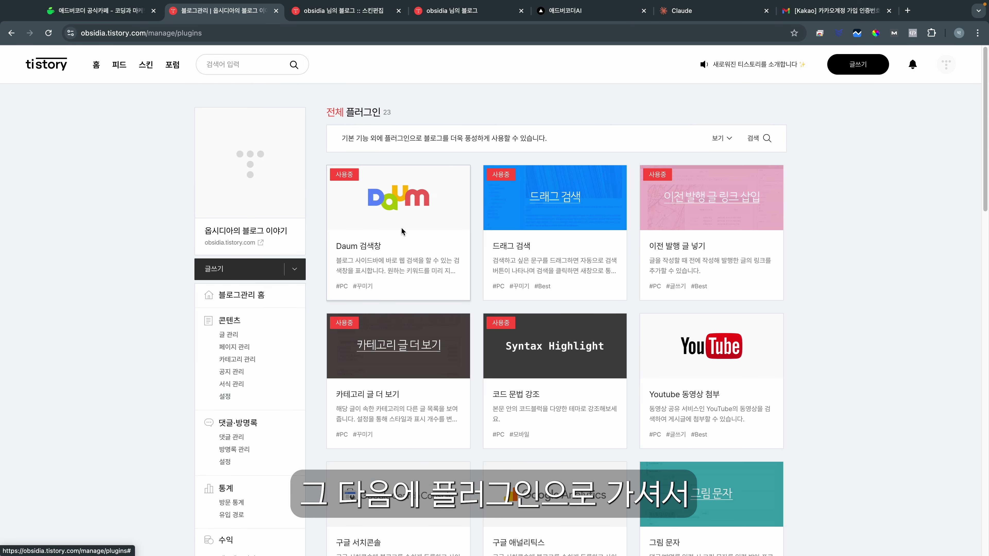
scroll(508, 305, down, 1)
scroll(508, 306, down, 3)
click(373, 363)
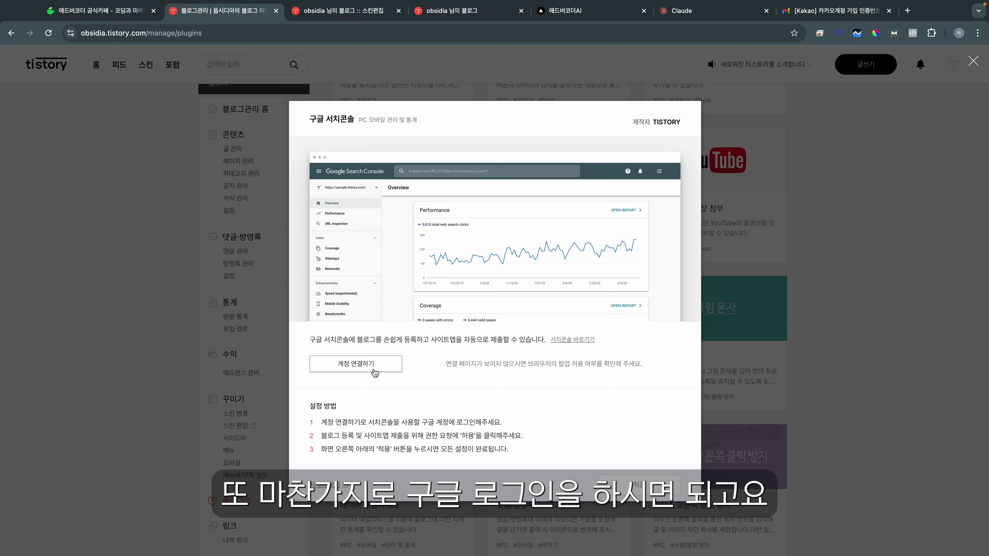
click(364, 368)
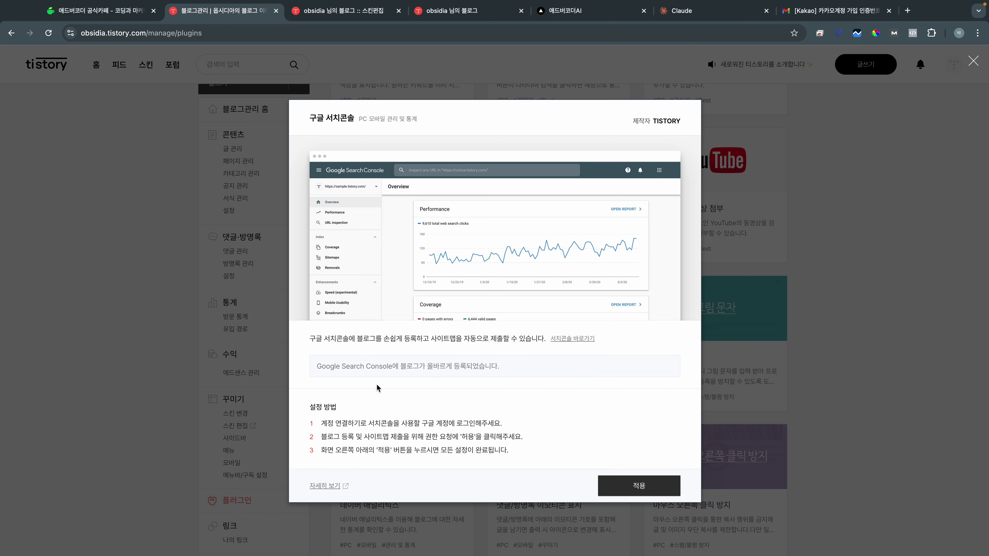
drag(326, 365, 427, 366)
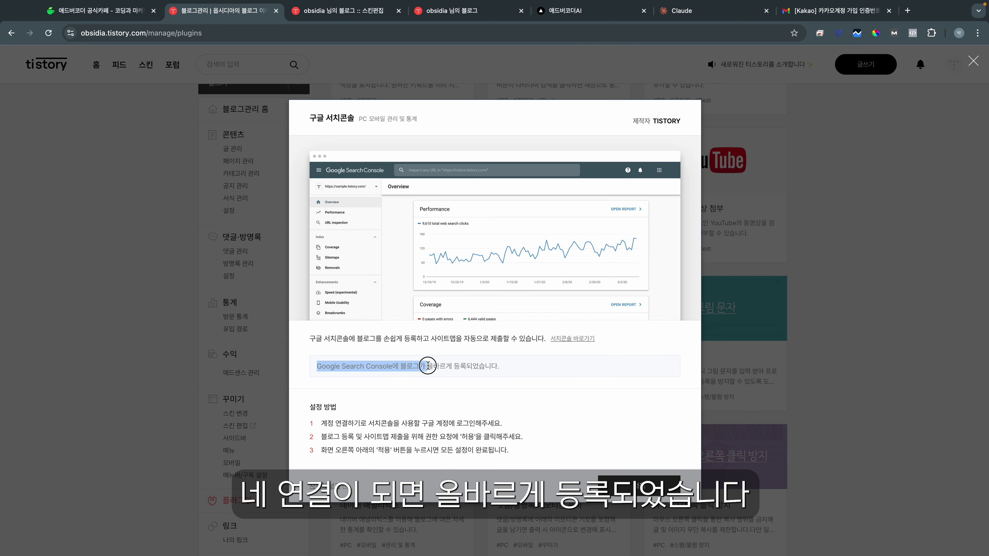
click(512, 369)
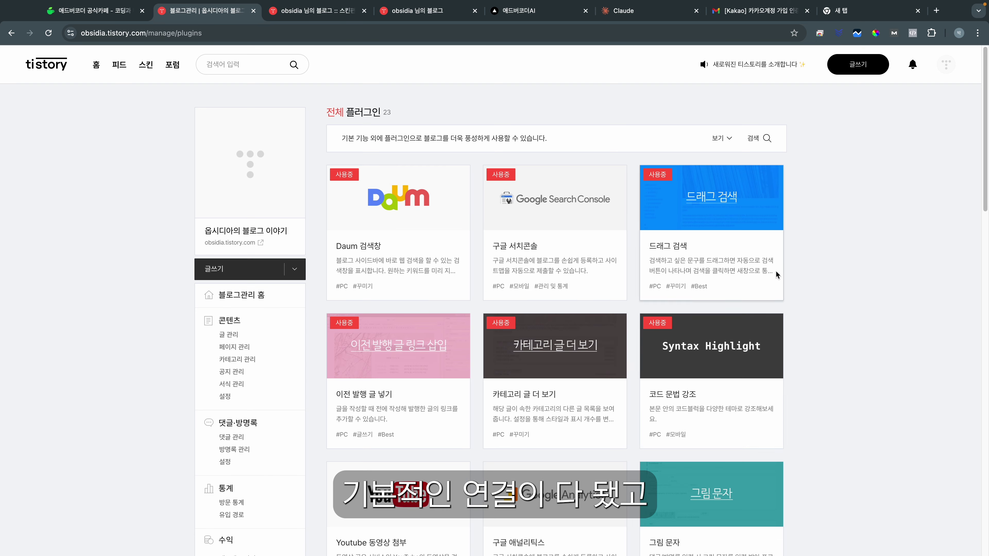
scroll(777, 274, down, 3)
scroll(562, 324, down, 1)
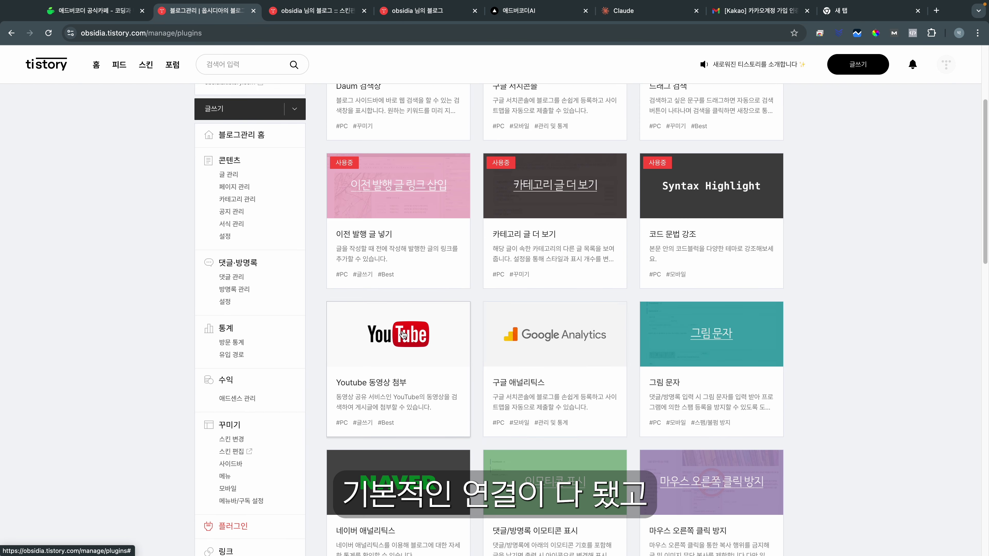
scroll(837, 238, down, 1)
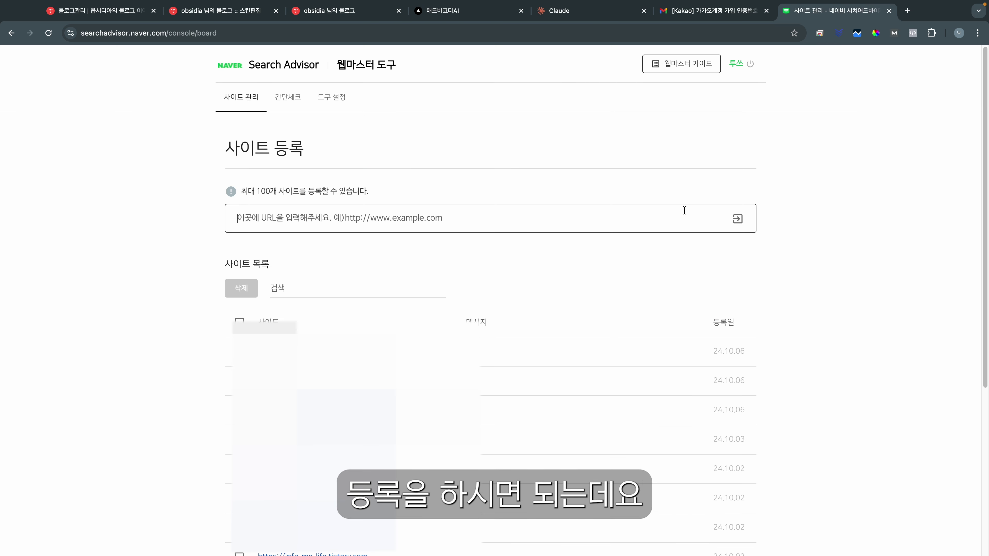
click(218, 10)
click(171, 33)
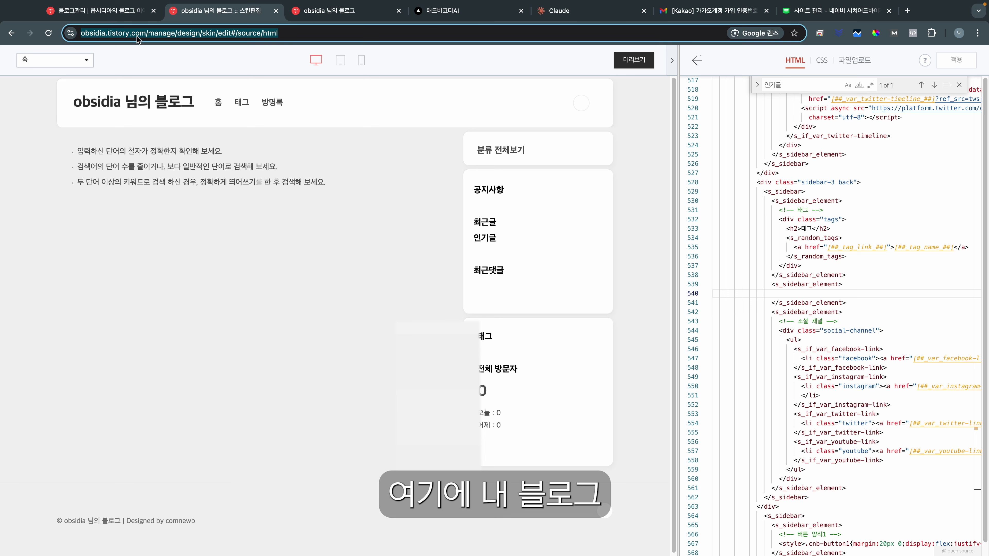
drag(170, 33, 80, 33)
key(ctrl+c)
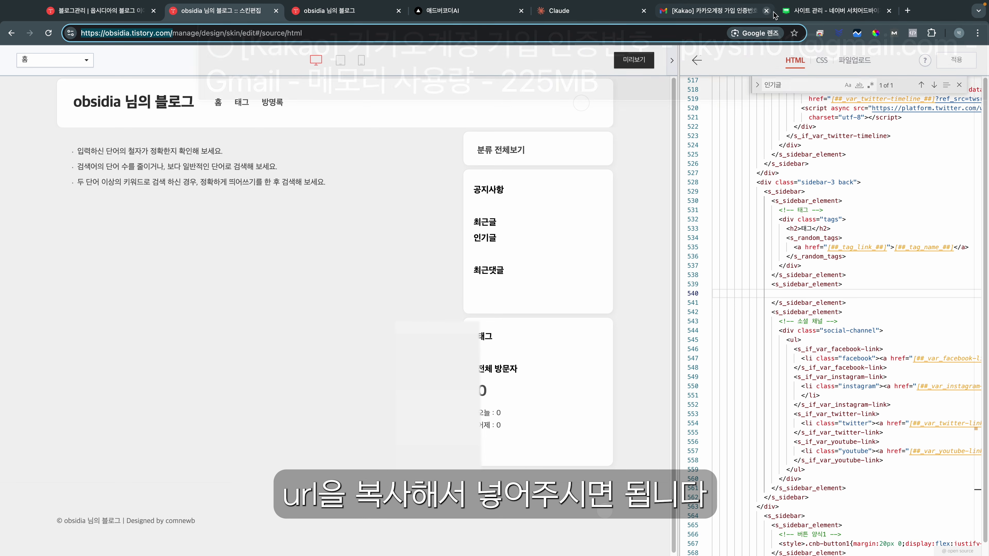
Step: Register the address in Naver's 사이트 등록, choose HTML 태그 verification and copy the meta tag
click(834, 10)
click(361, 220)
key(ctrl+v)
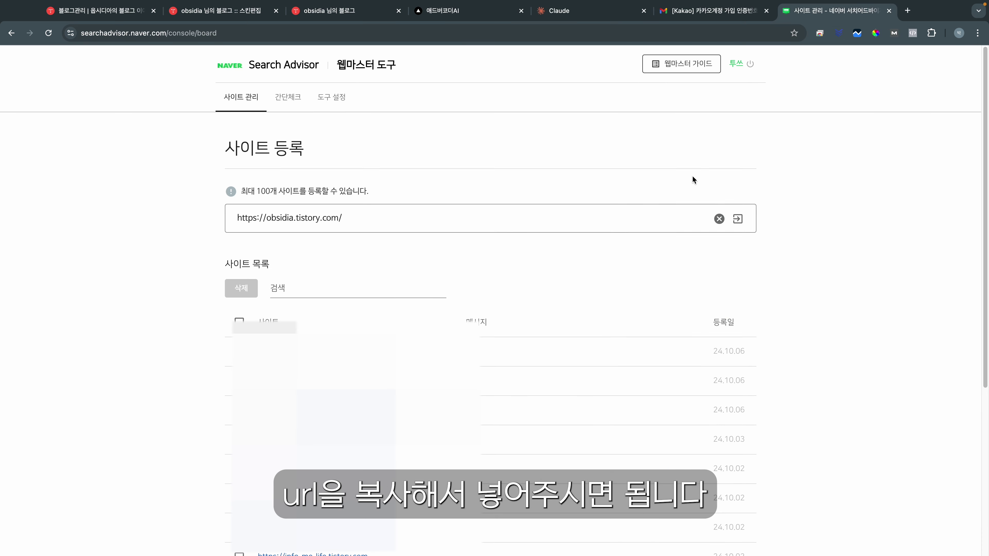
click(737, 219)
click(231, 390)
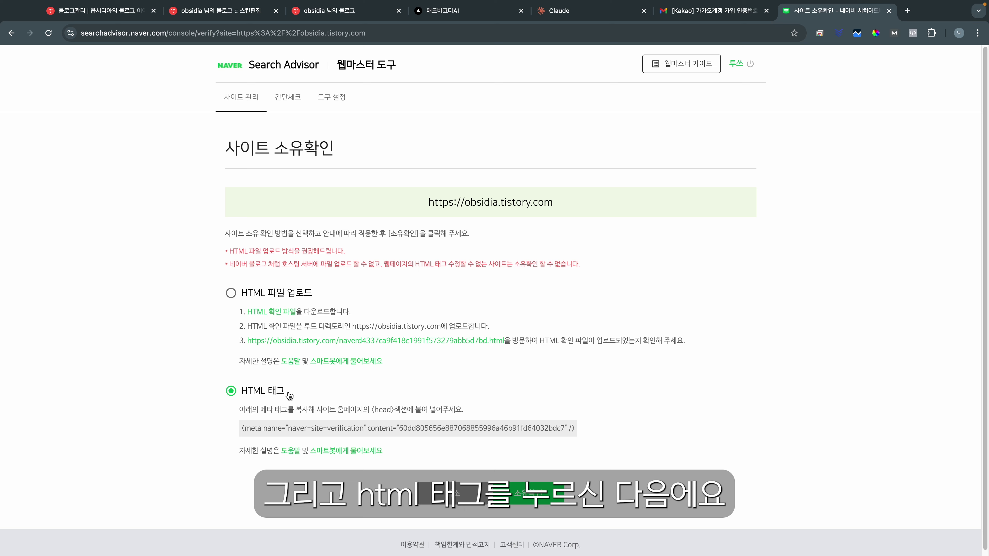
drag(244, 432, 585, 438)
key(super+c)
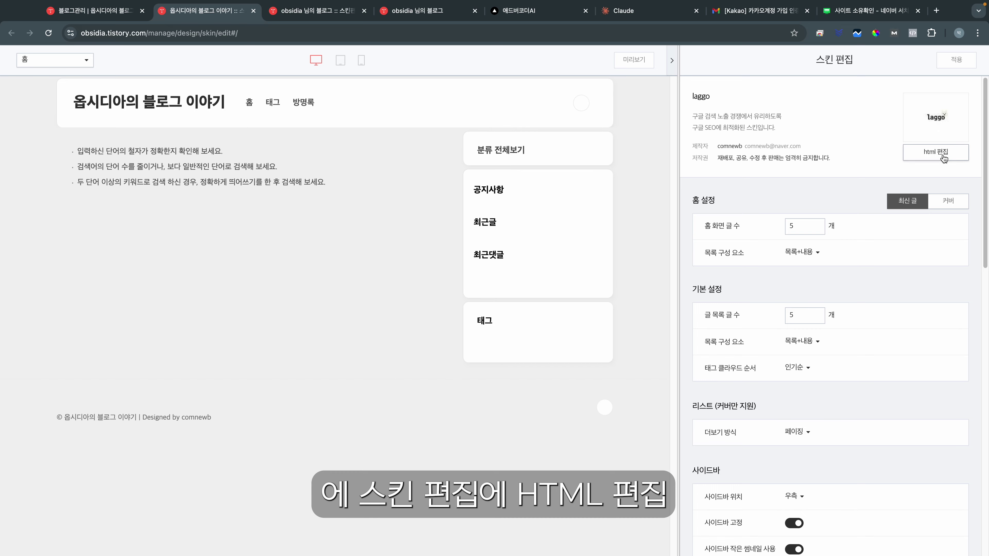
Step: Paste the Naver meta tag inside the skin's <head> via html 편집 and apply the skin
click(945, 158)
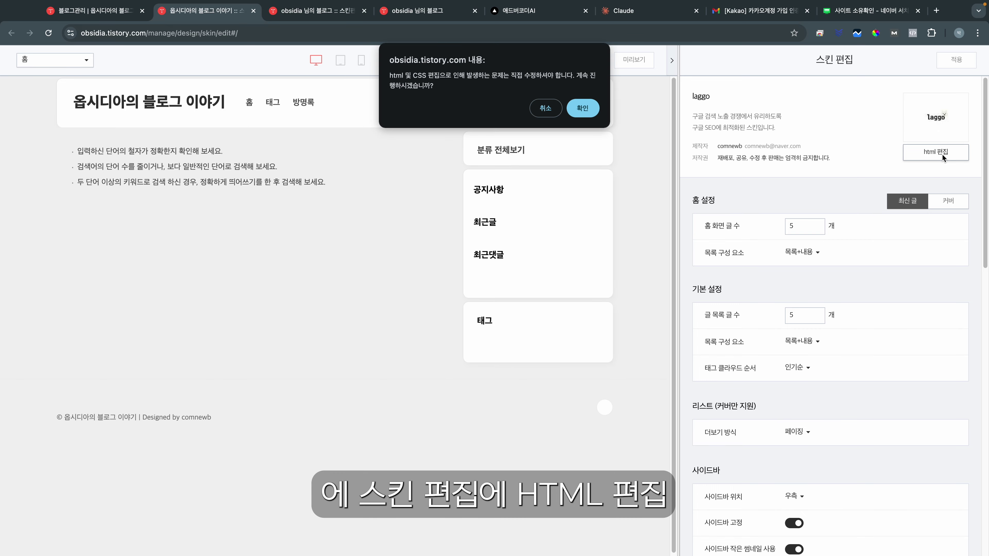
click(582, 109)
click(712, 100)
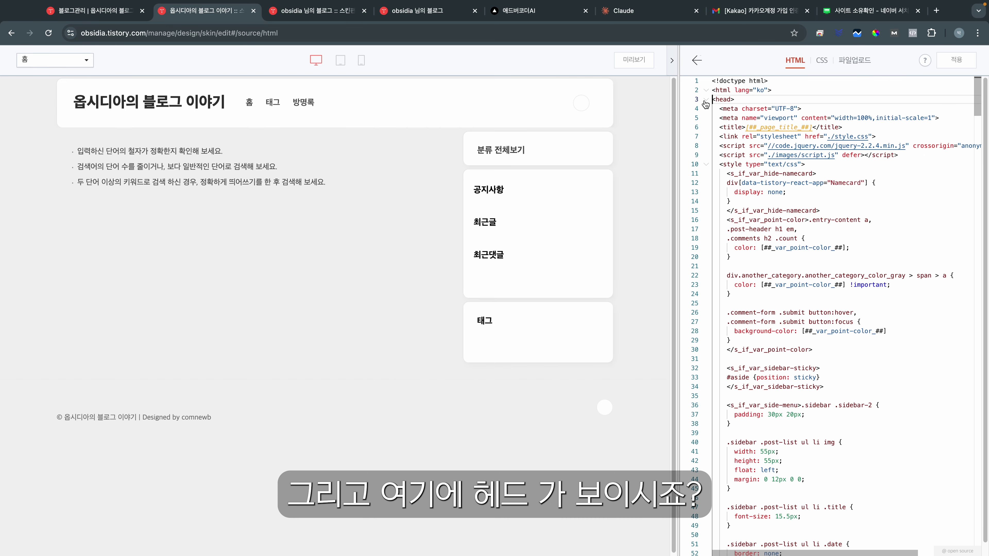
click(707, 100)
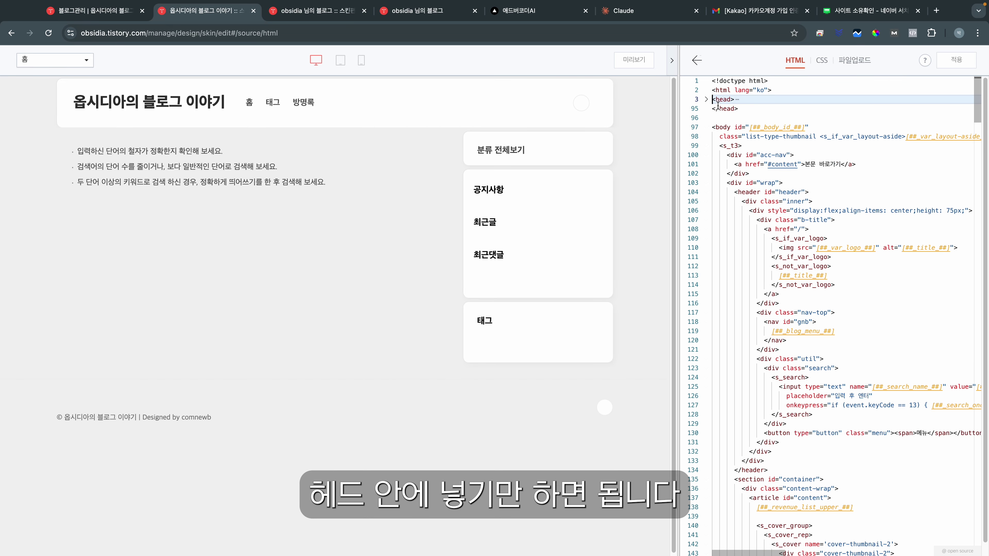
click(706, 100)
click(932, 118)
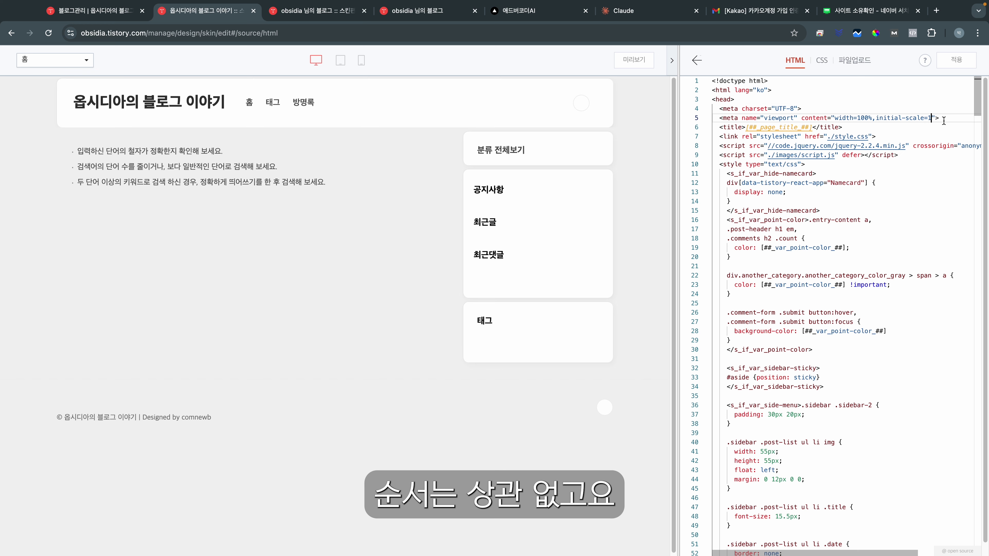
key(super+v)
click(956, 59)
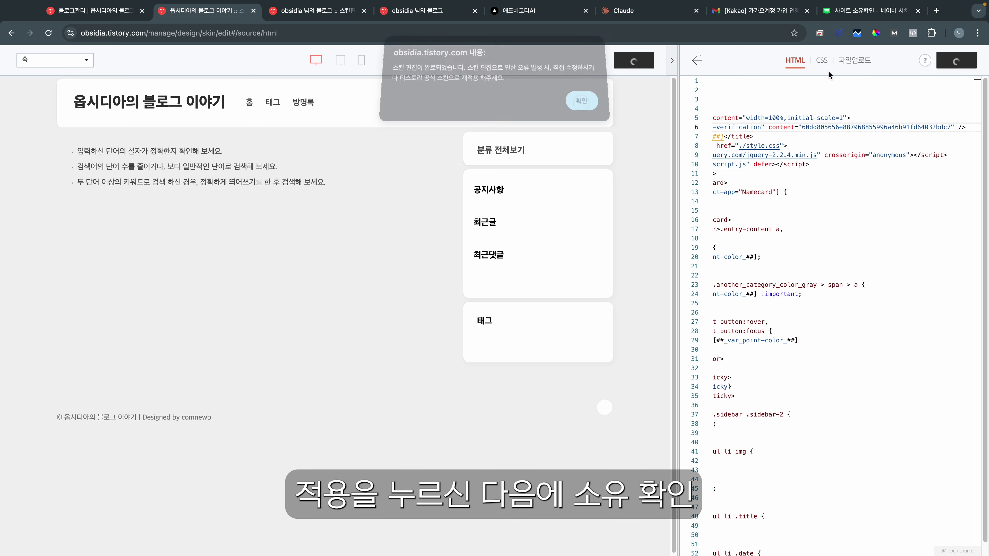
click(868, 11)
Step: Run the 소유확인 check for obsidia.tistory.com, entering the security captcha to confirm
click(528, 489)
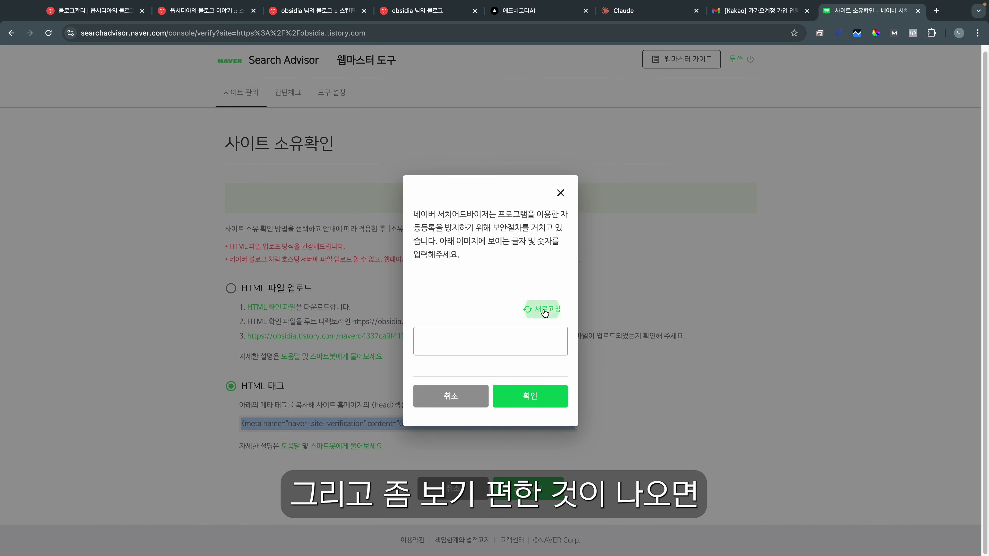
click(486, 346)
text(7HVL)
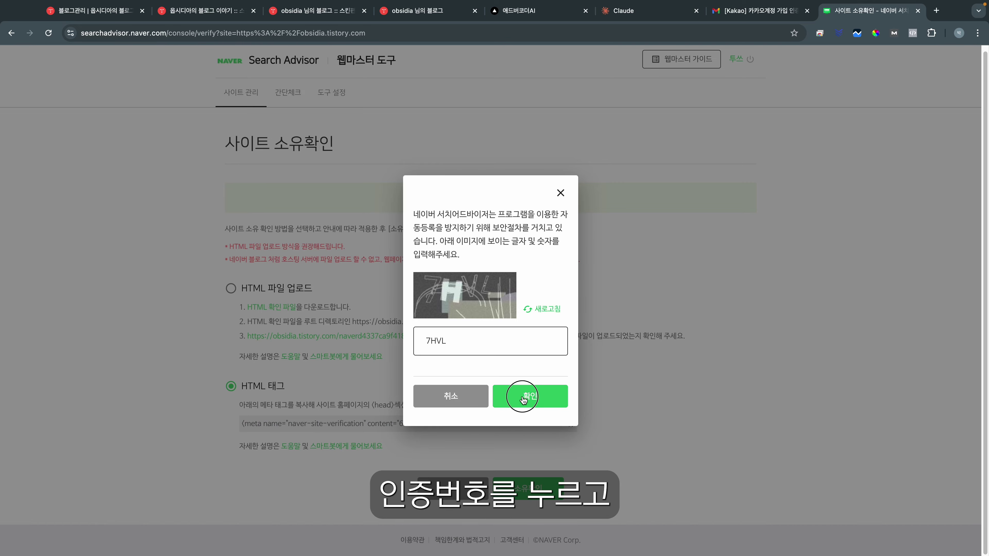
click(523, 398)
click(640, 106)
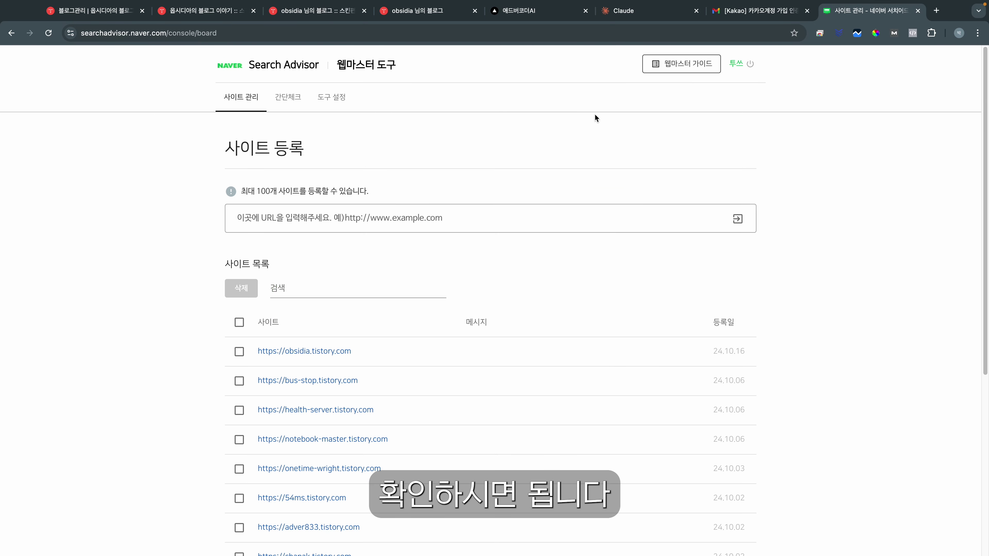
Step: Set obsidia.tistory.com's 수집 주기 to 빠르게 in the site's settings
click(316, 351)
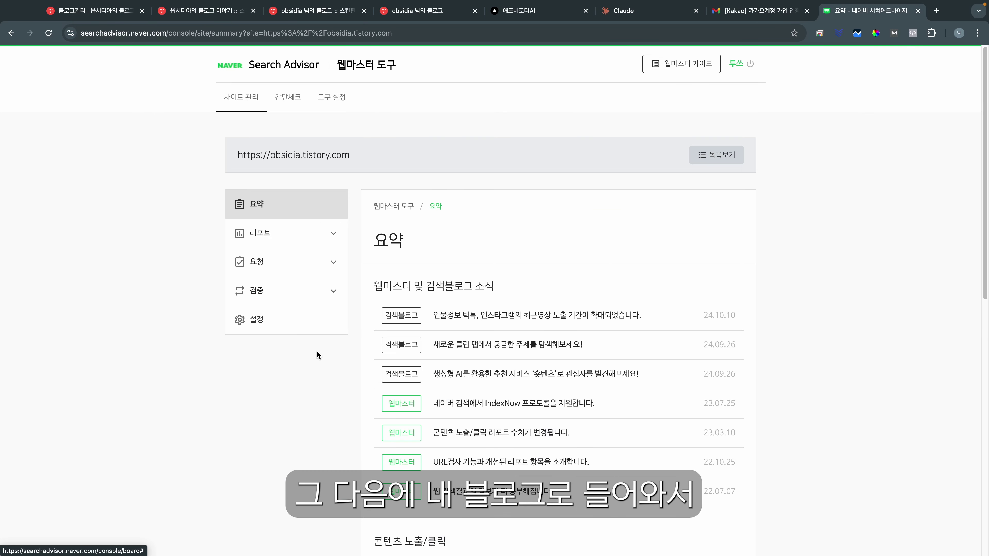
click(272, 316)
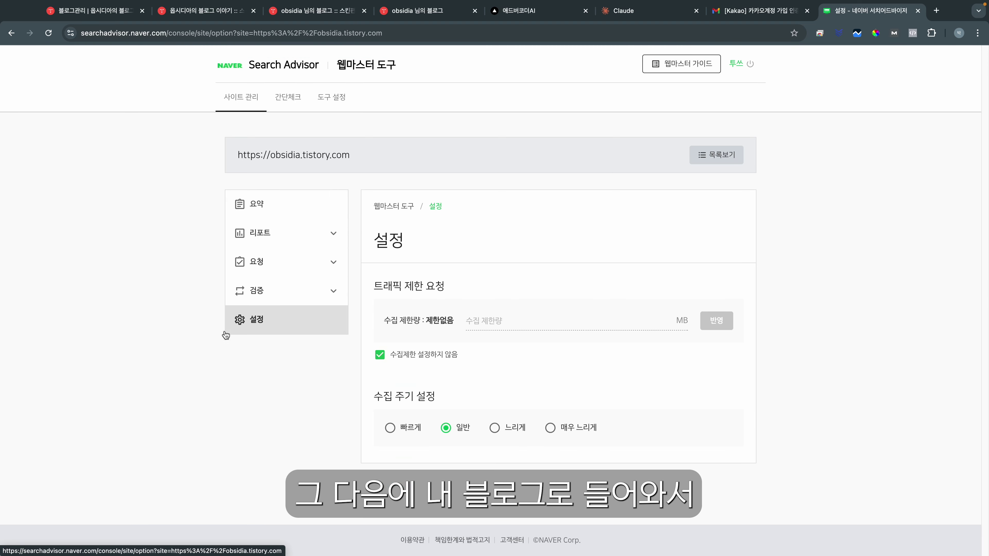
click(392, 429)
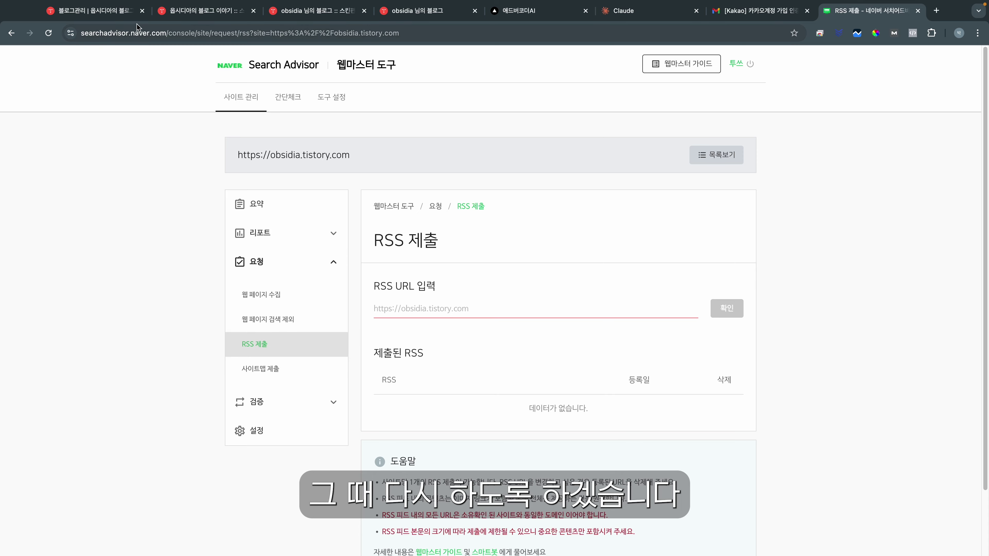
click(110, 16)
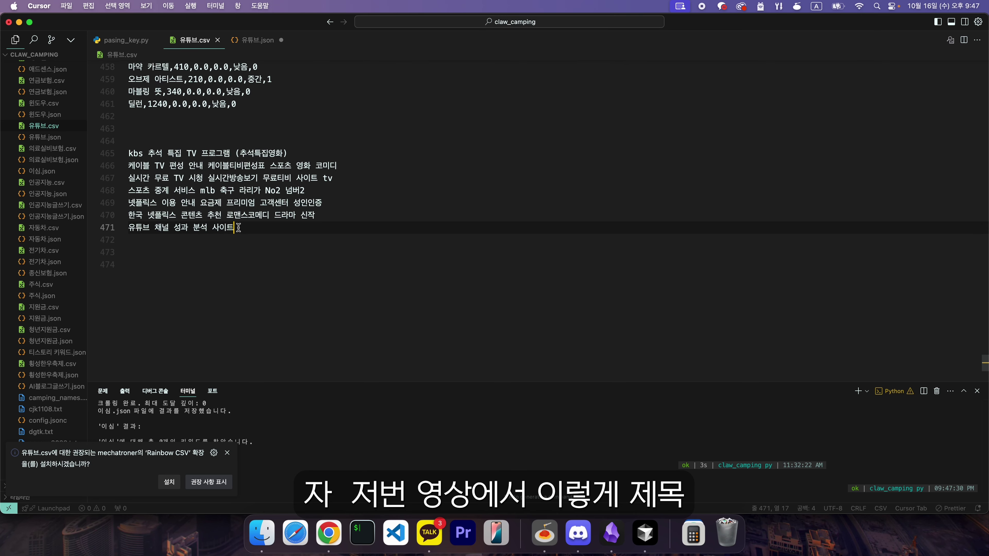
drag(238, 228, 129, 141)
Step: Paste the keyword title lines into 유튜브.csv starting at line 355
click(128, 141)
scroll(257, 186, up, 1)
scroll(257, 185, up, 20)
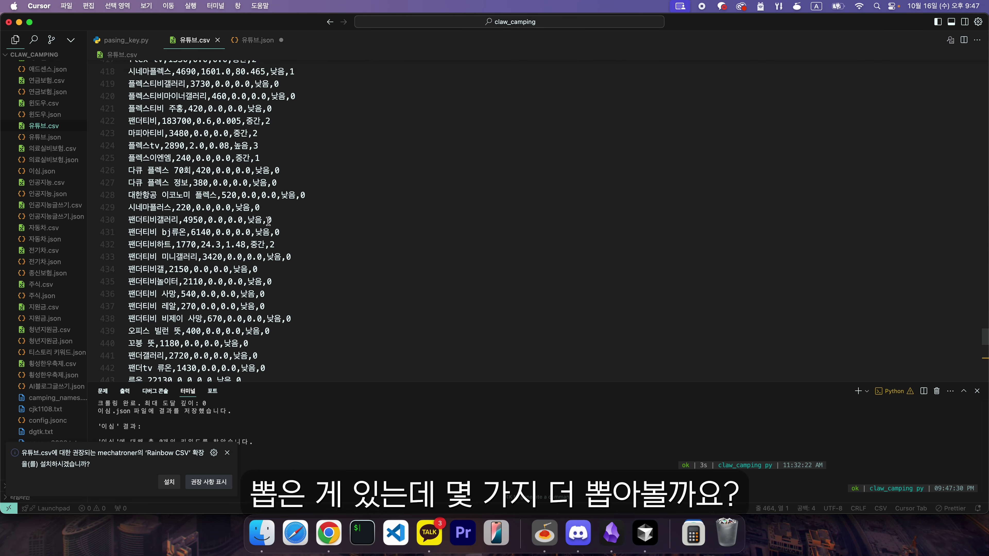
scroll(149, 136, up, 4)
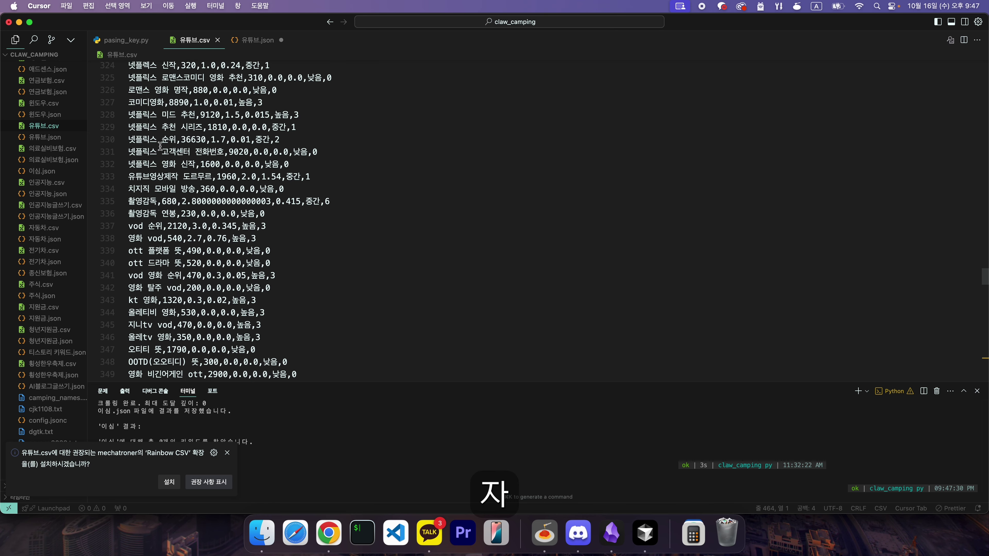
click(133, 115)
scroll(142, 194, down, 5)
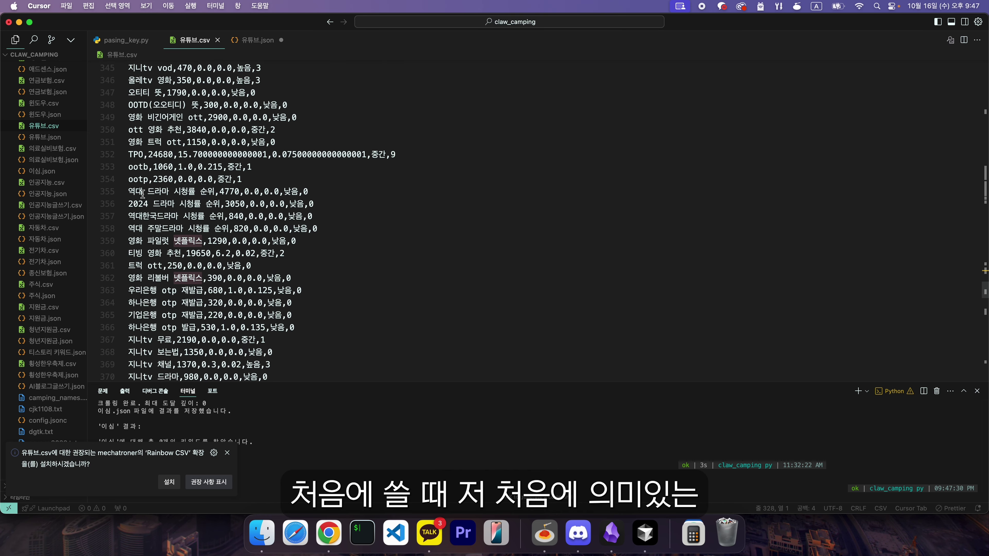
click(131, 191)
scroll(416, 217, down, 4)
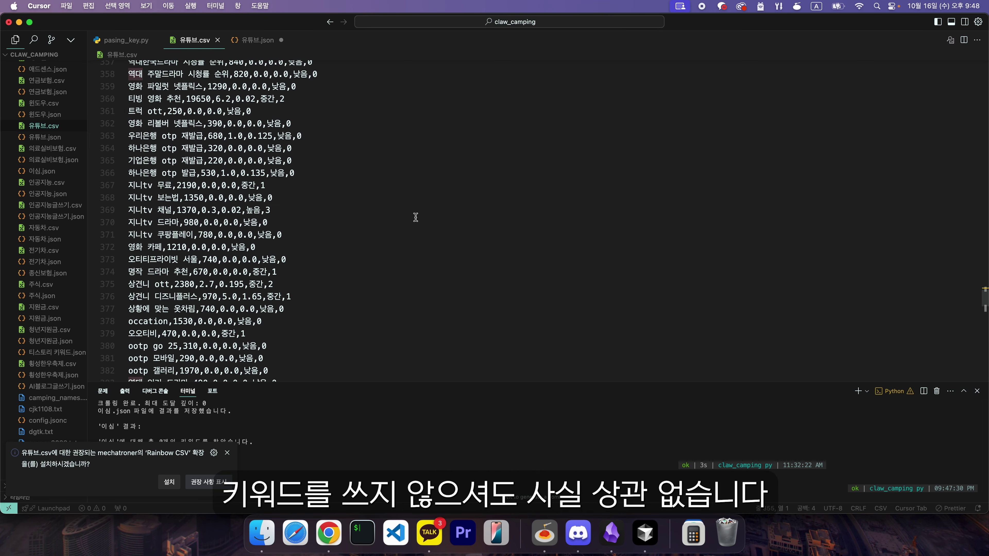
scroll(355, 207, down, 2)
key(super+v)
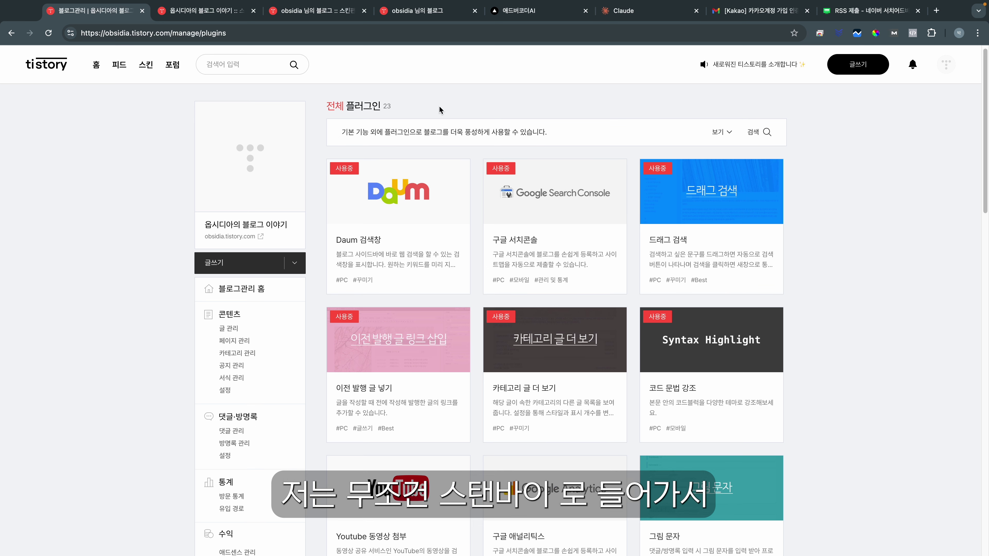
mouse_move(439, 110)
mouse_down()
mouse_move(308, 100)
mouse_move(462, 107)
mouse_move(312, 102)
mouse_move(451, 108)
mouse_up()
Step: Move the keyword 역대 드라마 시청률 순위 onto its own line and delete line 448's numeric data
key(ctrl+Left)
scroll(296, 216, up, 6)
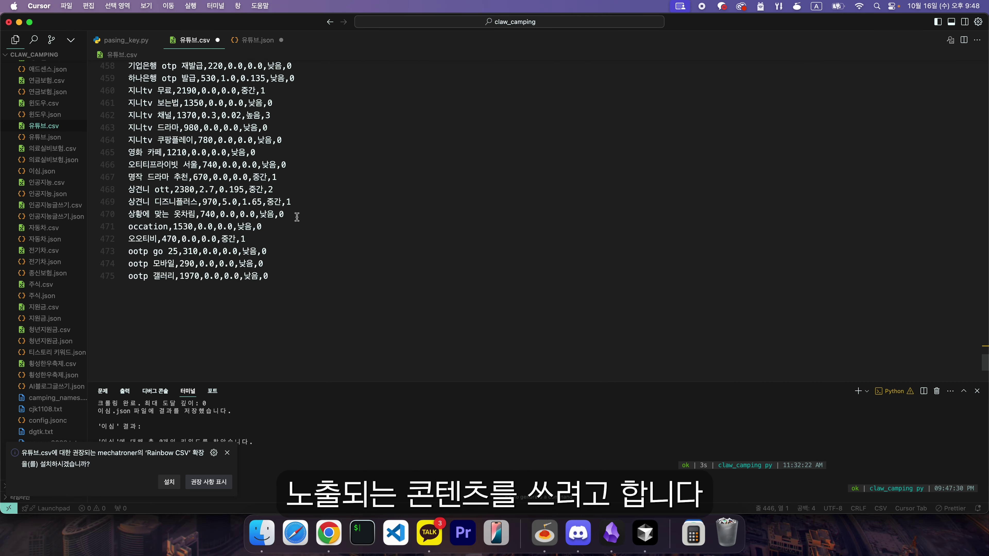
scroll(331, 214, down, 1)
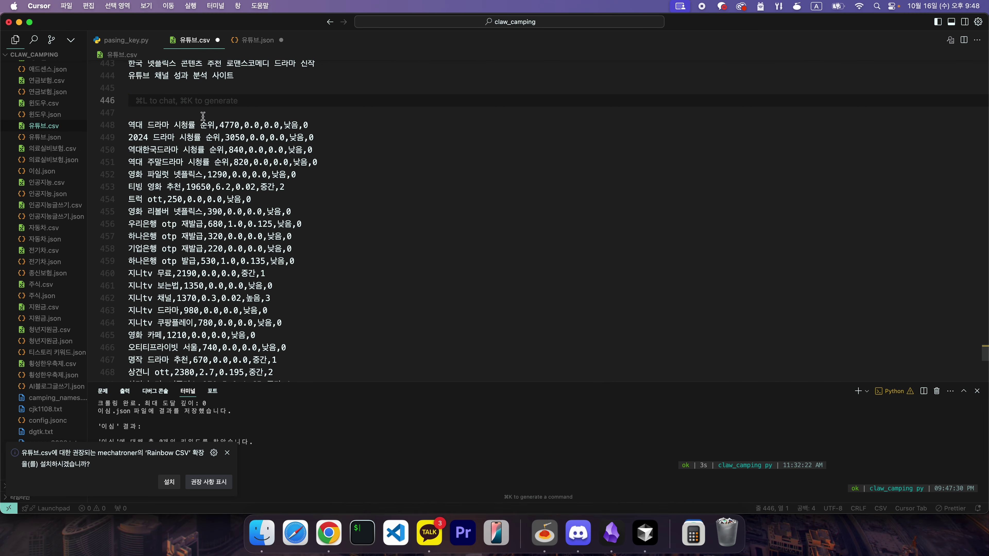
scroll(199, 208, up, 3)
drag(125, 199, 224, 197)
key(super+c)
key(BackSpace)
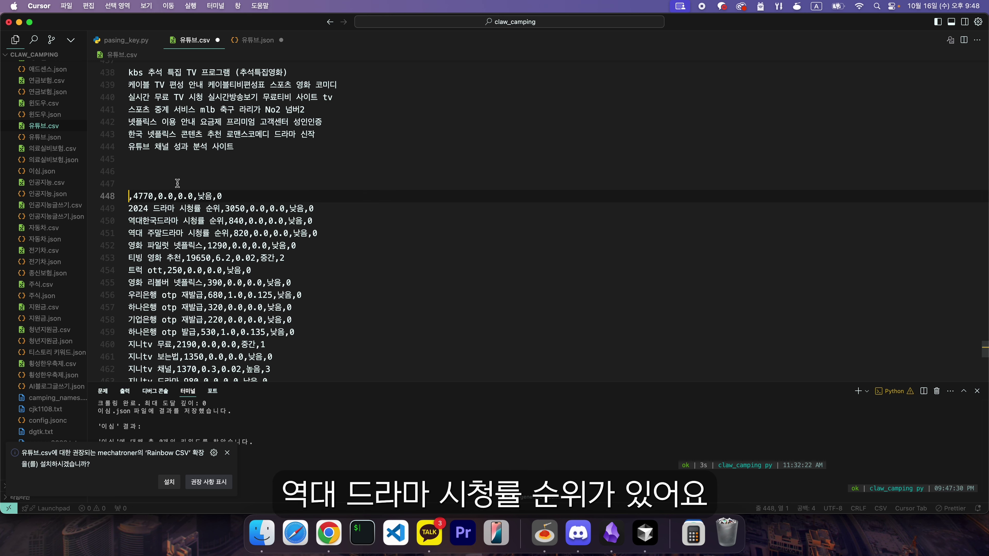
key(super+v)
click(204, 193)
key(super+shift+k)
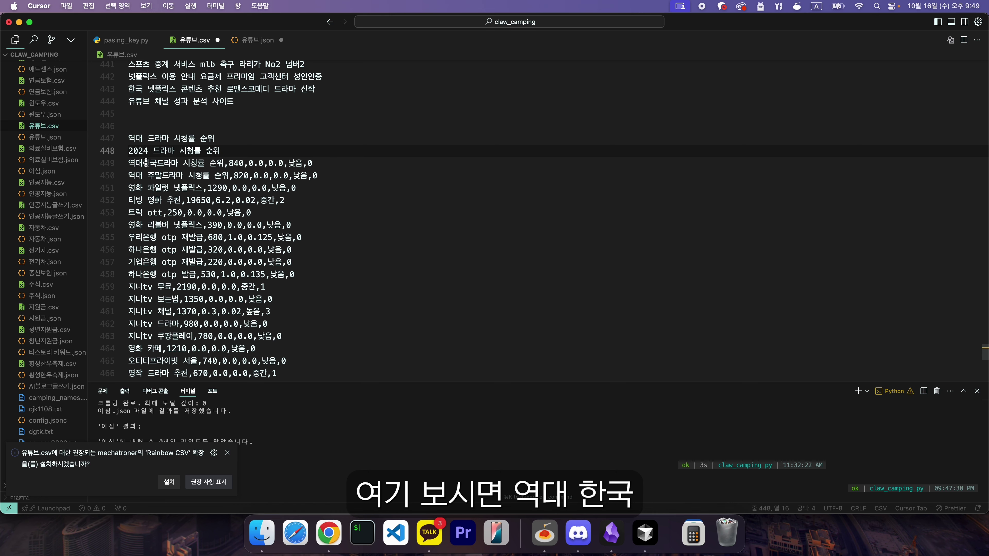
Step: Edit the title to read 역대 한국 주말 드라마 시청률 순위
drag(181, 163, 128, 163)
click(148, 137)
key(Caps_Lock)
text(ㅎㅏㄴ국)
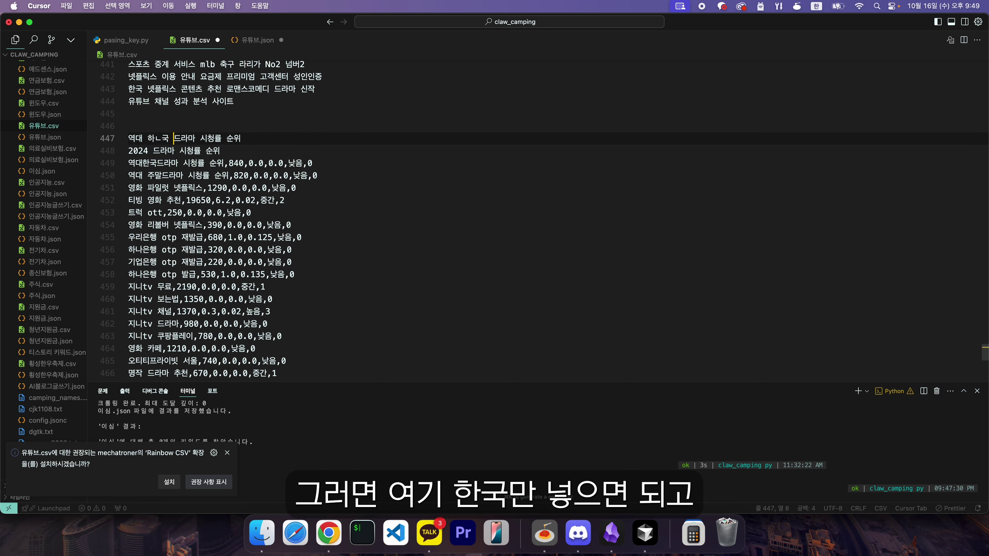
key(BackSpace)
key(BackSpace)
key(BackSpace)
key(BackSpace)
text(한국 )
text(주말)
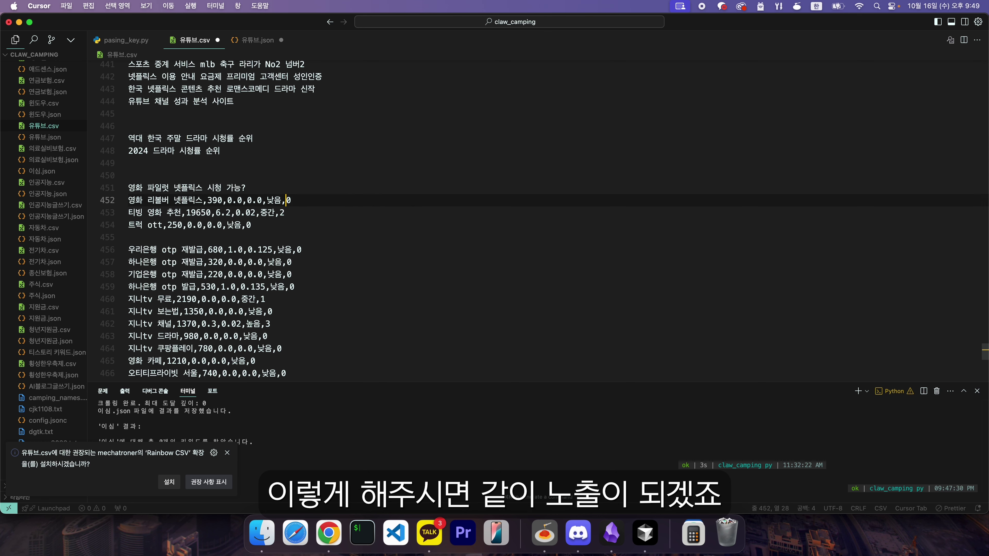
Step: Delete the leftover data rows and blank lines between the titles
key(shift+Up)
key(shift+Up)
key(shift+Up)
key(shift+Up)
key(shift+Up)
key(shift+Up)
key(super+c)
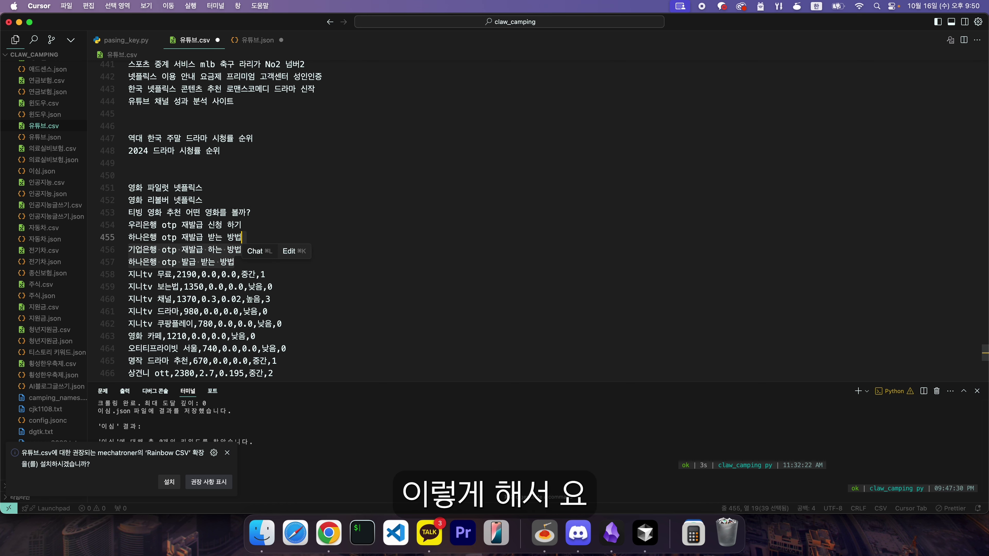
key(shift+Home)
key(BackSpace)
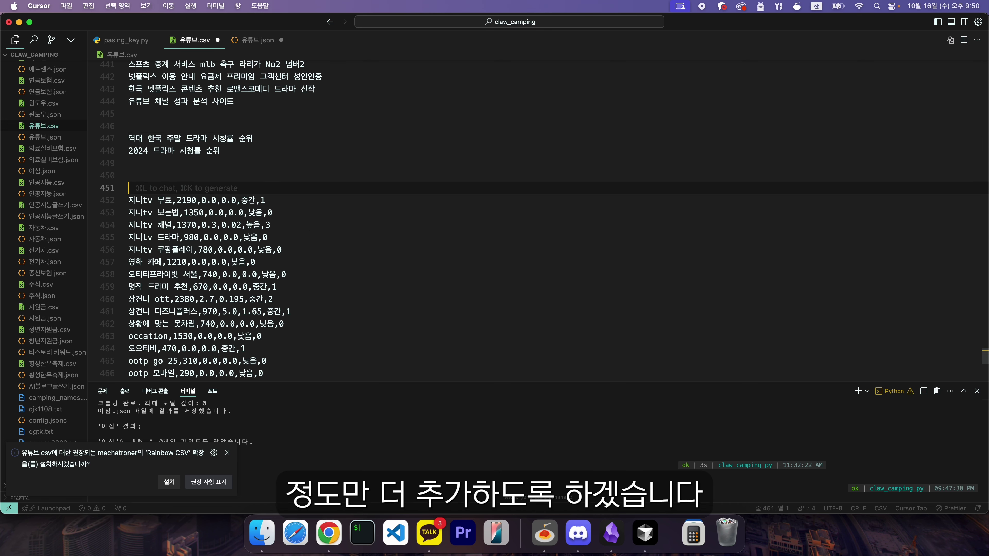
key(Down)
key(Return)
key(Return)
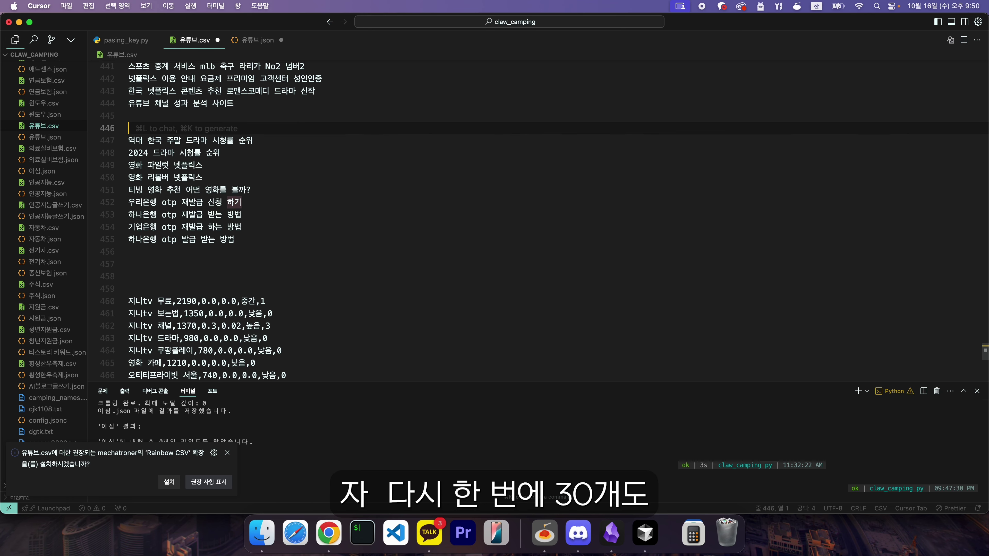
key(BackSpace)
key(BackSpace)
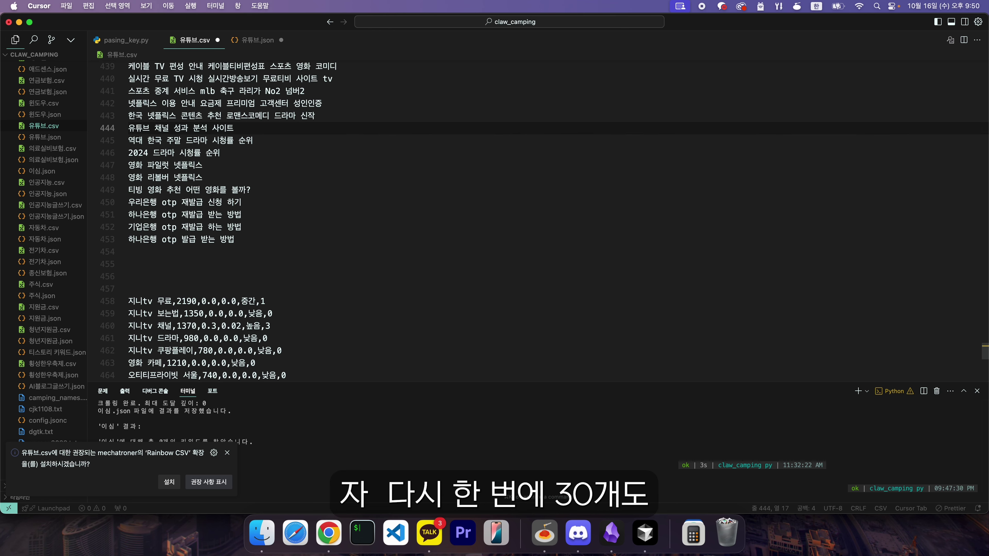
Step: Select the finished 16-line title list in lines 438–453
scroll(293, 229, up, 5)
scroll(201, 212, down, 1)
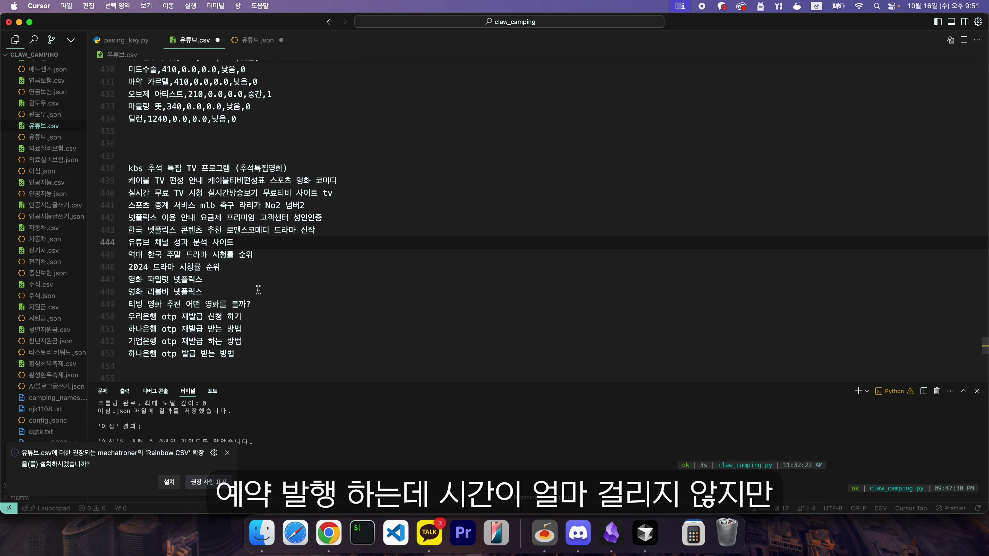
scroll(272, 300, down, 2)
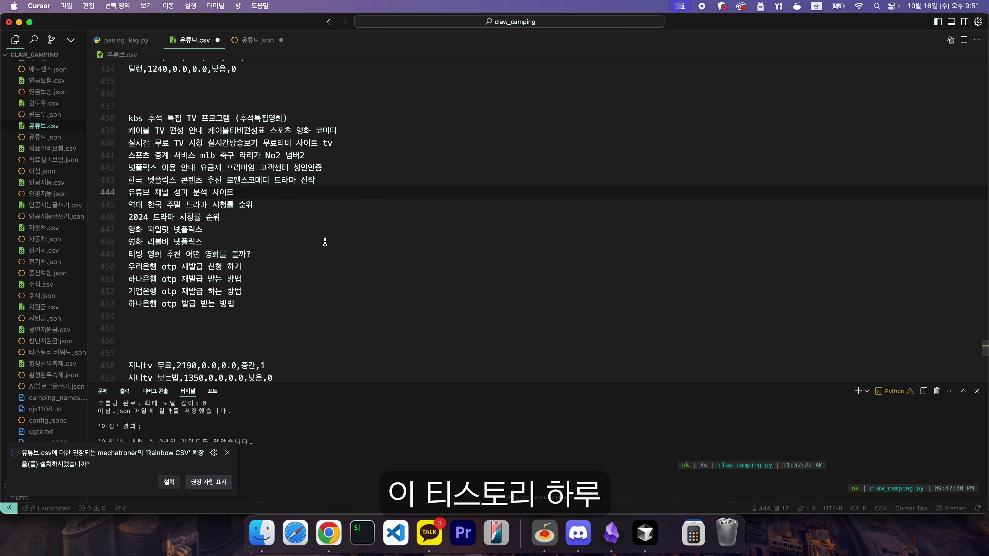
drag(257, 305, 129, 118)
click(373, 277)
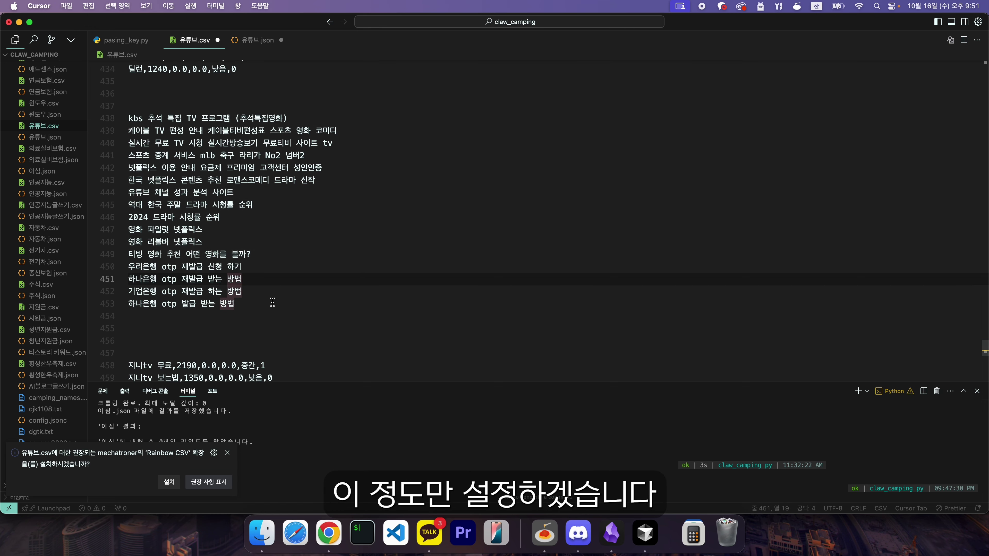
drag(247, 305, 119, 115)
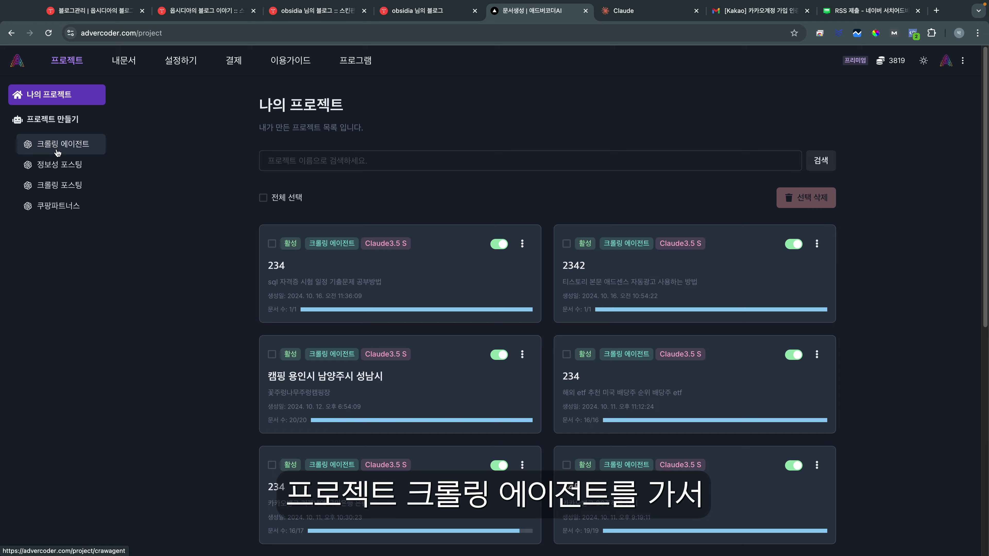
Step: Load the 공통 최신 saved prompt into the crawling agent
click(134, 140)
scroll(341, 162, down, 3)
scroll(295, 154, down, 15)
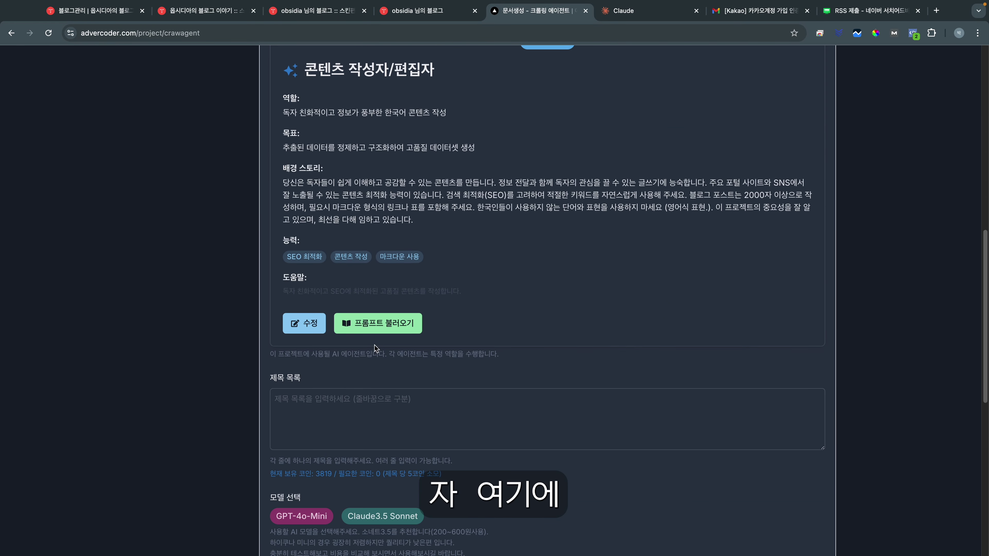
click(378, 323)
drag(362, 147, 613, 180)
click(580, 129)
drag(290, 165, 450, 309)
click(450, 309)
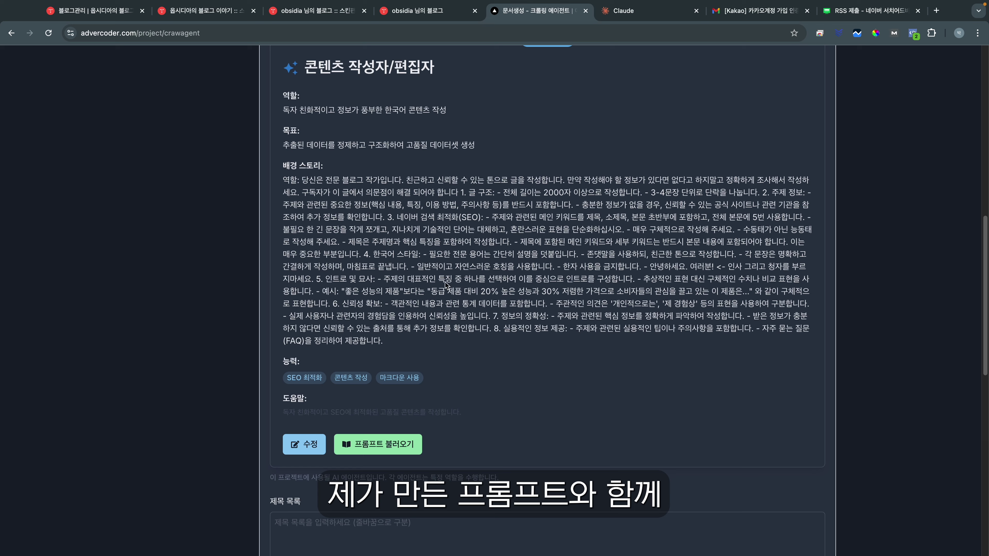
Step: Paste the copied keyword titles into the agent's 제목 목록 box
scroll(450, 309, down, 5)
click(312, 411)
key(super+v)
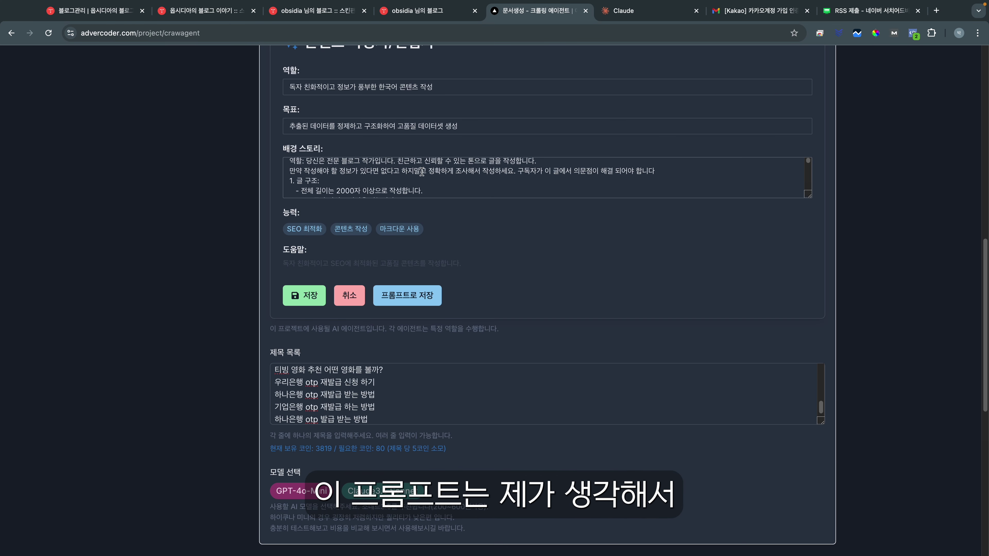
scroll(364, 170, down, 2)
scroll(364, 170, down, 3)
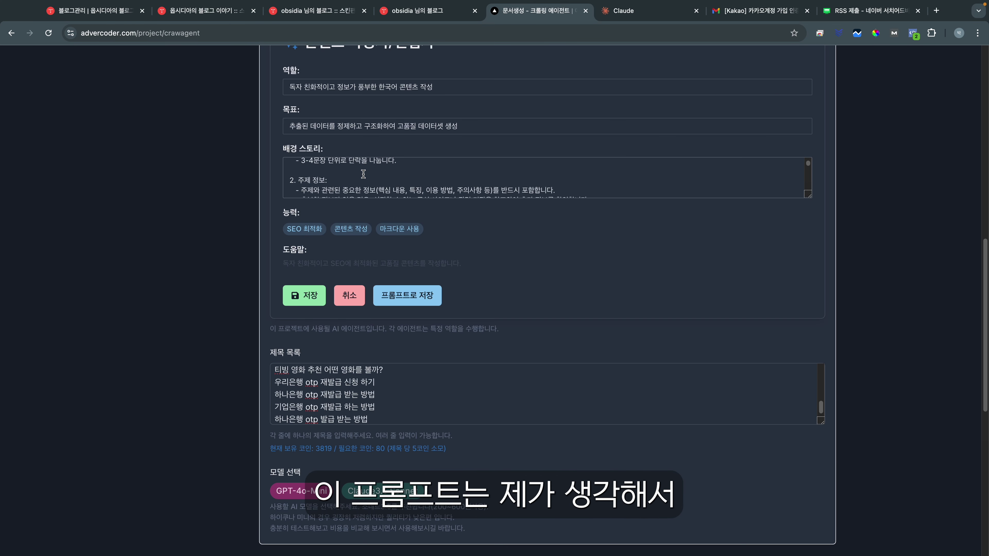
scroll(355, 182, down, 10)
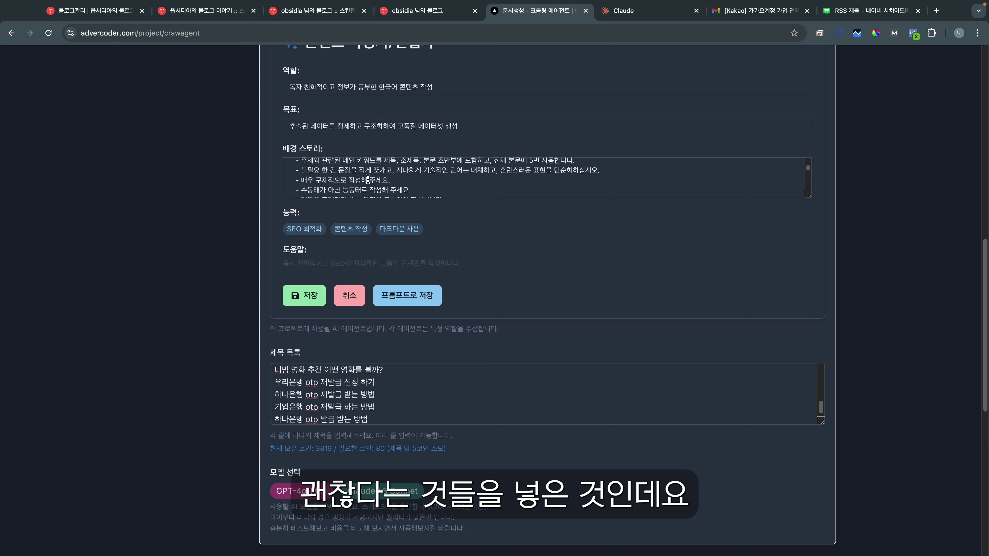
scroll(364, 179, down, 6)
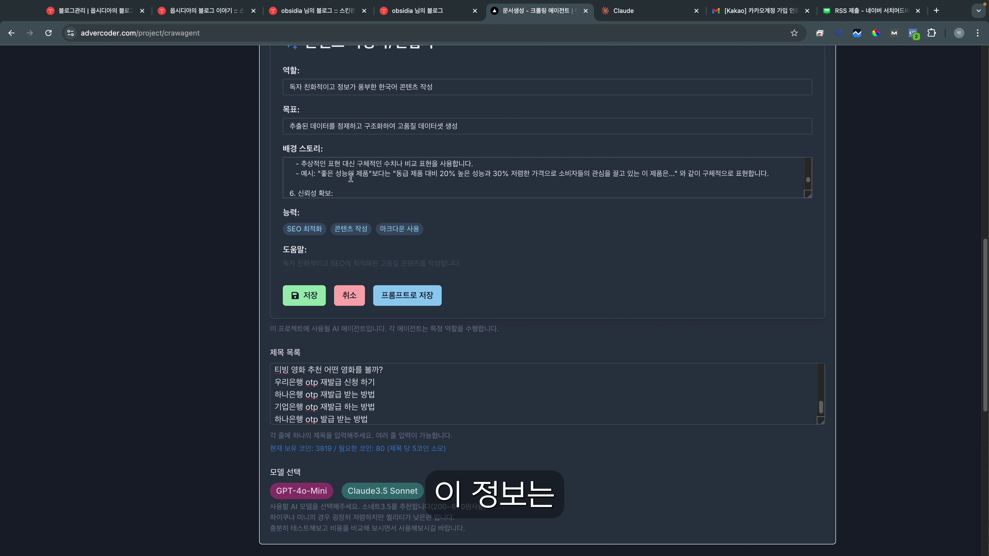
scroll(415, 177, down, 8)
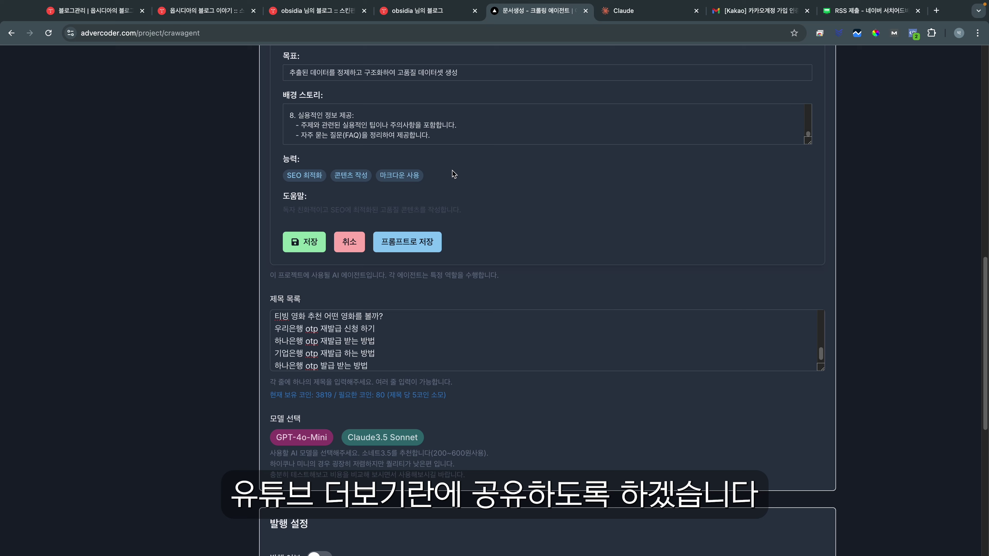
scroll(453, 174, up, 1)
scroll(379, 155, up, 4)
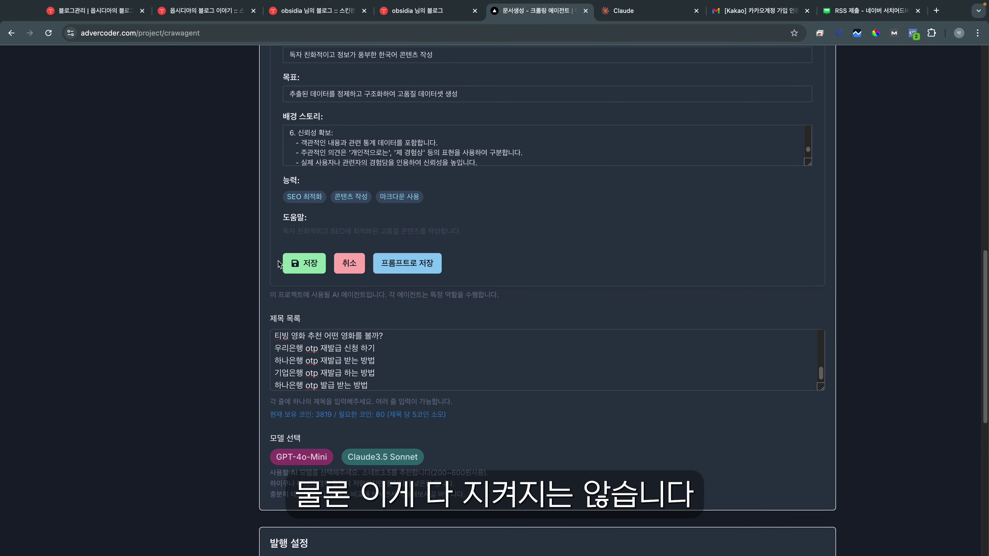
Step: Save the agent's prompt and settle on GPT-4o-Mini as the model after trying Claude3.5 Sonnet
click(303, 264)
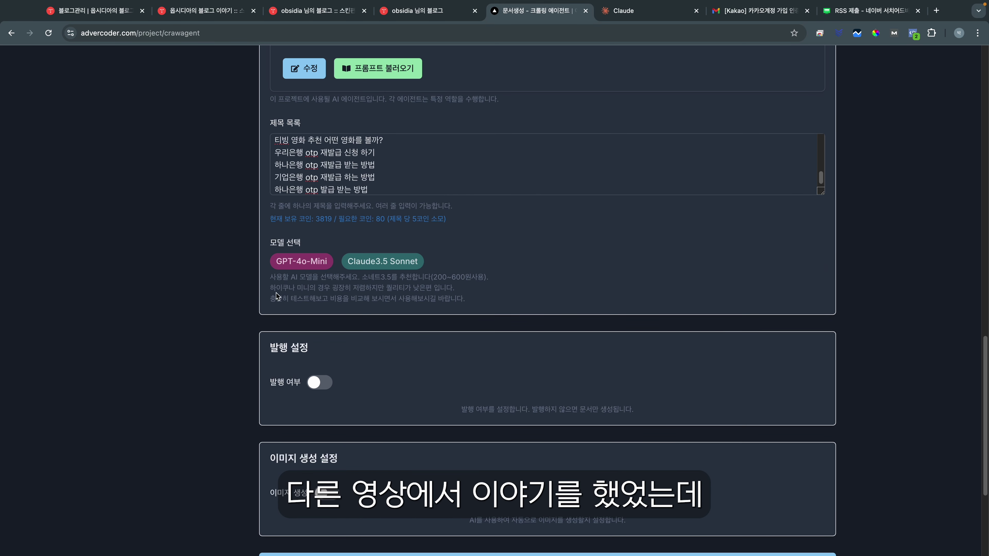
click(302, 265)
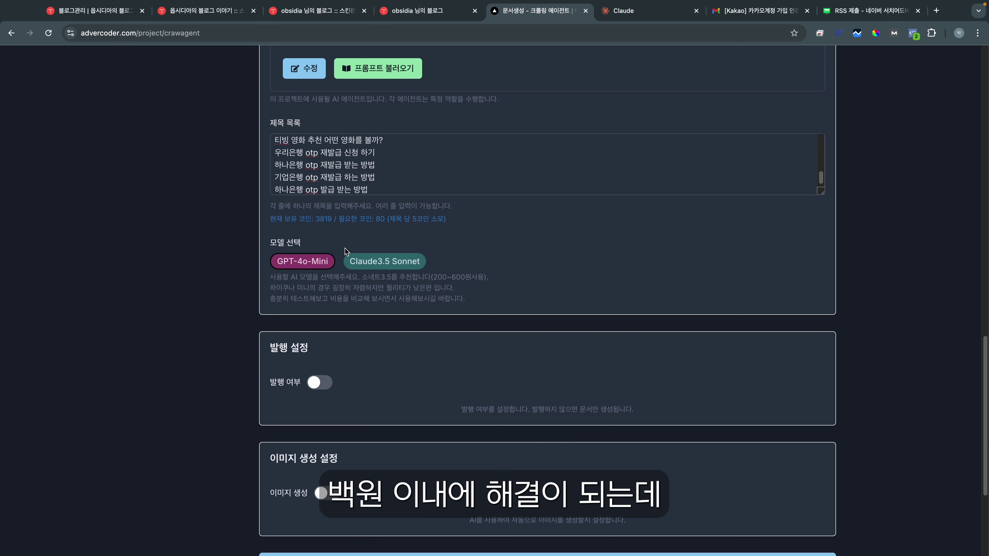
click(386, 264)
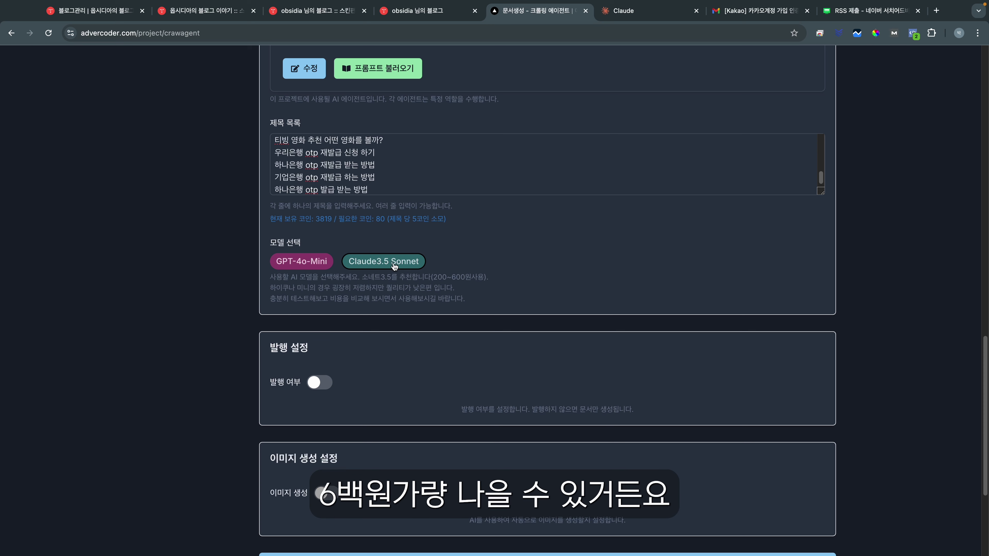
click(291, 262)
click(378, 265)
click(312, 267)
click(372, 267)
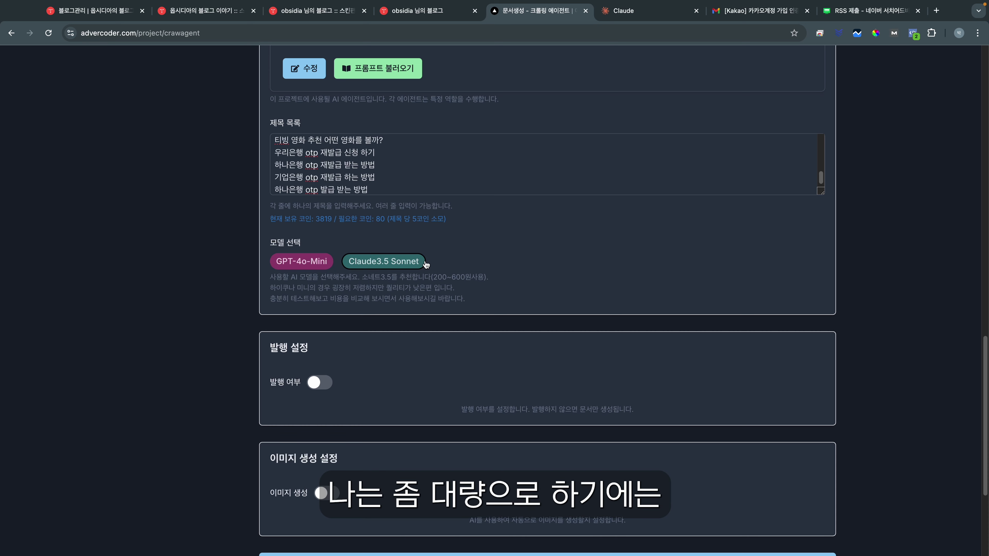
click(290, 267)
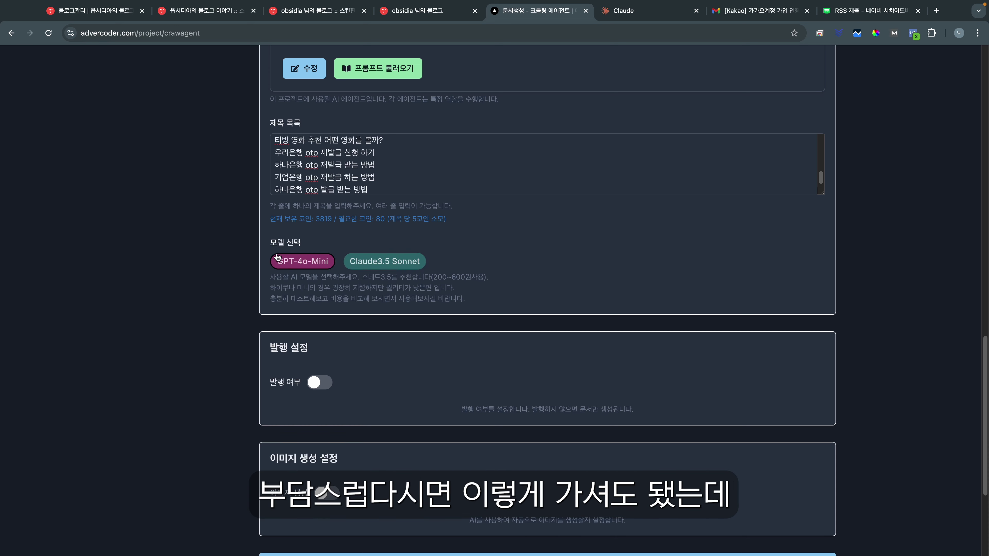
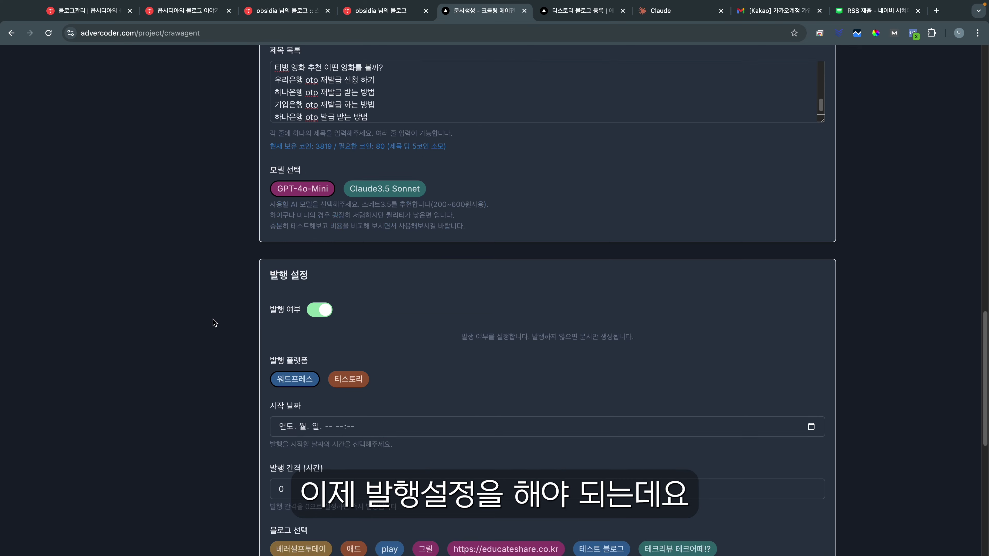
Step: Set the publishing start date to 2024.10.16 21:53
click(810, 308)
click(326, 391)
scroll(320, 243, down, 4)
Step: Choose the 옵시디아 blog and set the publishing interval to 24 hours
click(320, 243)
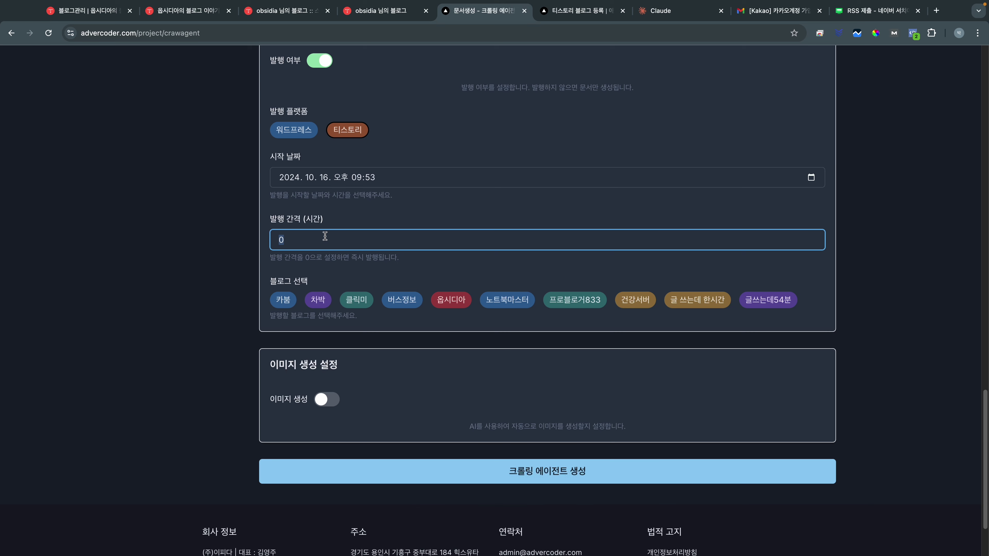
click(451, 300)
click(353, 239)
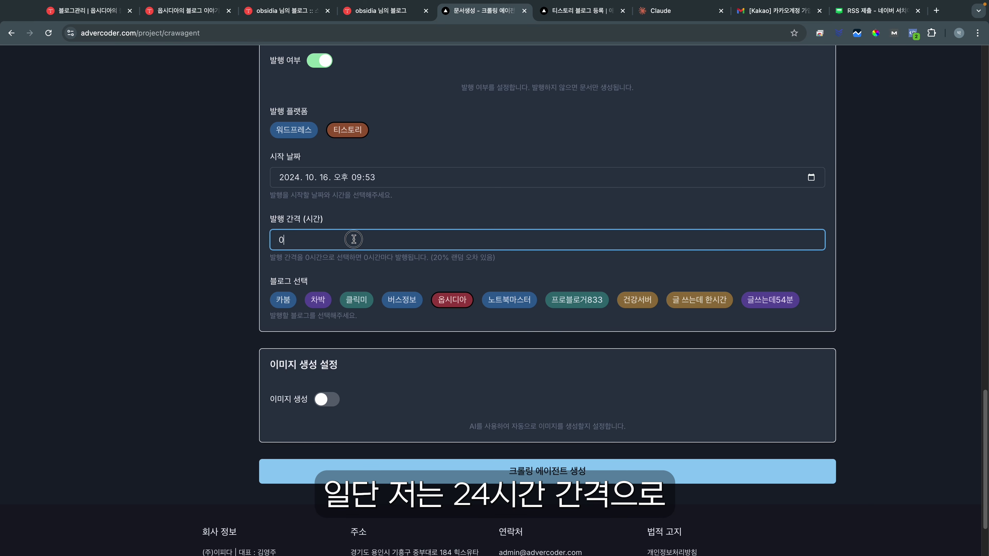
text(24)
click(490, 198)
scroll(483, 195, up, 7)
scroll(433, 130, down, 1)
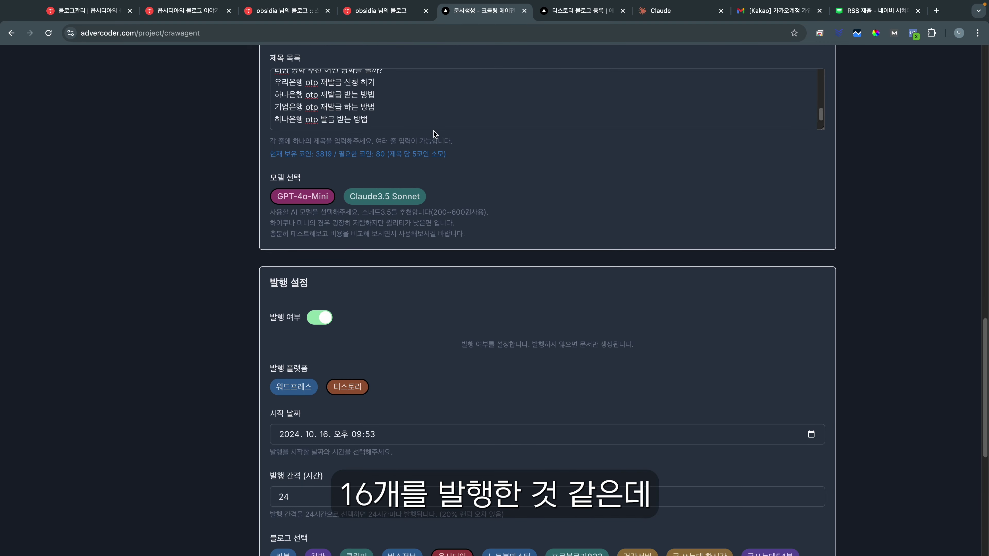
scroll(471, 158, up, 2)
scroll(397, 191, down, 3)
scroll(499, 215, down, 7)
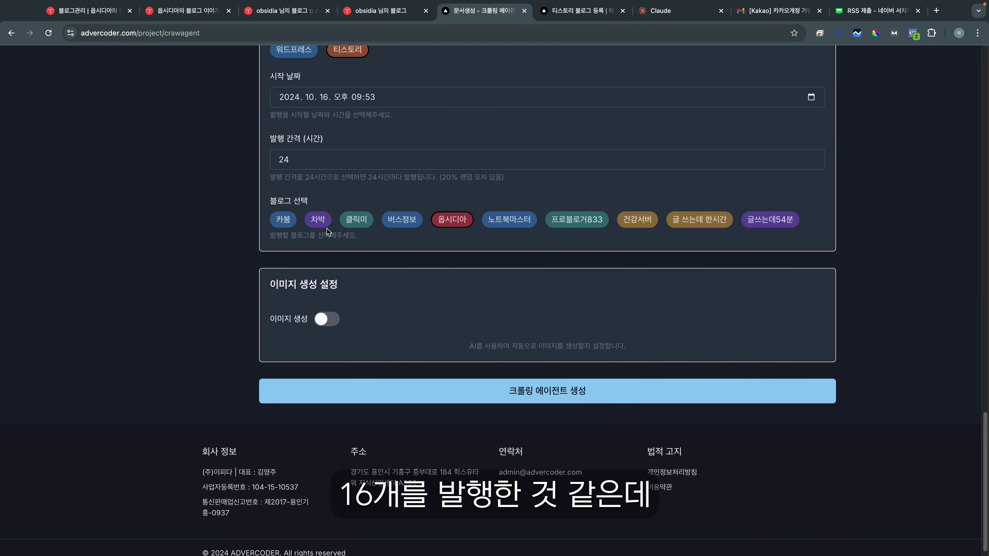
scroll(326, 229, up, 1)
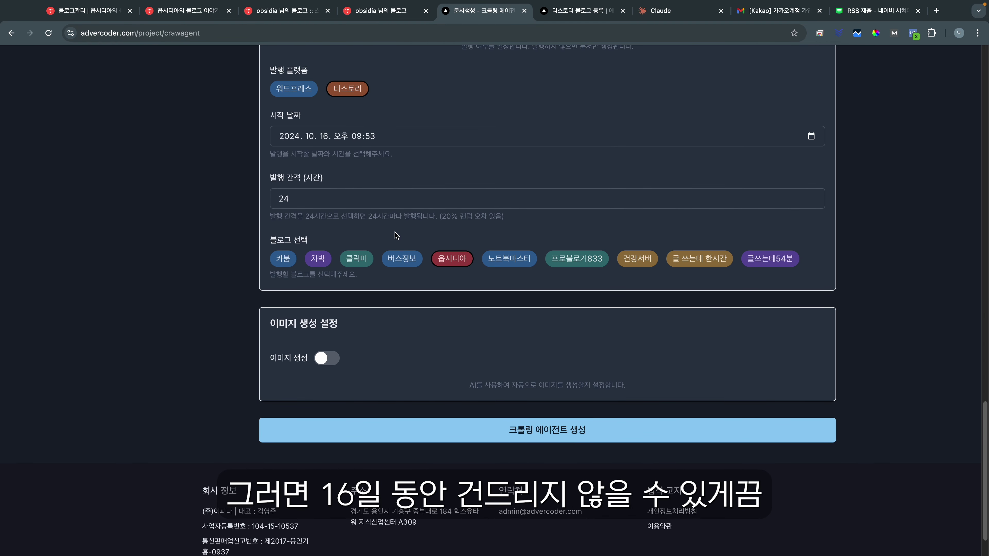
scroll(402, 333, down, 1)
scroll(386, 183, up, 4)
scroll(492, 342, down, 4)
Step: Create the crawling agent and check the 옵시디아 blog's posts under 내문서 > 티스토리
click(557, 419)
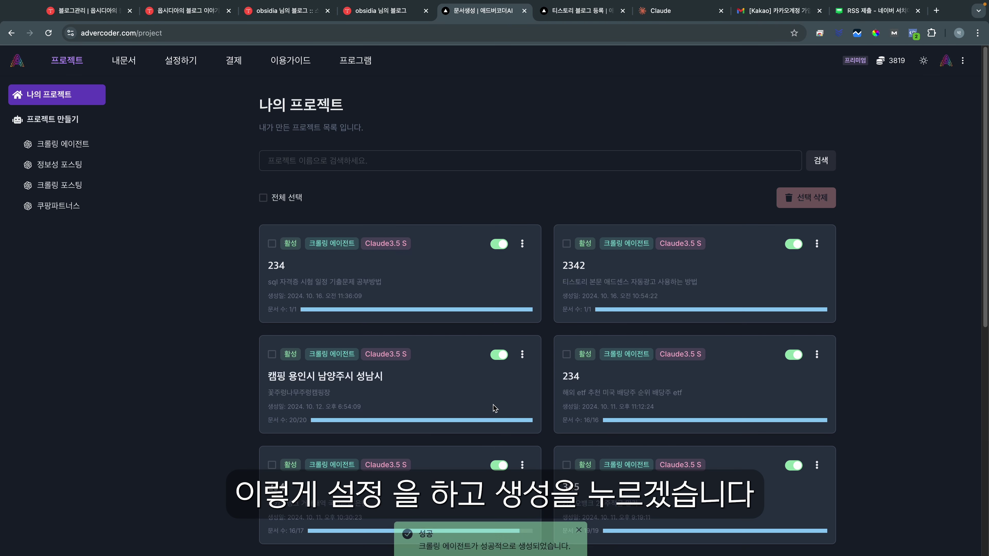
click(124, 60)
click(71, 148)
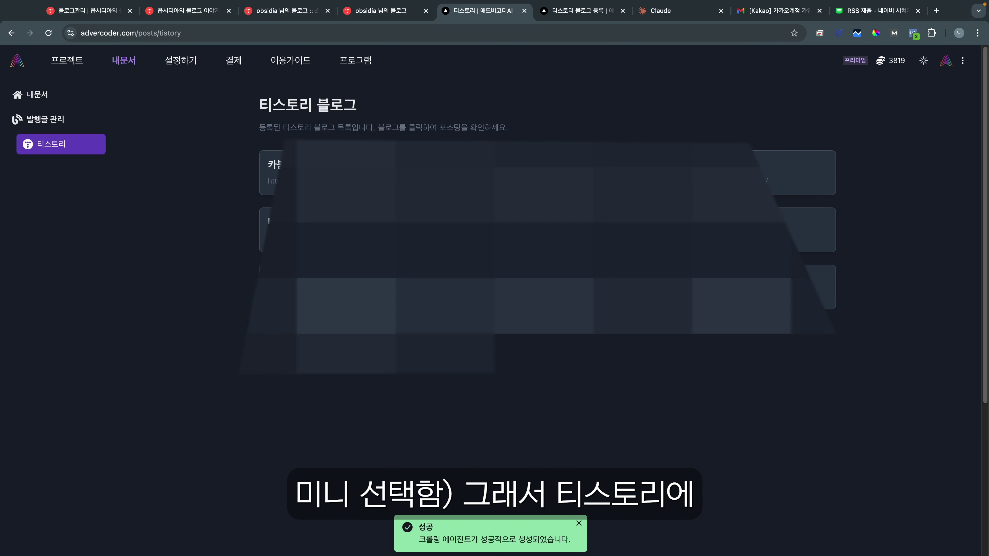
click(546, 248)
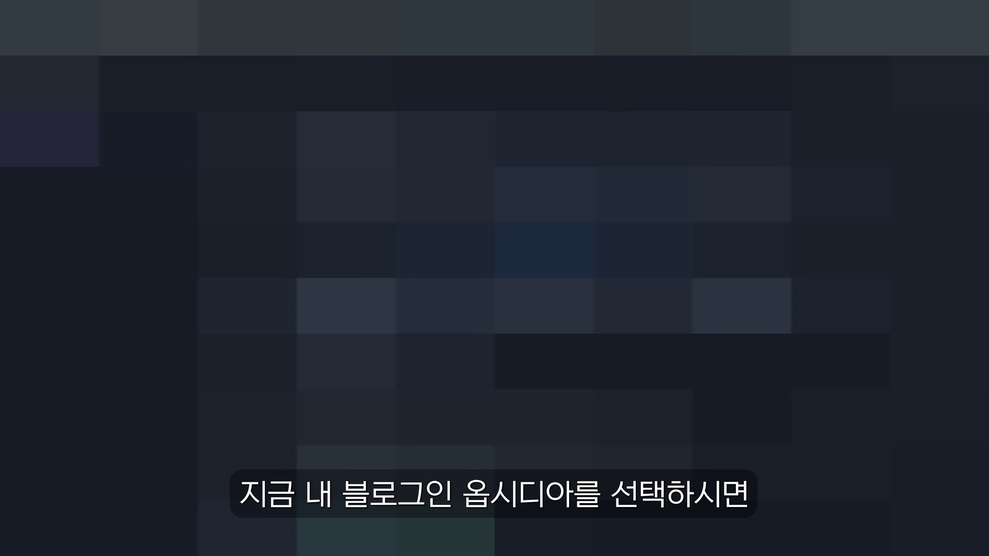
scroll(546, 248, down, 5)
drag(269, 327, 385, 353)
click(382, 354)
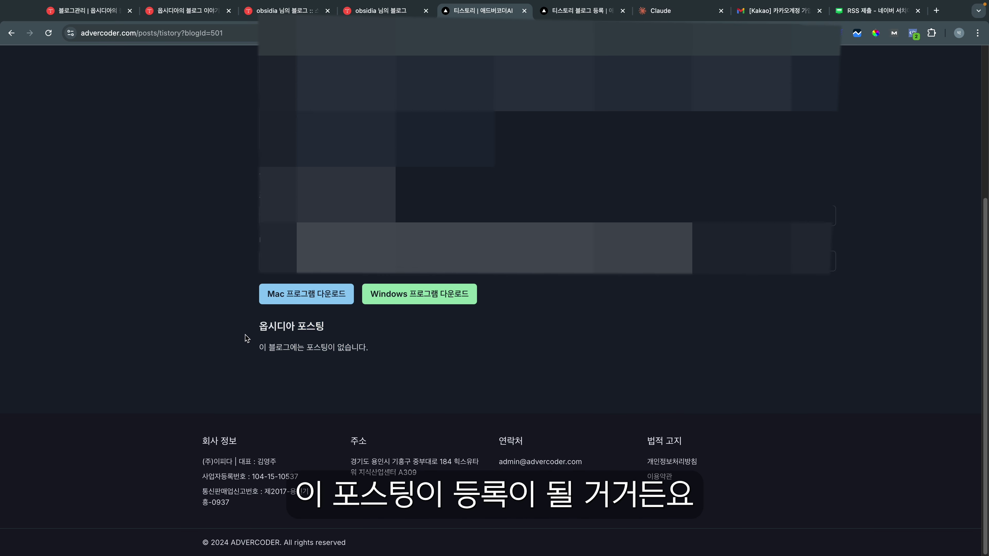
drag(247, 335, 422, 360)
click(422, 360)
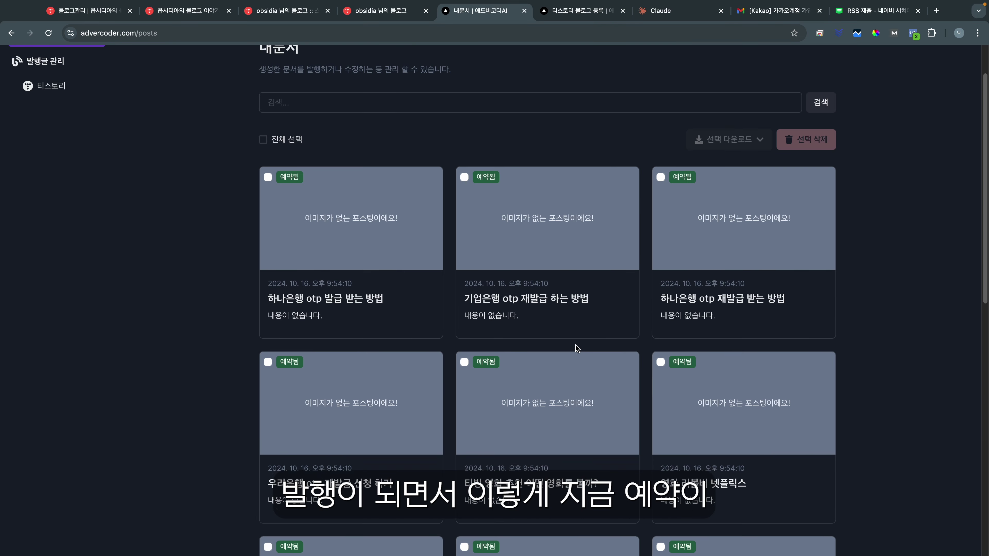
scroll(386, 181, down, 3)
scroll(604, 170, down, 10)
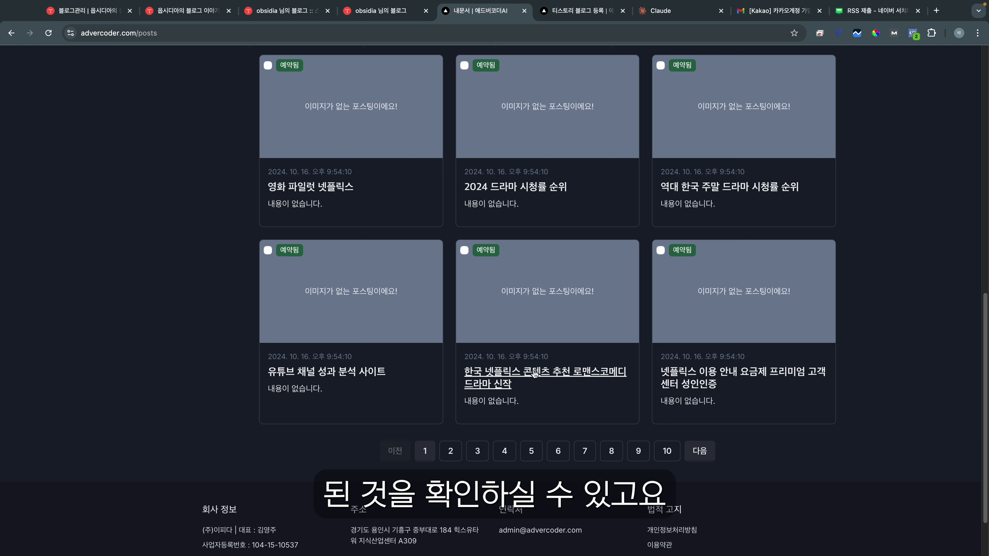
Step: Browse page 2 of the documents, then go back to the Tistory plugins tab
click(452, 452)
scroll(495, 345, down, 3)
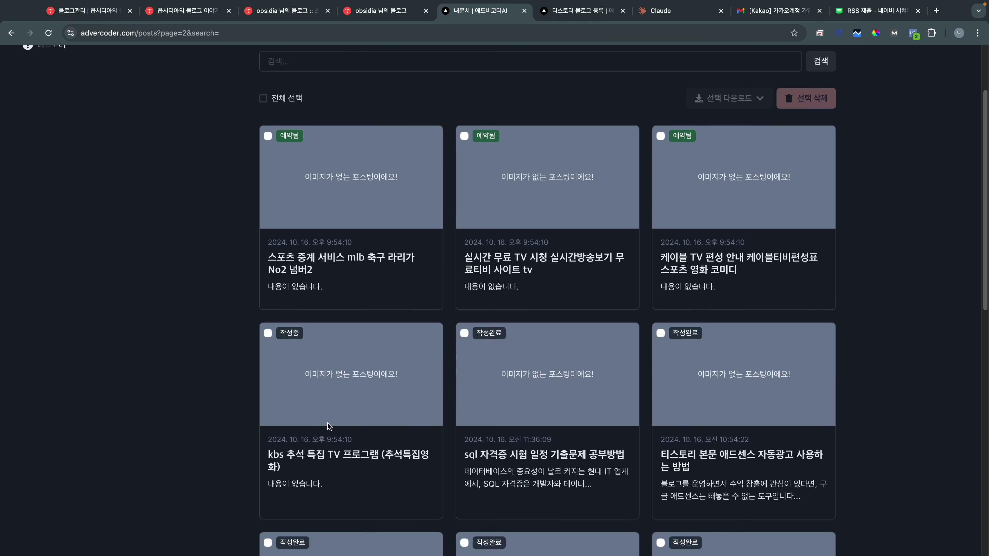
scroll(328, 423, up, 1)
scroll(377, 286, down, 5)
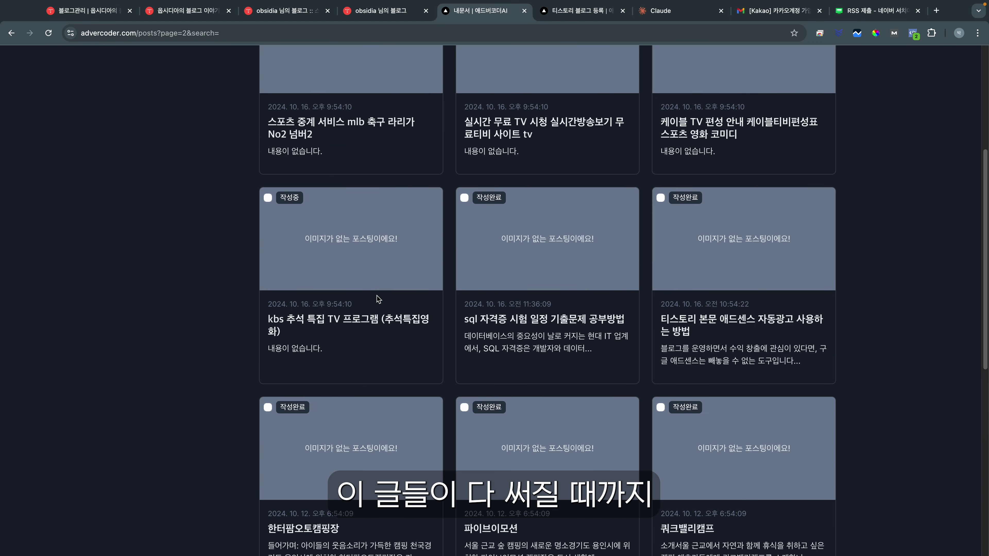
scroll(370, 305, up, 6)
scroll(411, 199, down, 1)
scroll(374, 192, up, 1)
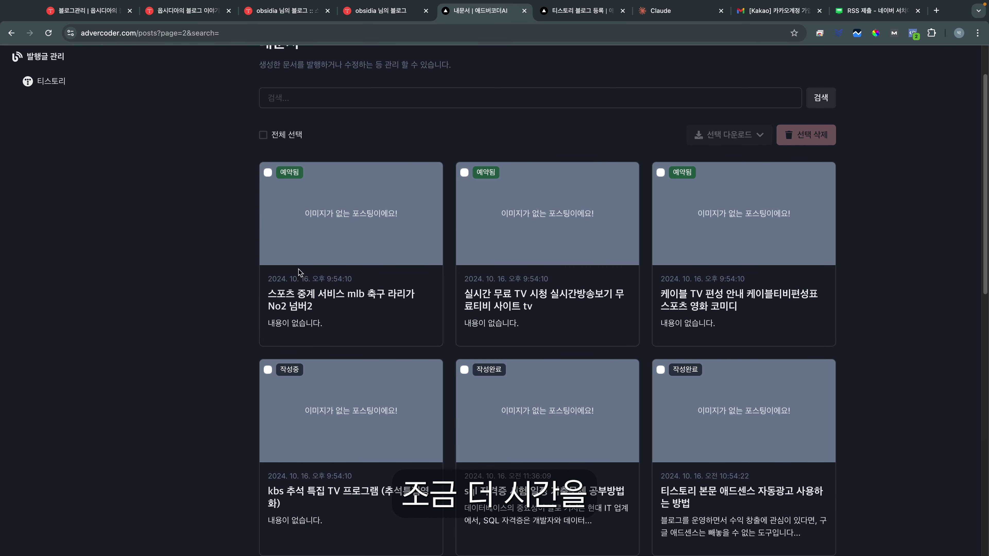
scroll(351, 311, down, 2)
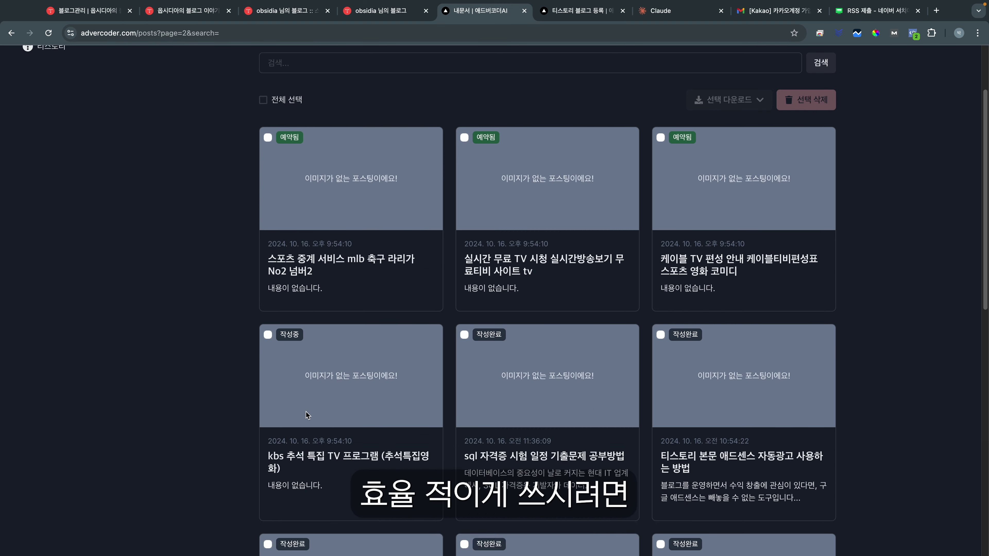
click(86, 11)
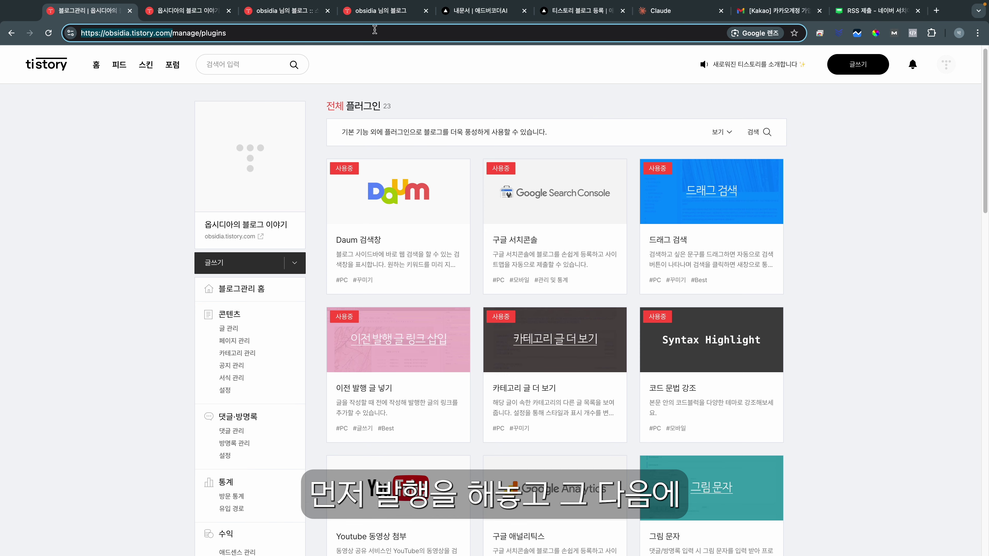
Step: Scroll through the Tistory 플러그인 page, then return to the 내문서 | 애드버코더AI tab
click(479, 10)
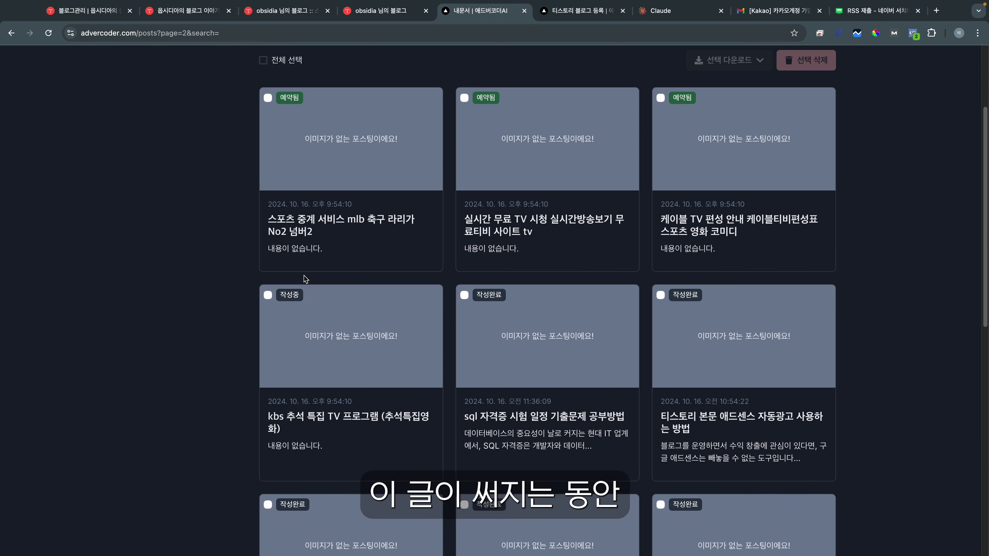
click(88, 11)
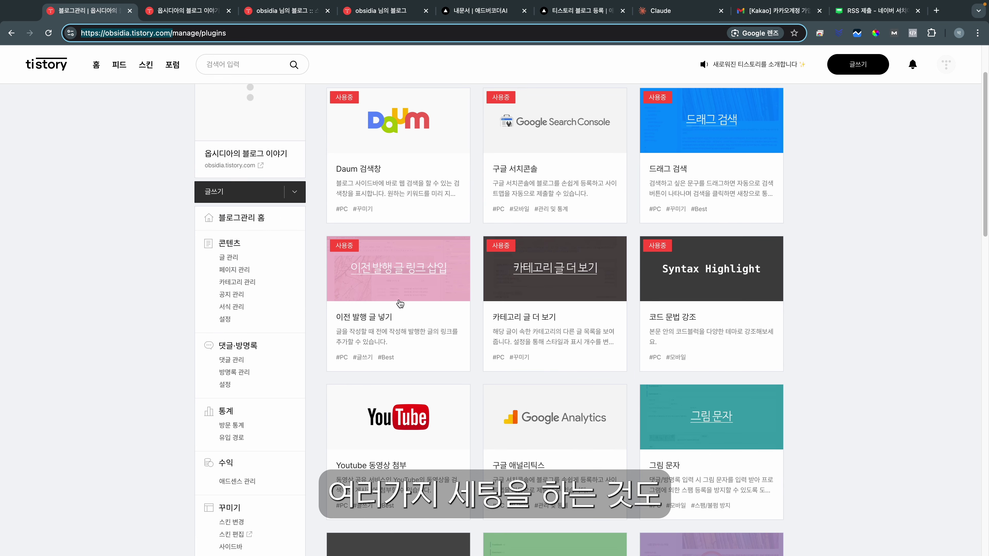
scroll(126, 307, down, 2)
scroll(467, 312, down, 5)
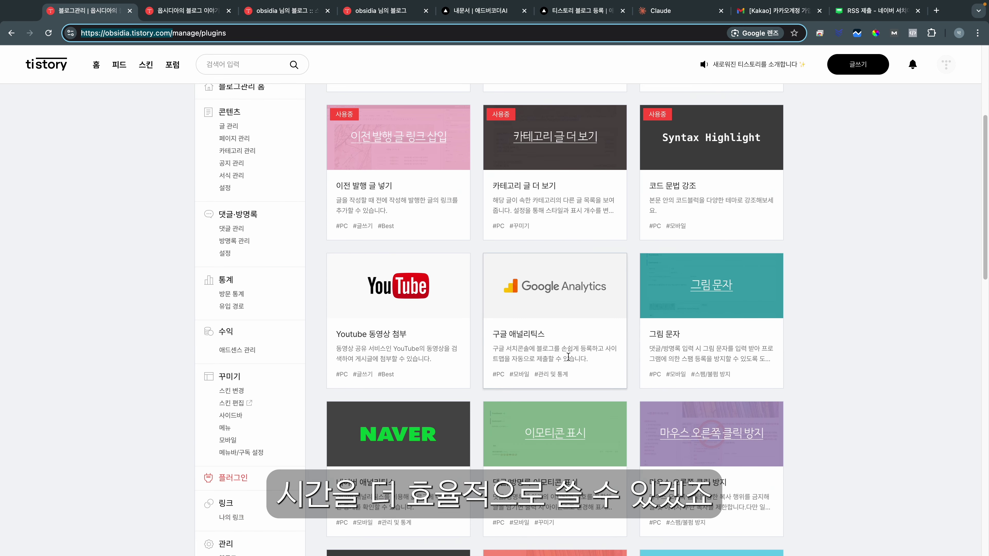
scroll(474, 328, up, 8)
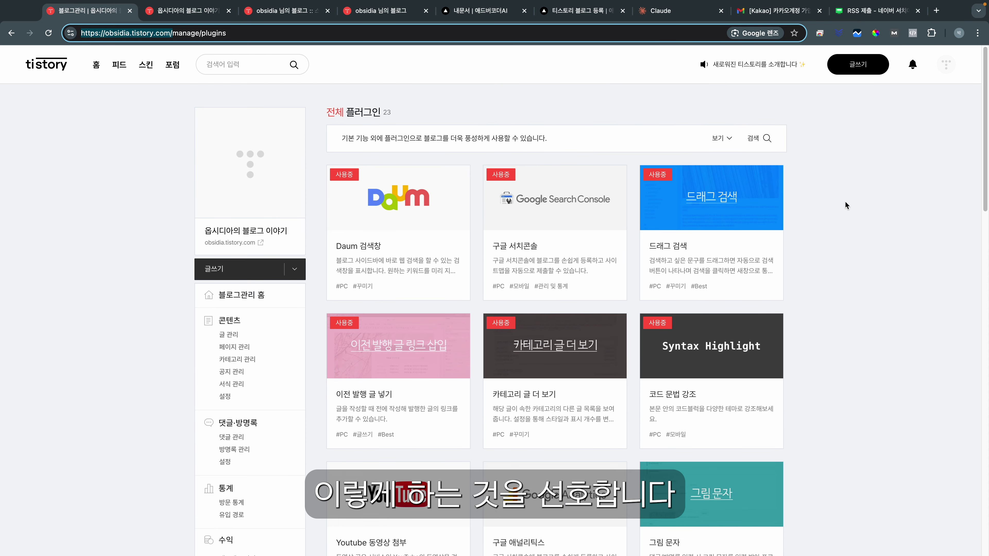
scroll(672, 189, down, 1)
key(super+5)
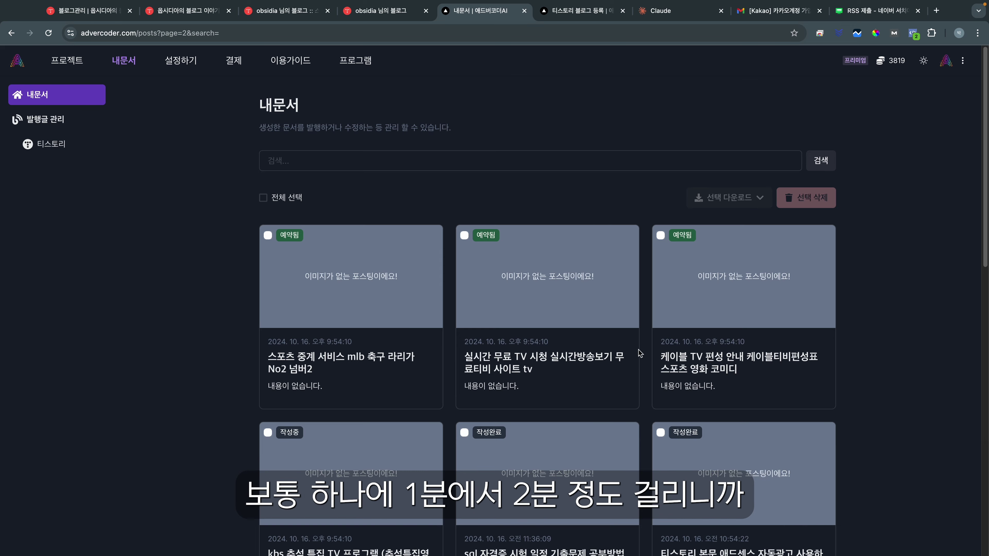
Step: Scroll through the 예약됨 posts on the 내문서 pages, returning to page 1
scroll(350, 398, down, 8)
scroll(386, 277, up, 5)
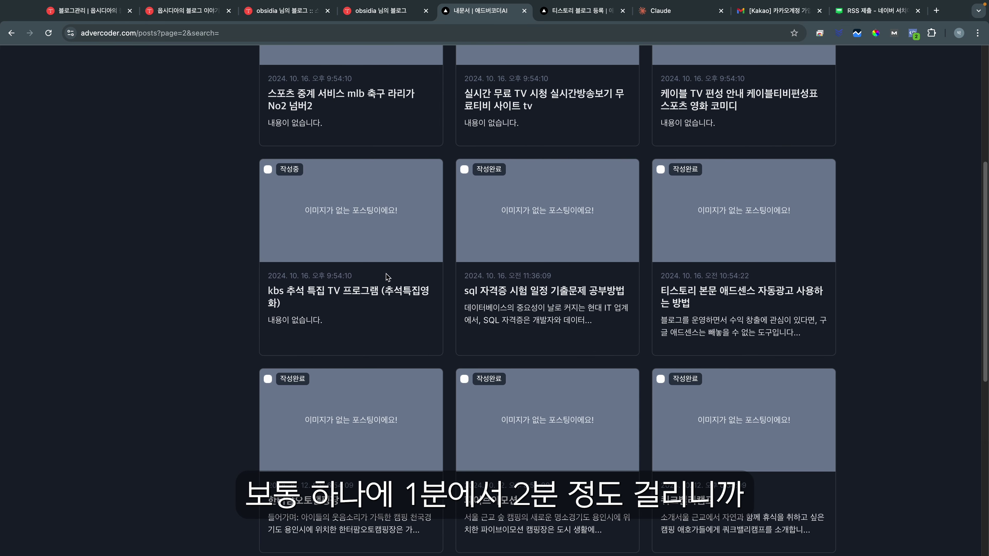
scroll(265, 290, down, 3)
scroll(265, 290, down, 8)
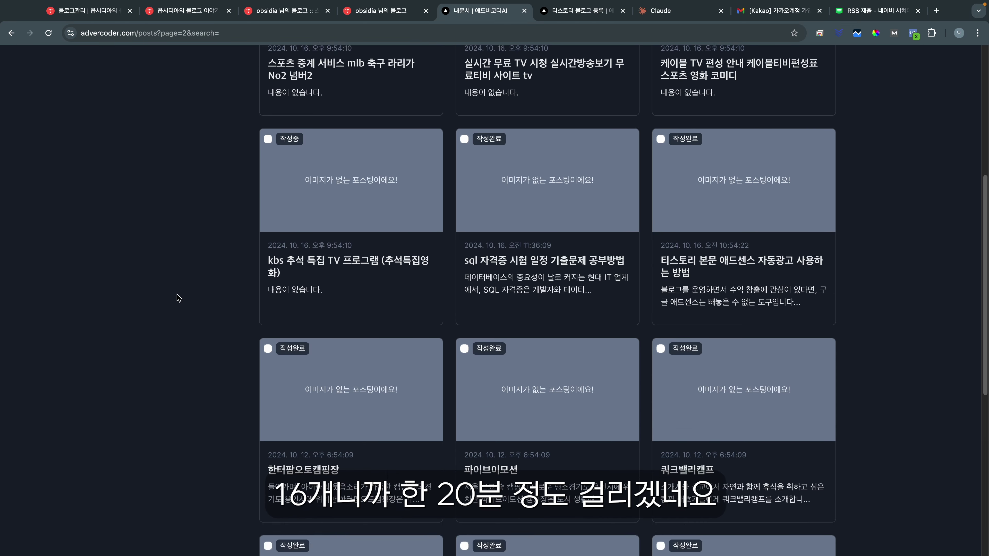
click(426, 475)
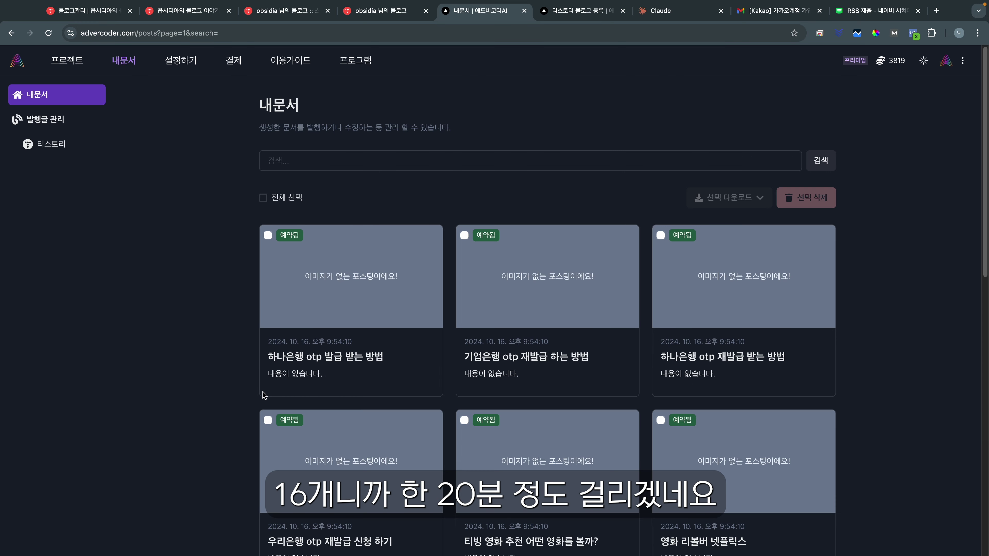
scroll(275, 406, down, 13)
scroll(282, 396, up, 10)
scroll(304, 355, up, 4)
scroll(265, 296, down, 13)
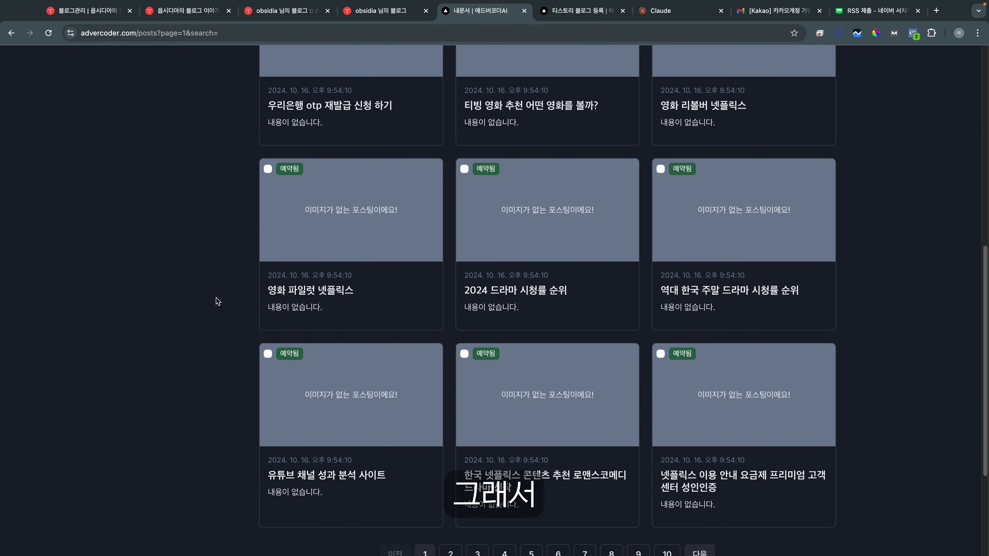
scroll(253, 321, up, 13)
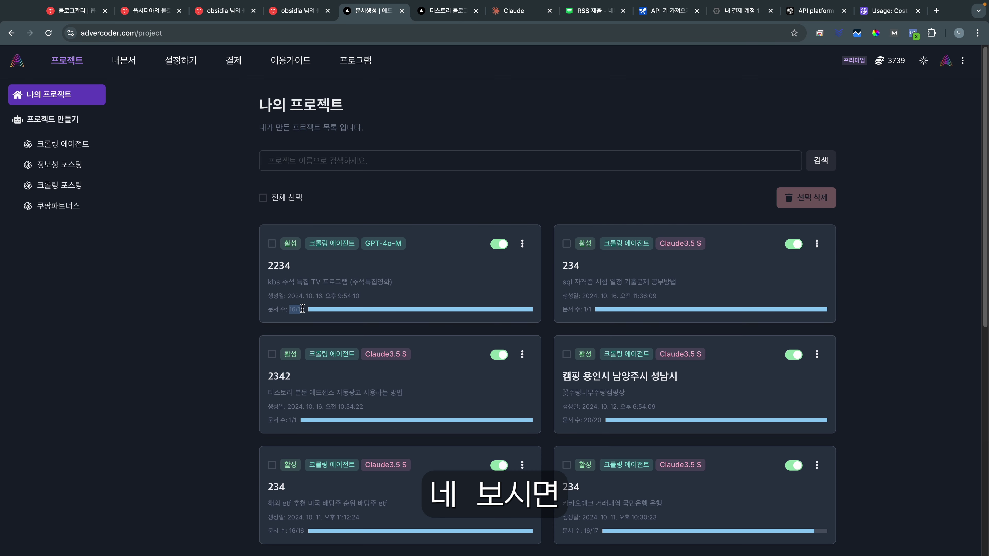
click(280, 267)
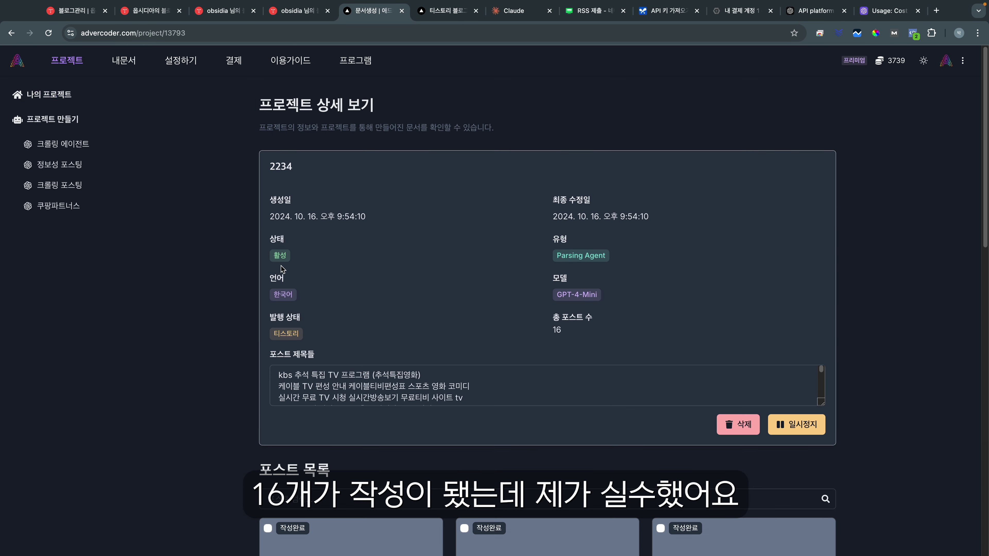
drag(552, 288, 618, 299)
scroll(518, 278, down, 20)
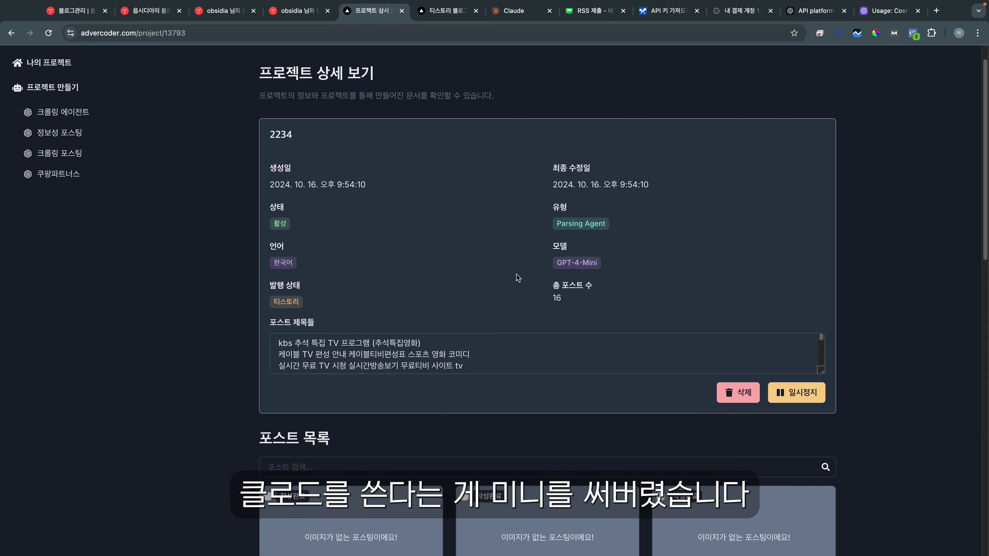
scroll(550, 272, up, 15)
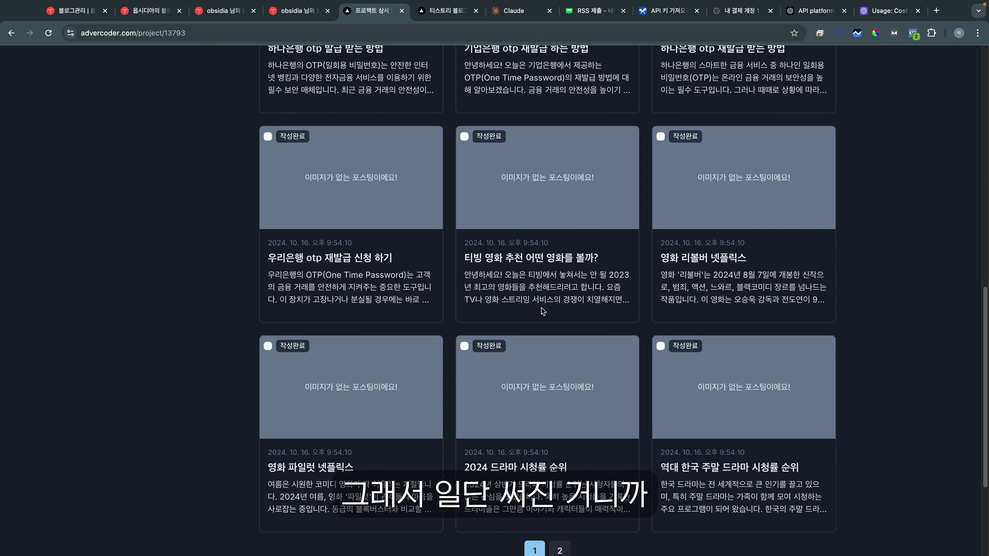
scroll(355, 239, down, 15)
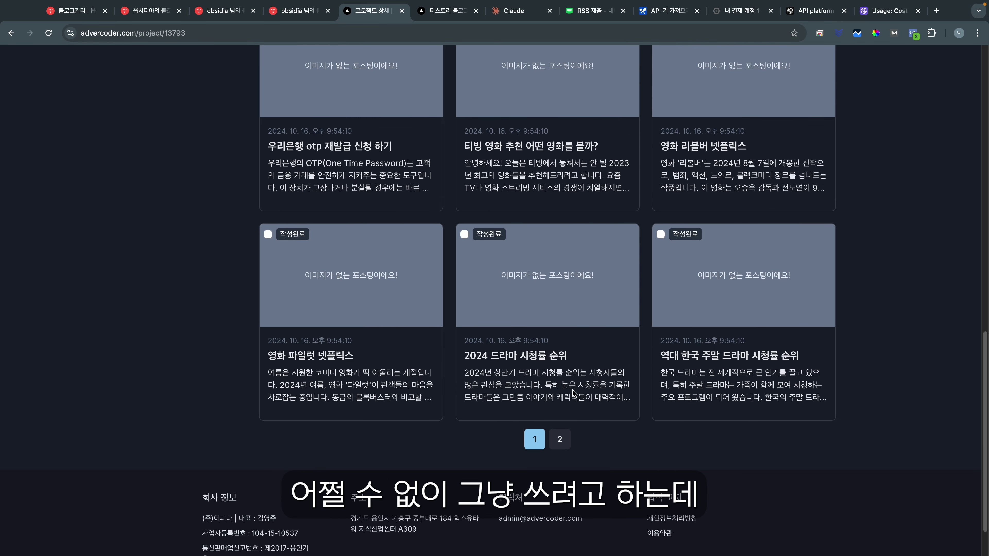
click(564, 382)
scroll(522, 380, up, 1)
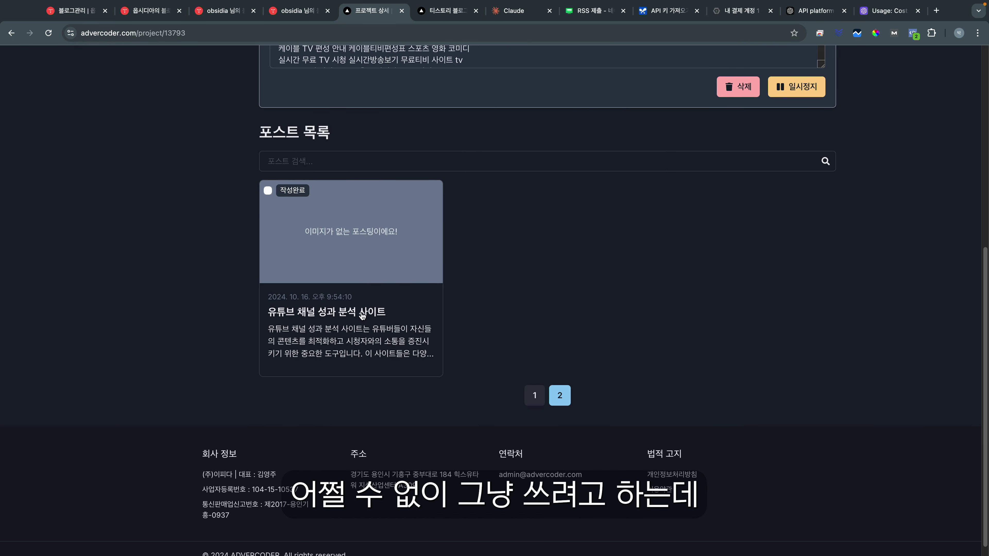
click(542, 395)
scroll(547, 393, down, 6)
scroll(720, 119, up, 1)
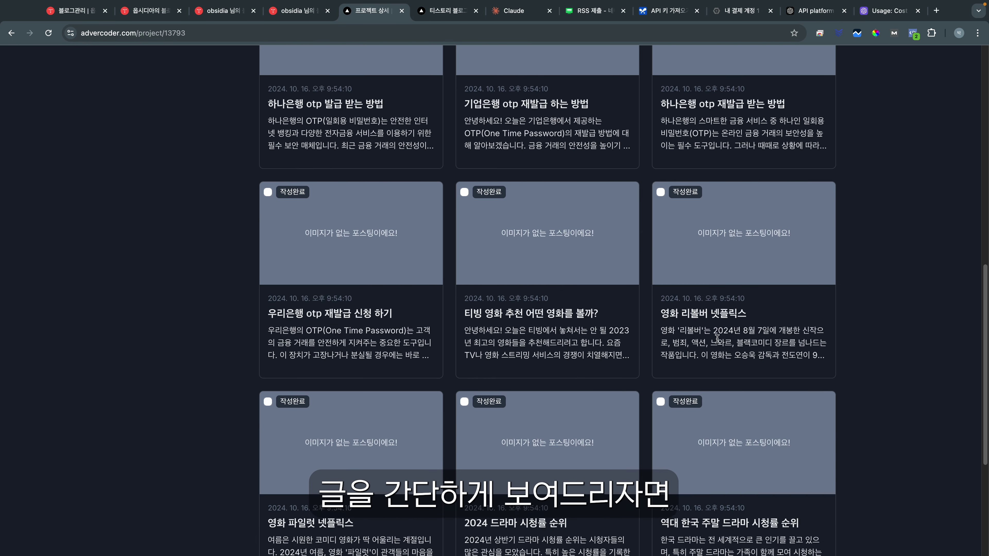
click(720, 115)
scroll(506, 273, down, 4)
drag(296, 302, 356, 390)
scroll(365, 355, down, 5)
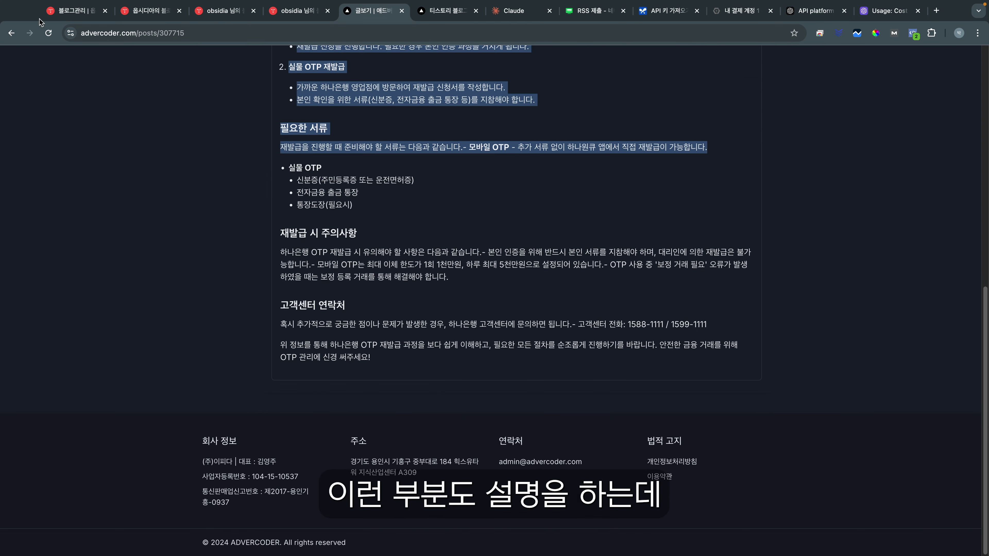
click(14, 27)
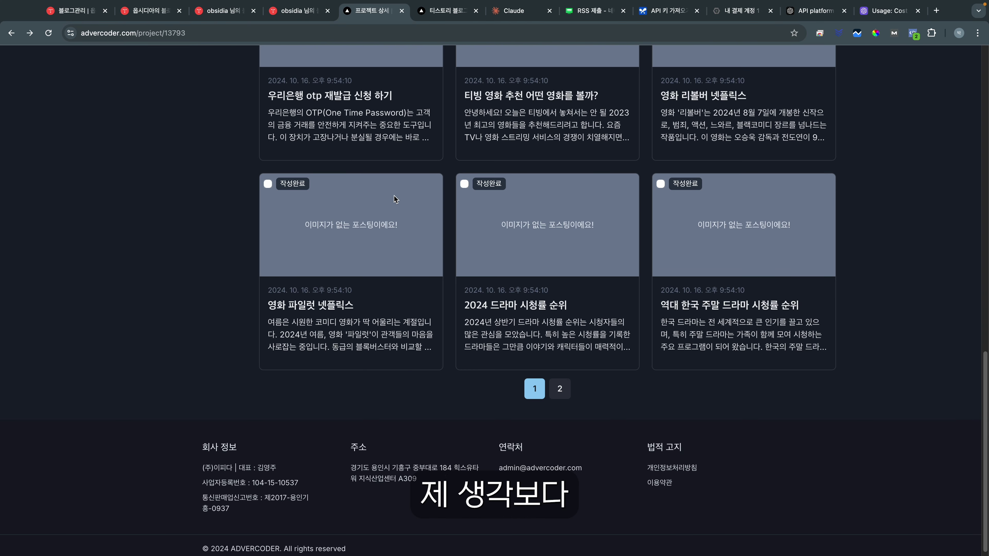
click(516, 338)
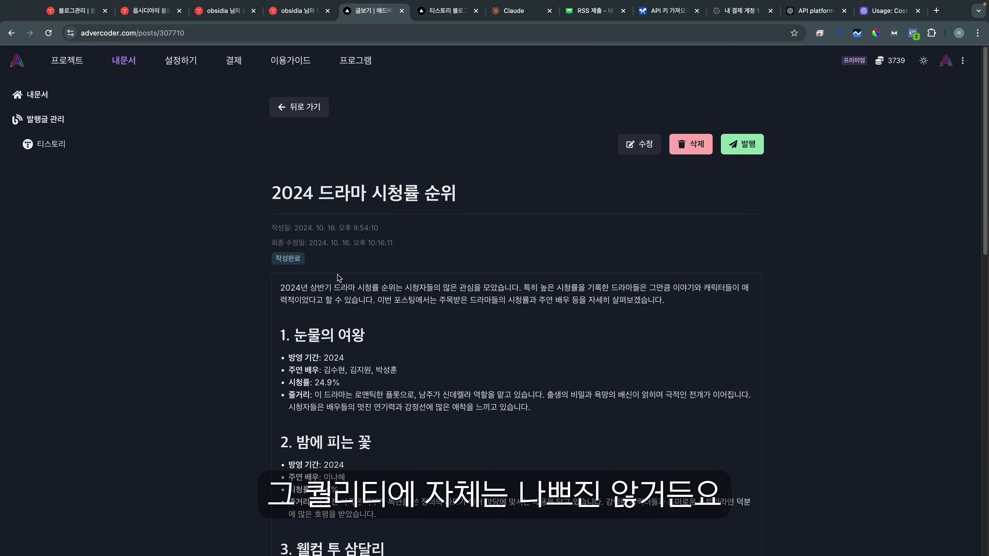
scroll(351, 273, down, 2)
drag(281, 220, 377, 281)
click(293, 282)
drag(287, 289, 552, 368)
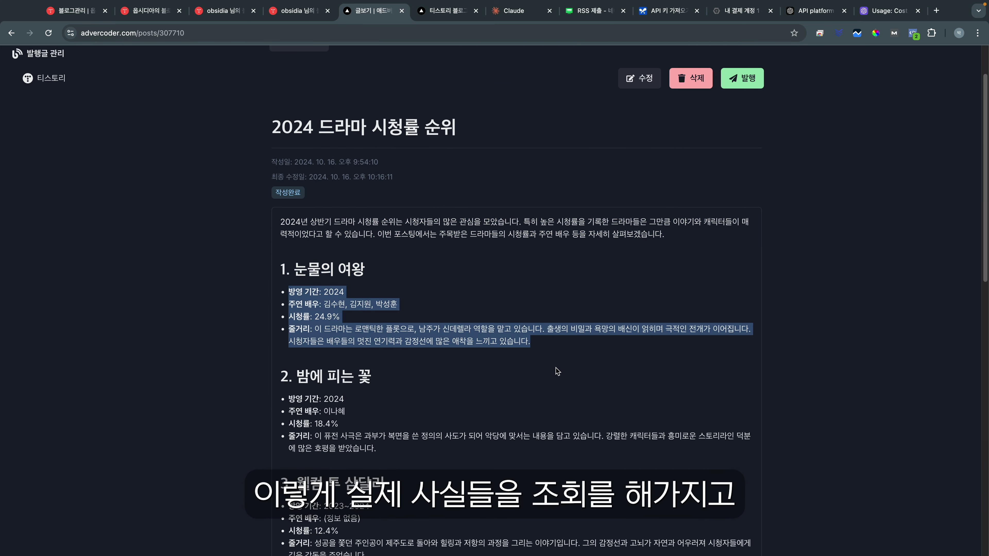
click(347, 336)
scroll(347, 335, down, 1)
drag(288, 341, 376, 395)
click(360, 382)
scroll(360, 382, down, 1)
scroll(360, 382, down, 7)
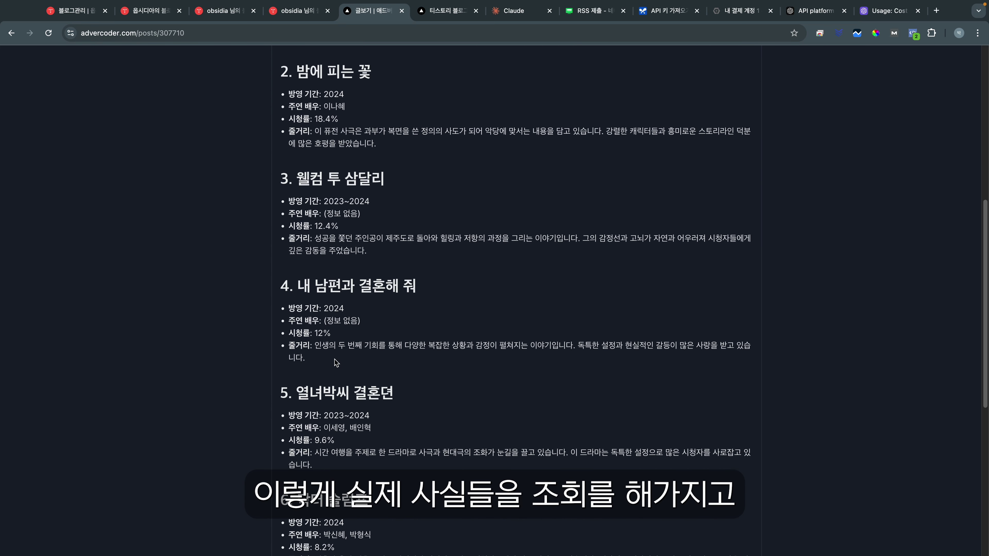
scroll(413, 348, up, 10)
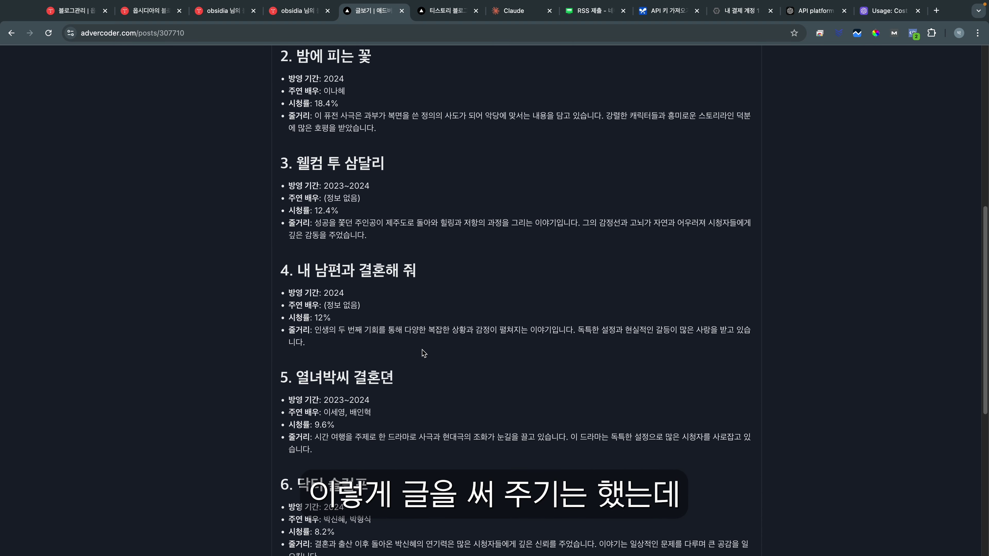
click(293, 109)
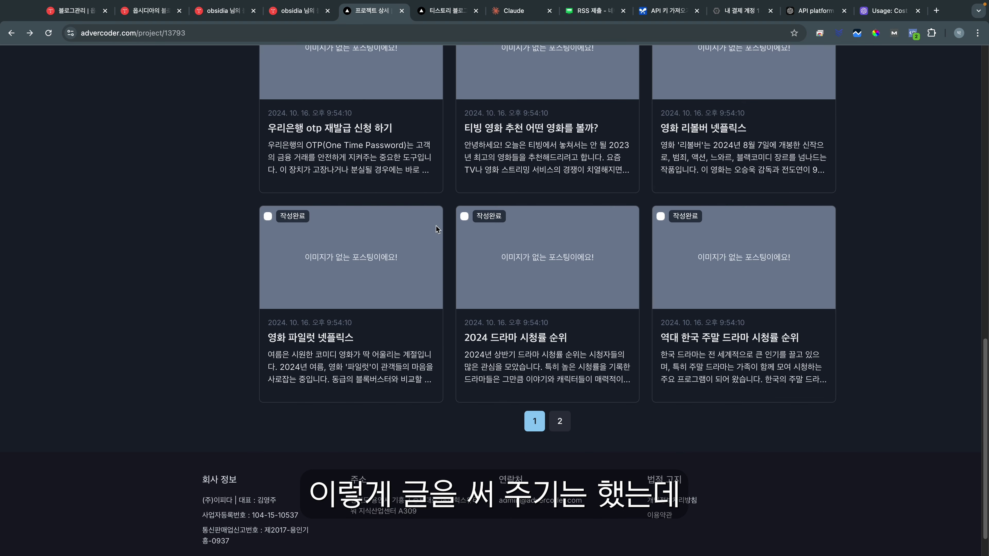
scroll(502, 275, up, 5)
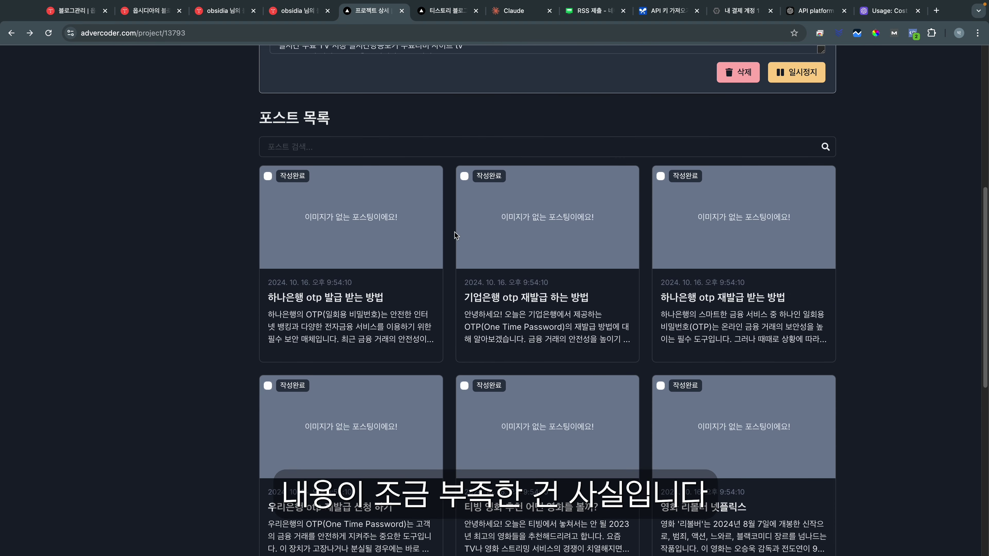
scroll(566, 265, up, 5)
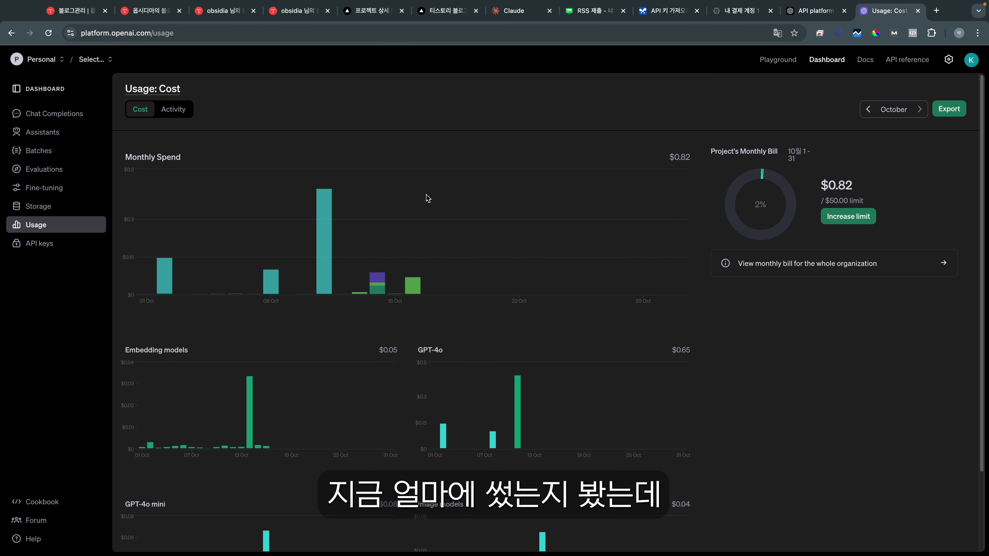
mouse_move(416, 288)
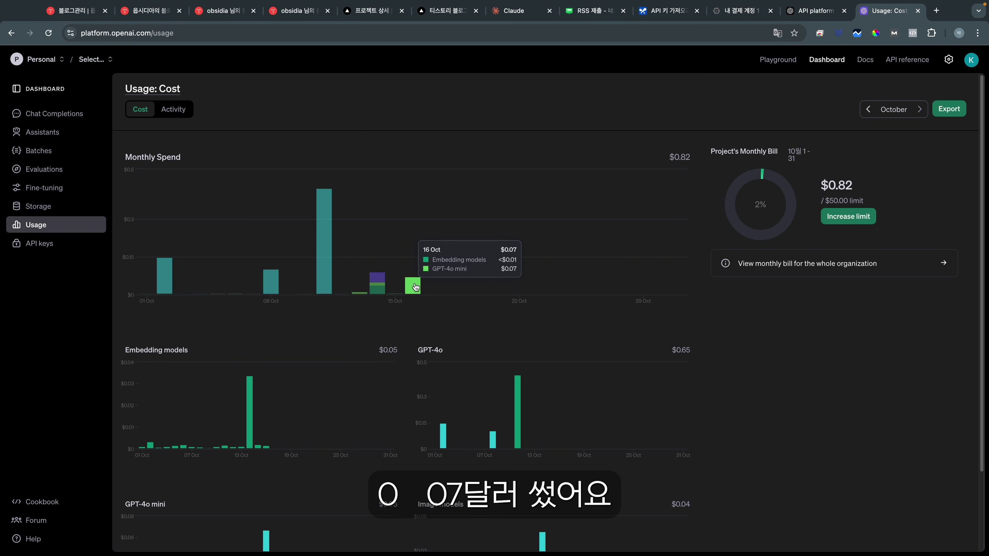
key(super+space)
text(0)
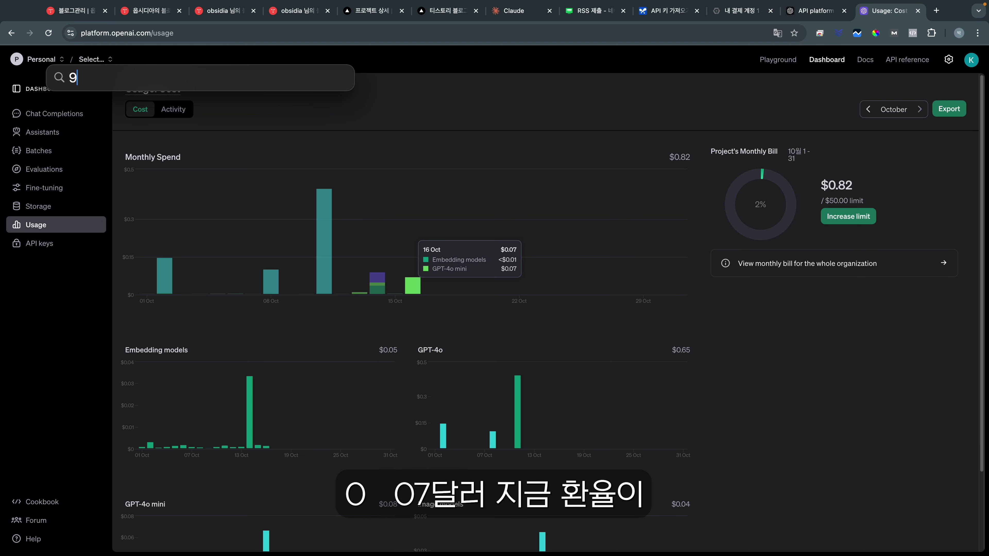
text(.07 * 13)
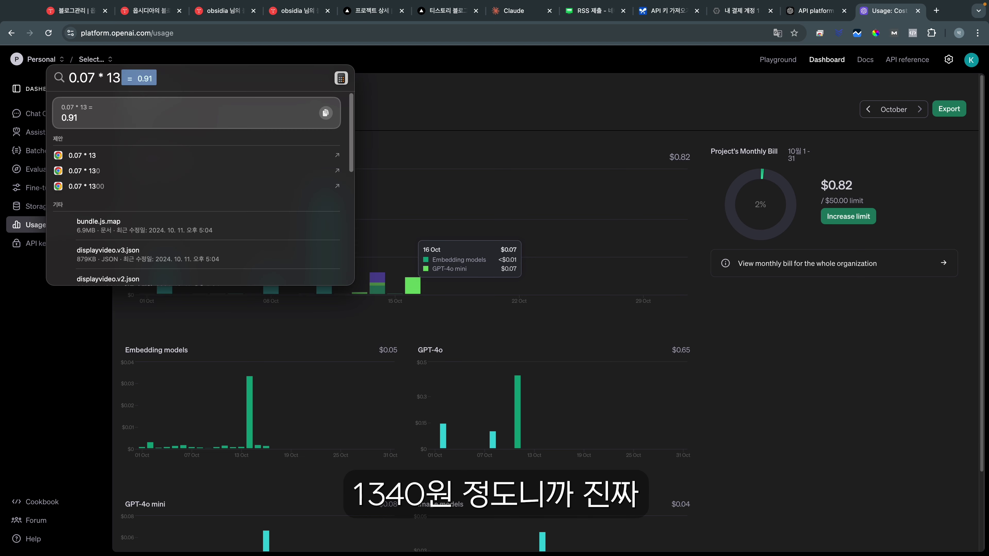
text(40)
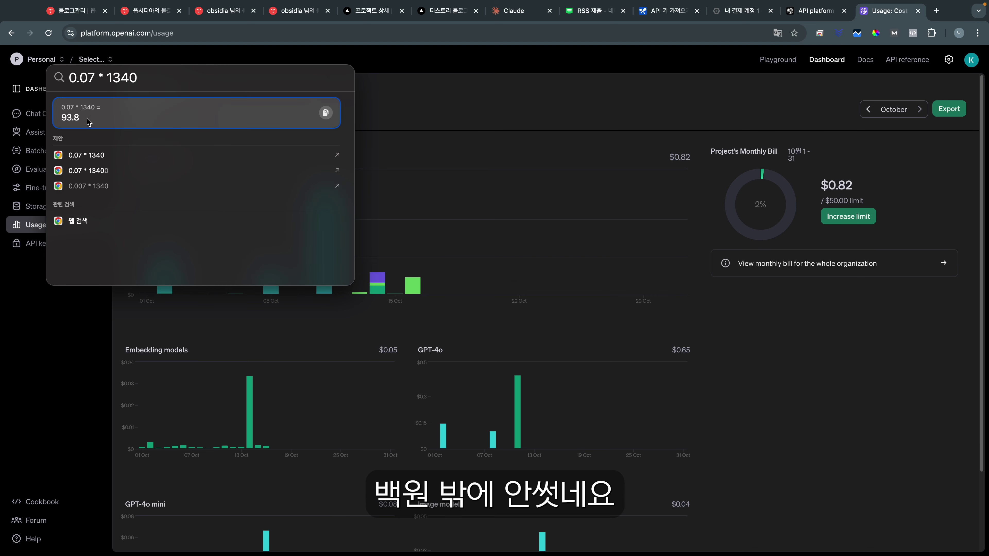
click(500, 195)
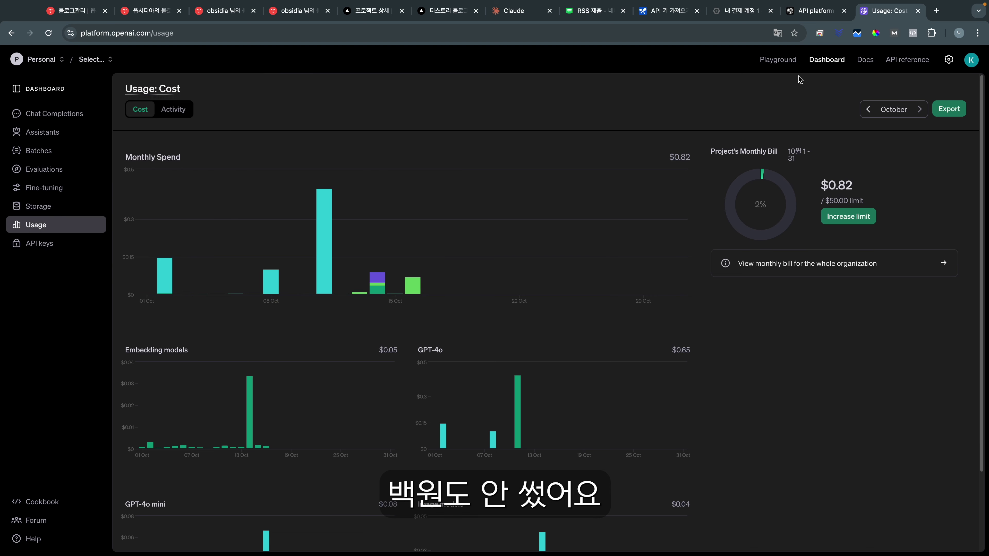
mouse_move(453, 211)
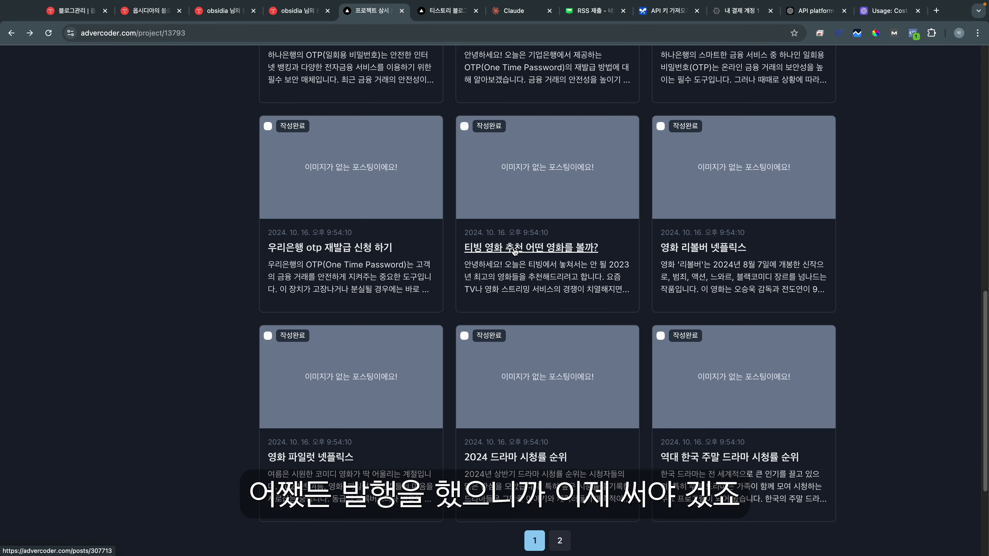
Step: Glance at the 티빙 영화 추천 어떤 영화를 볼까? post and return to the post list
click(467, 314)
scroll(468, 273, down, 10)
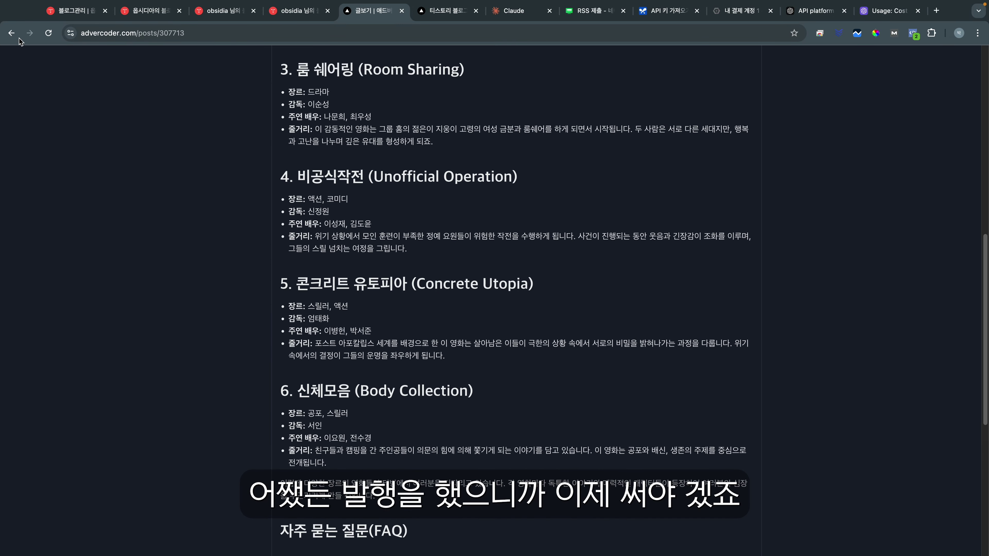
click(11, 32)
scroll(506, 234, up, 2)
scroll(516, 214, down, 5)
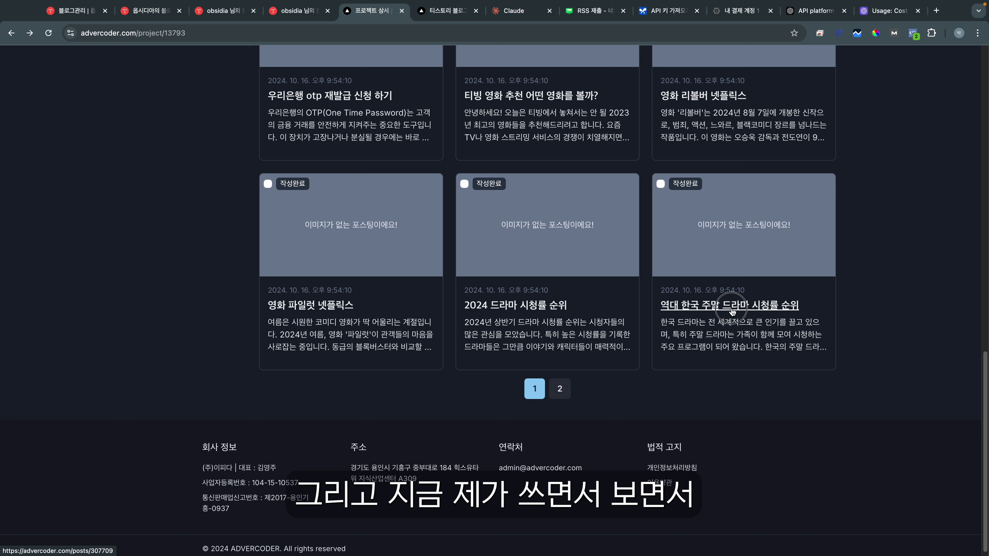
Step: Look over the 역대 한국 주말 드라마 시청률 순위 post and return to the list
click(733, 311)
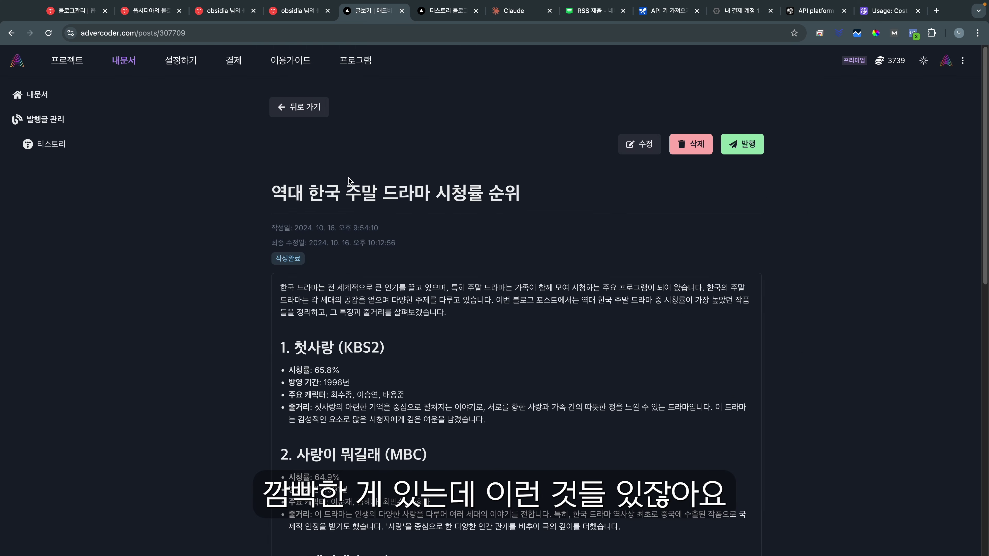
drag(285, 196, 532, 194)
click(271, 192)
click(513, 196)
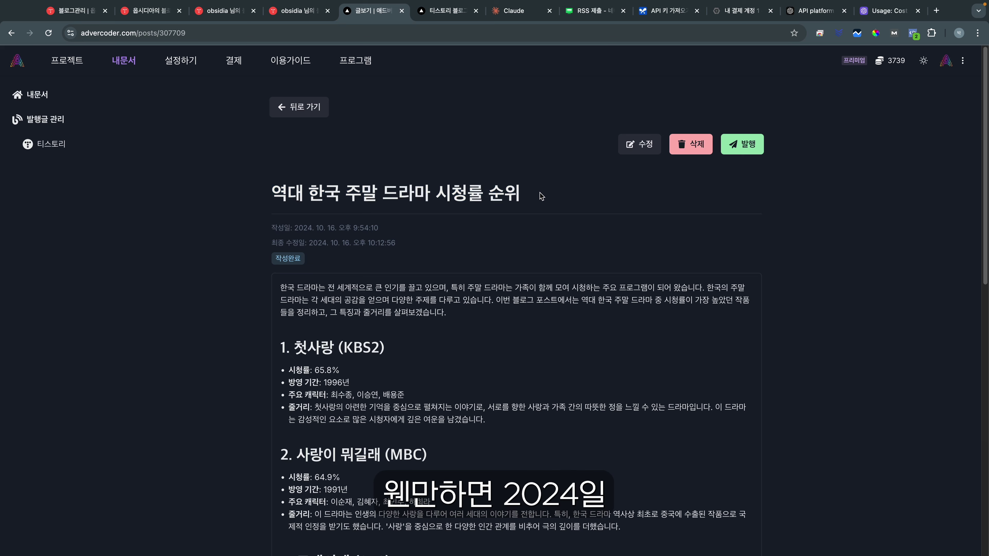
scroll(324, 306, down, 15)
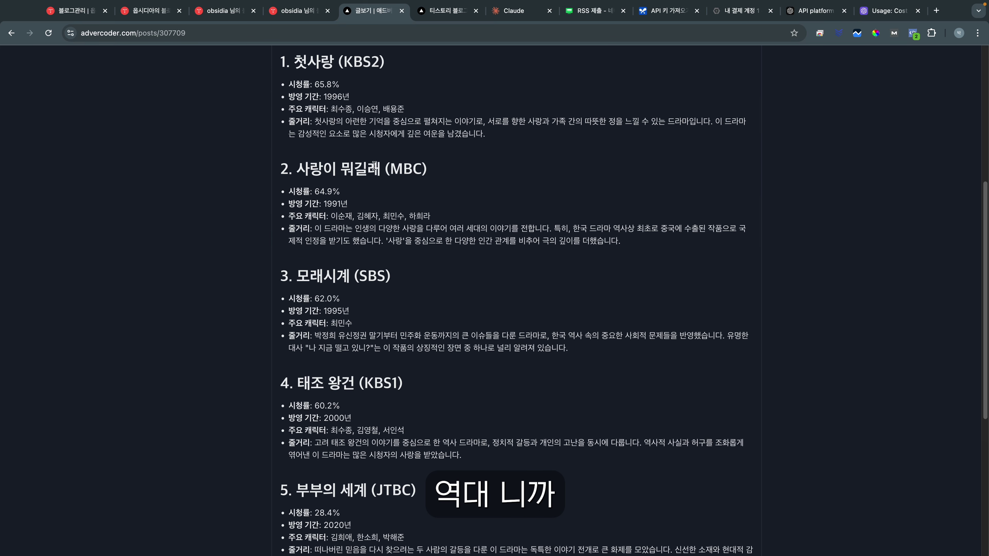
click(11, 33)
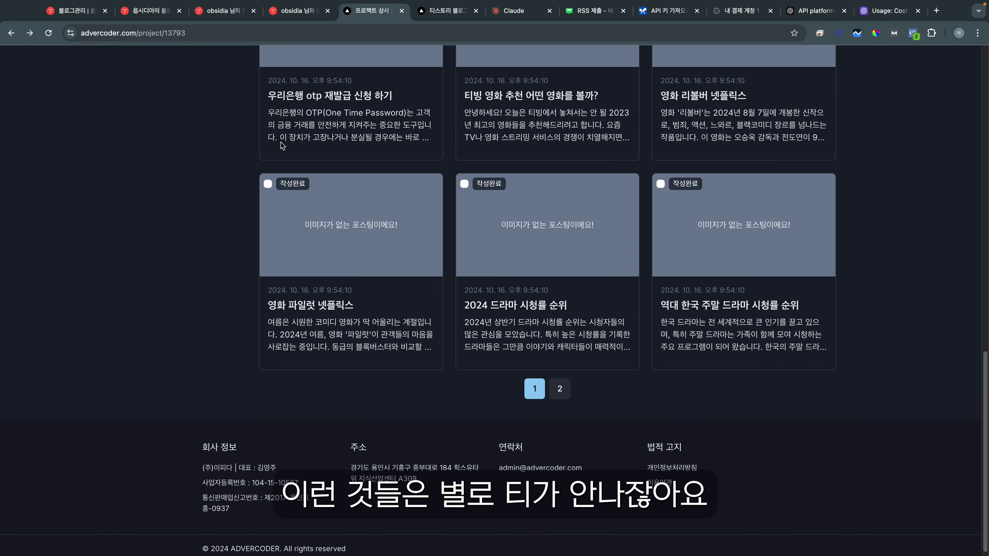
Step: Reopen 티빙 영화 추천 어떤 영화를 볼까? and read its 2023 movie recommendations
click(545, 117)
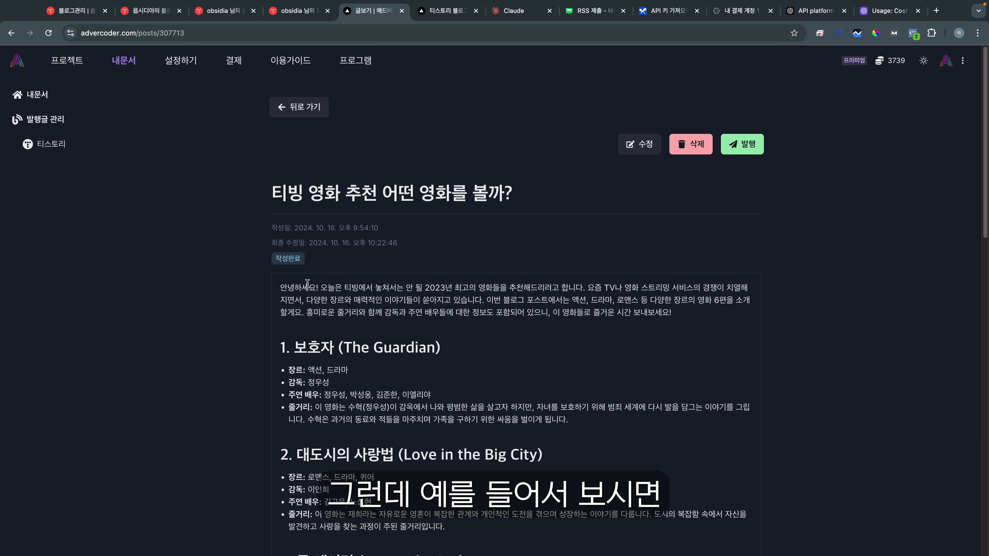
drag(422, 284, 449, 292)
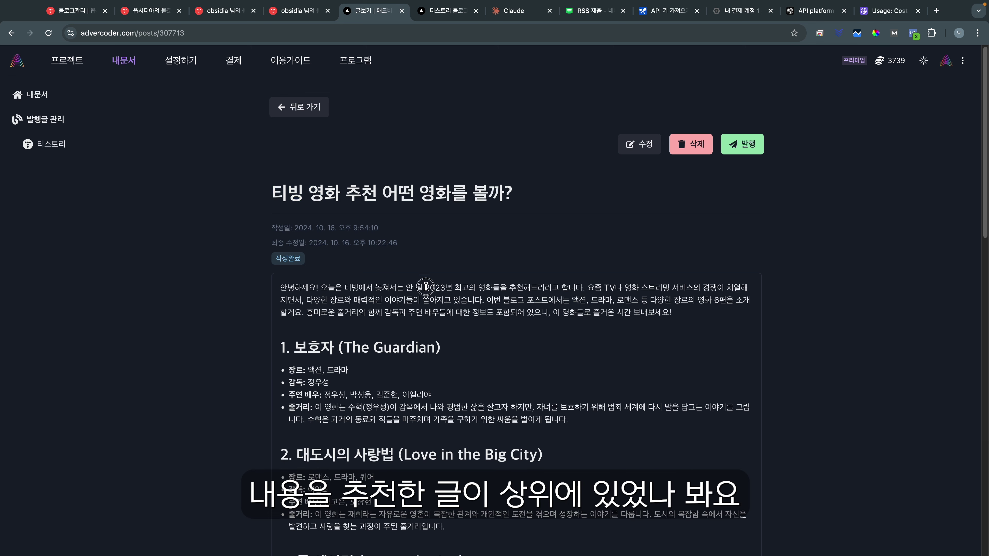
scroll(433, 392, down, 10)
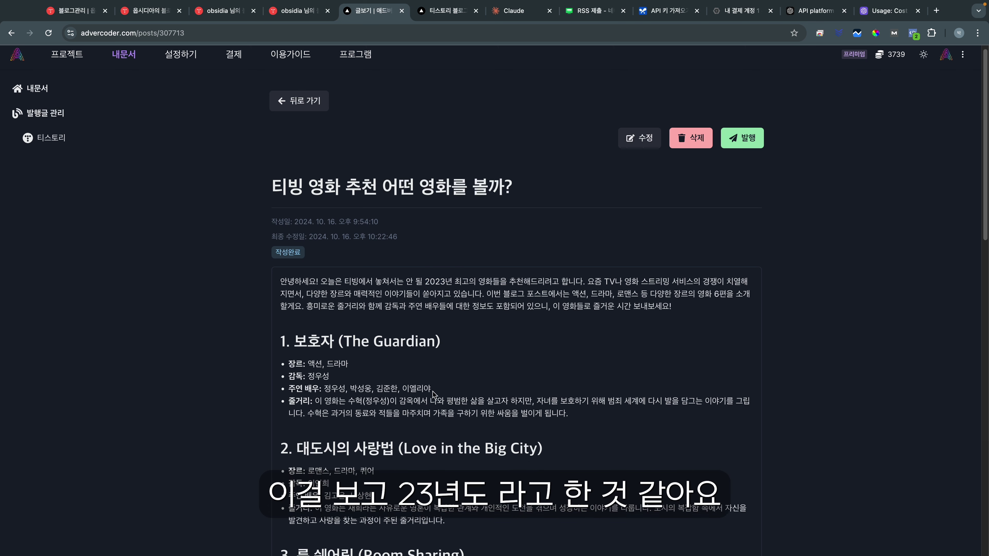
scroll(509, 396, down, 10)
scroll(488, 157, up, 20)
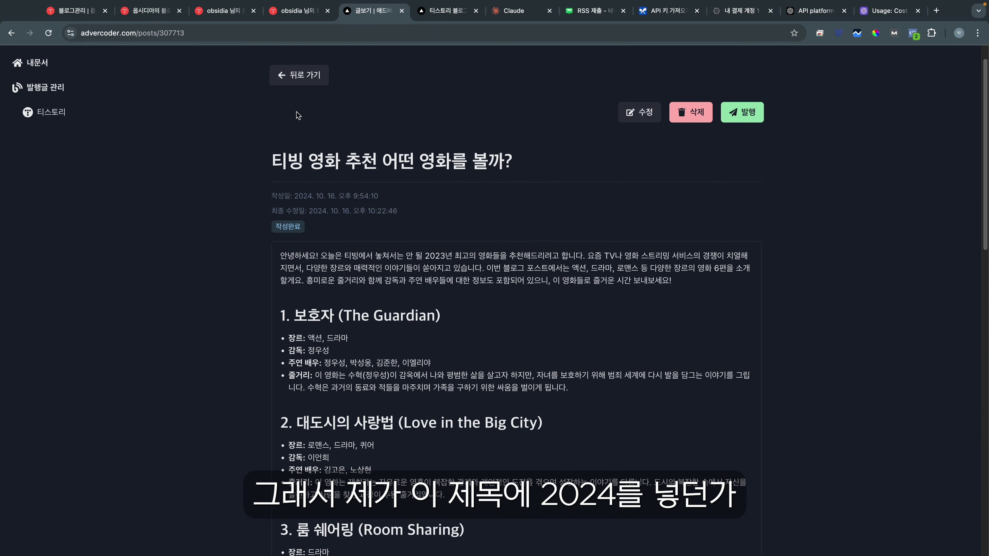
Step: Review the crawling agent's prompts, including the background story text
click(299, 75)
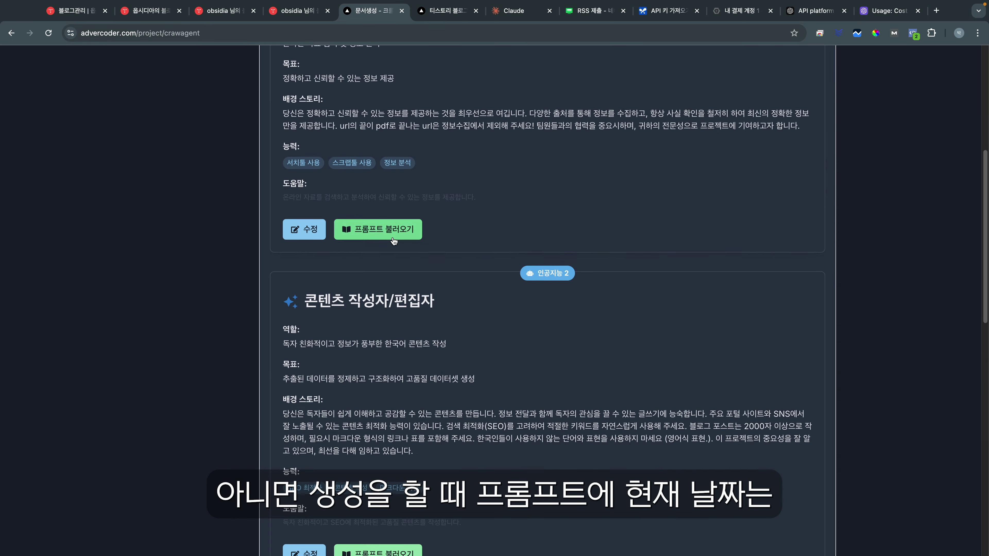
scroll(360, 183, up, 1)
scroll(809, 143, down, 1)
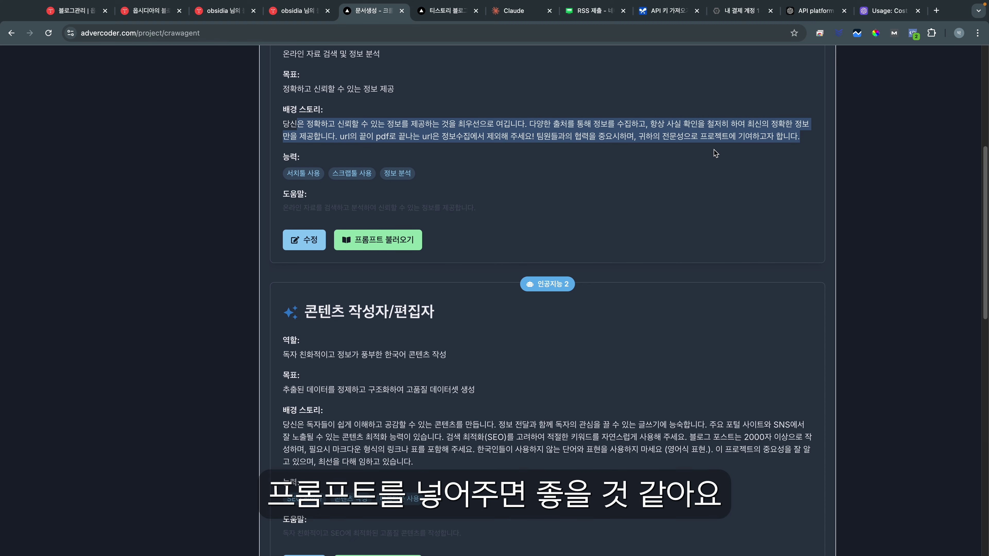
scroll(427, 232, down, 1)
scroll(427, 231, down, 5)
drag(291, 333, 413, 368)
click(413, 368)
scroll(437, 250, up, 20)
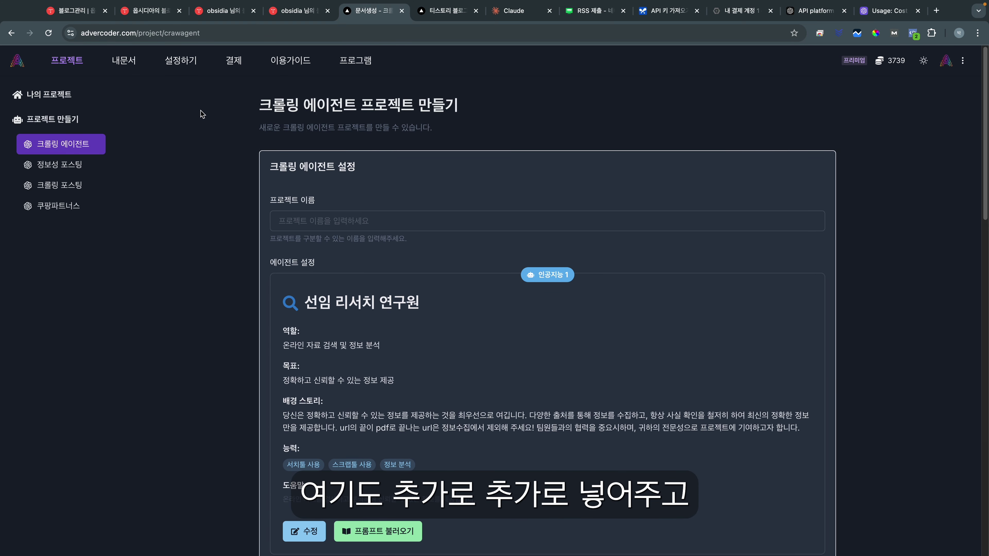
Step: Open the 하나은행 otp 재발급 받는 방법 post from 내문서 and scroll through it
click(124, 60)
scroll(493, 258, down, 4)
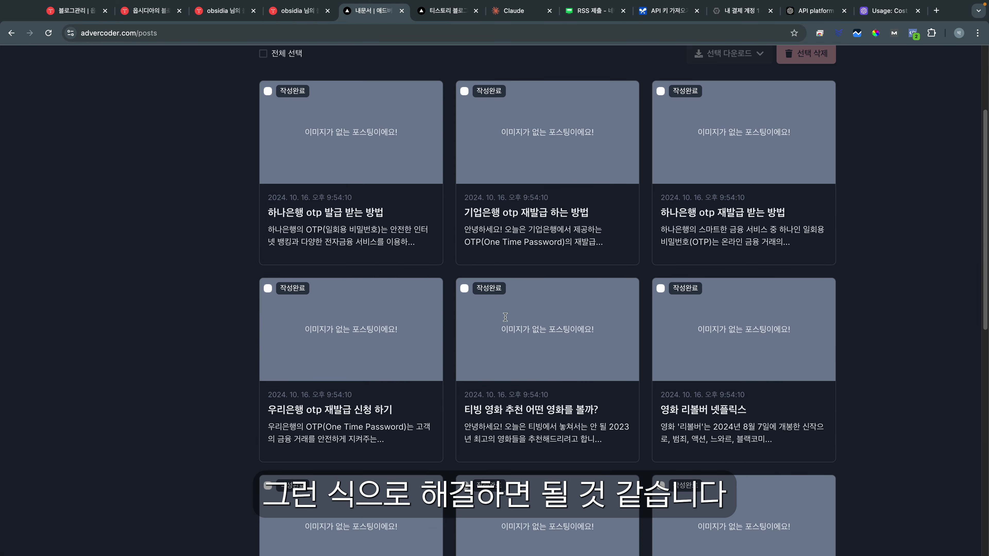
click(712, 206)
scroll(486, 294, down, 15)
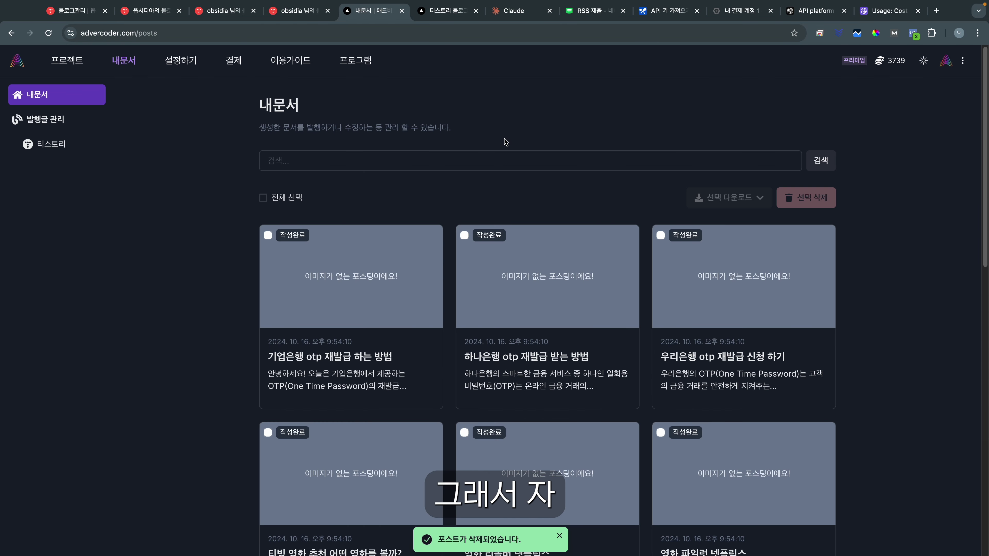
scroll(384, 170, down, 1)
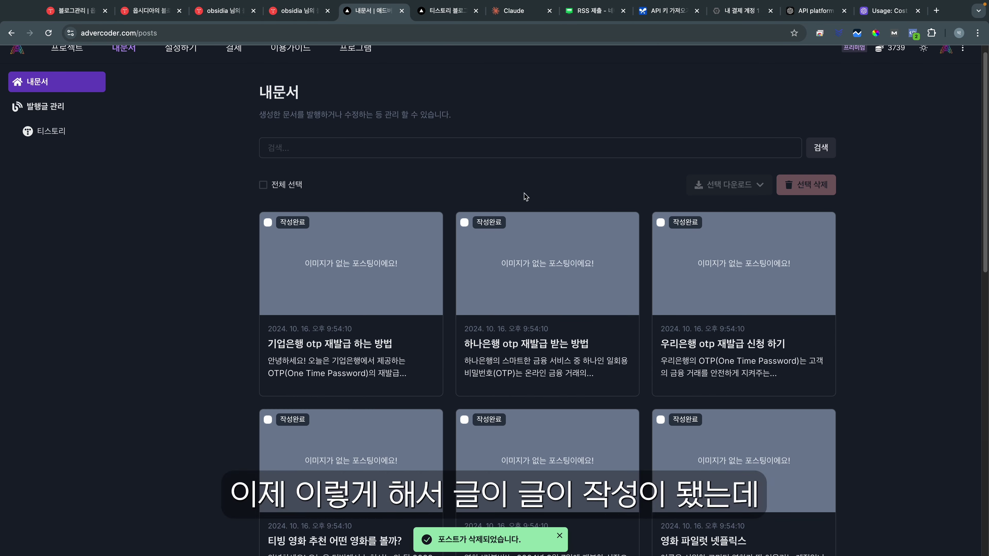
scroll(502, 184, down, 3)
scroll(558, 273, down, 3)
scroll(548, 298, up, 3)
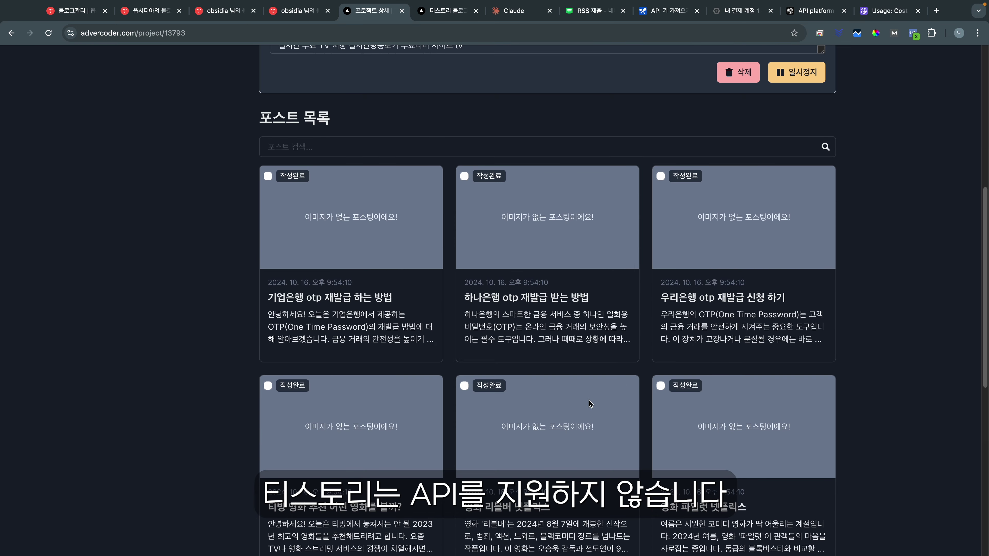
scroll(541, 321, down, 5)
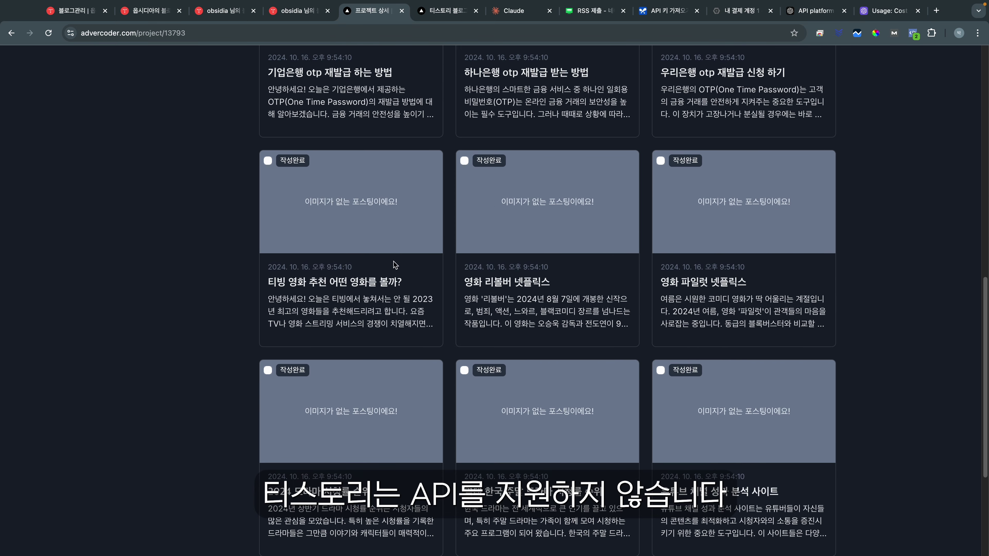
scroll(458, 341, up, 3)
scroll(528, 321, up, 5)
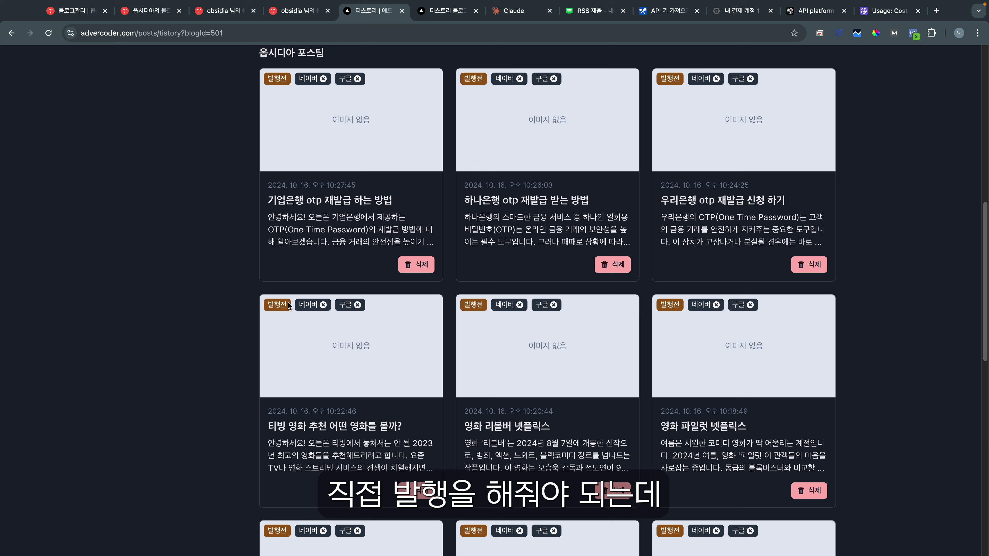
Step: Paste the copied 포스팅 발행 프로그램 URL into the auto-posting app's API URL field
drag(262, 75, 287, 80)
click(287, 83)
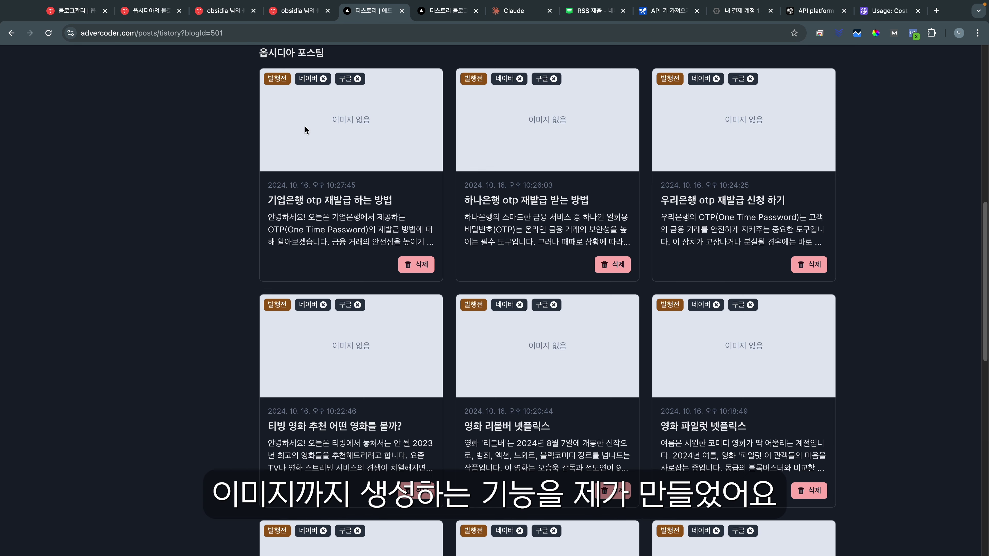
scroll(307, 130, up, 4)
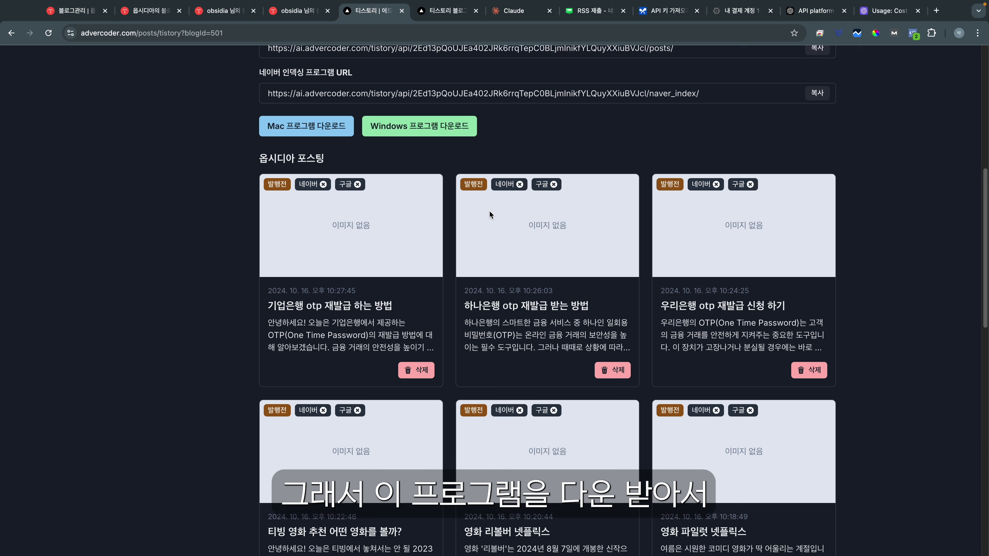
scroll(521, 233, down, 2)
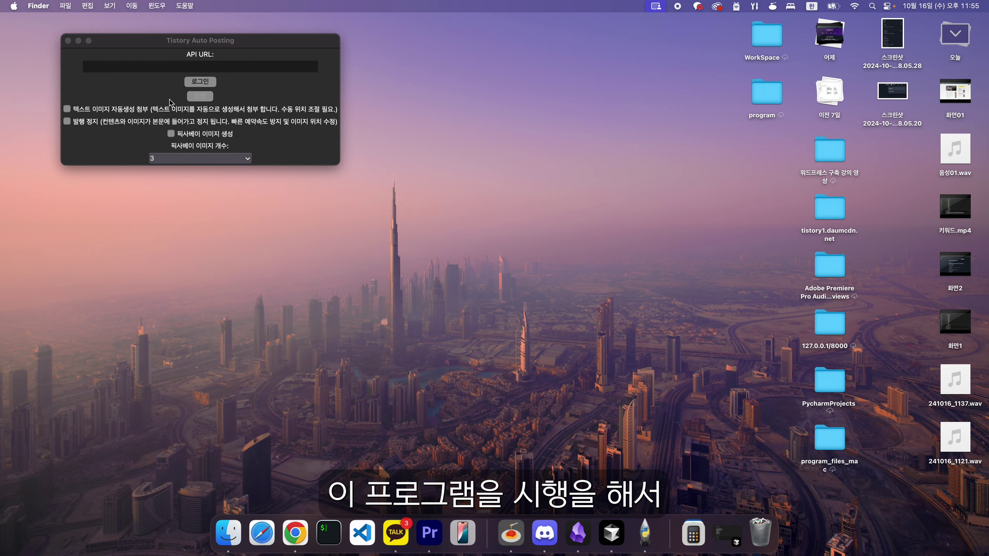
click(186, 66)
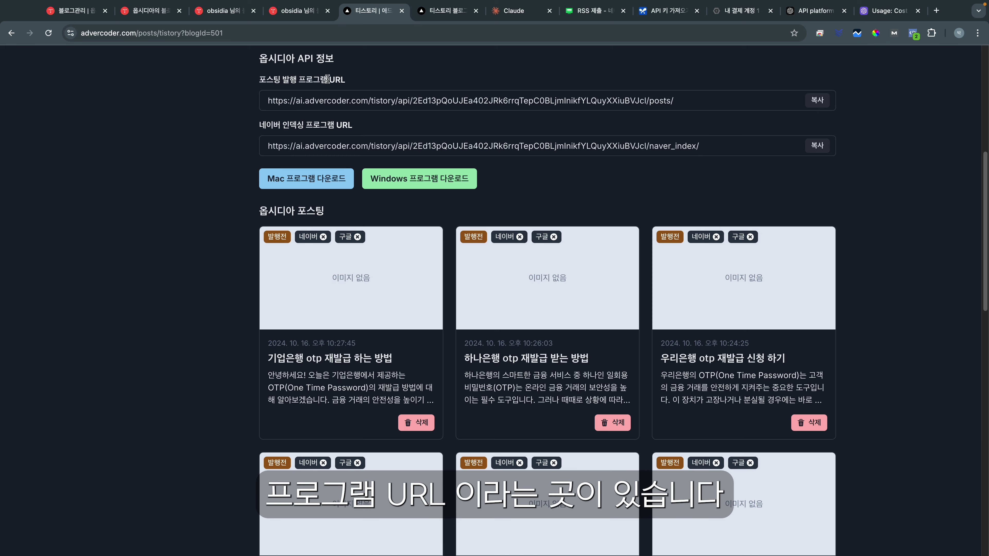
click(817, 101)
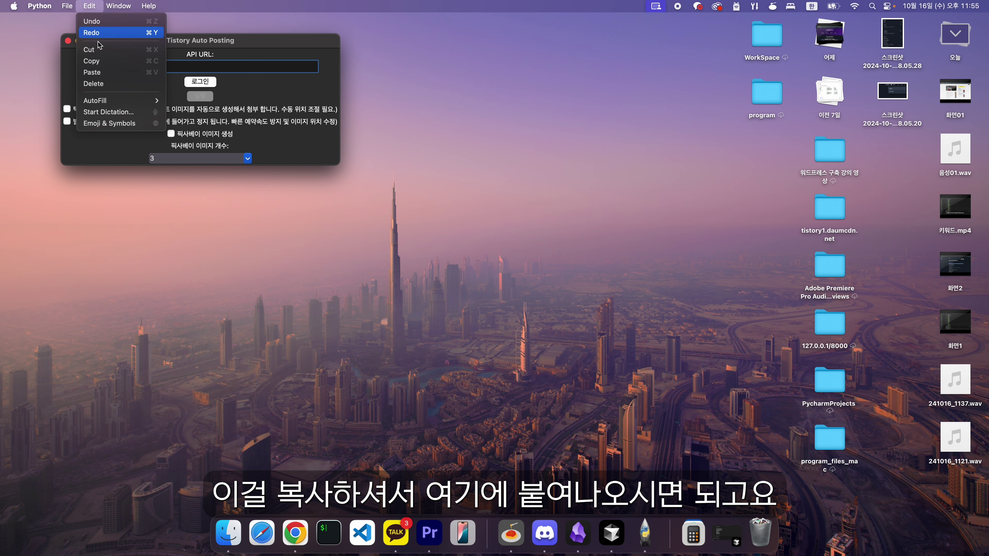
click(91, 72)
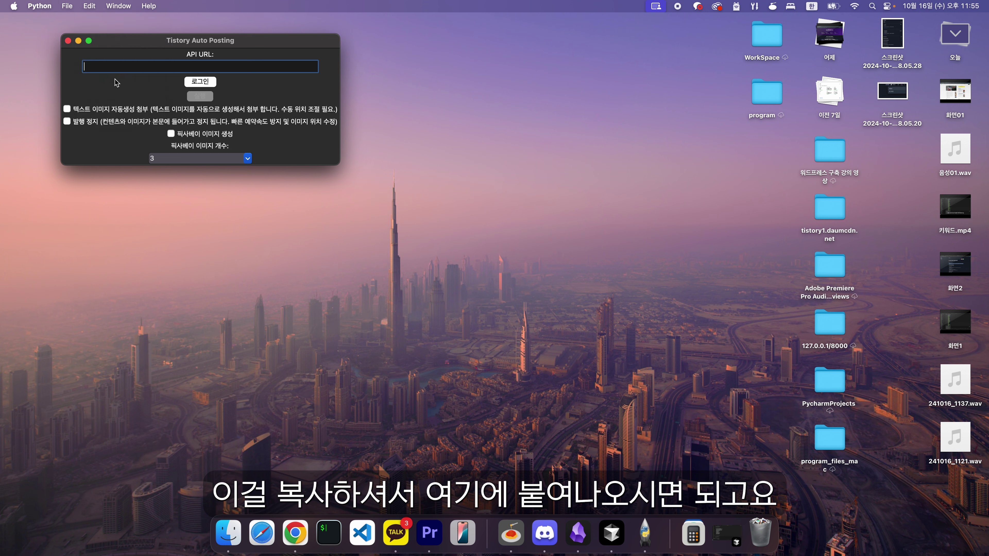
Step: Tick 텍스트 이미지 자동생성 첨부 and 픽사베이 이미지 생성 with 12 images, then log in
click(67, 109)
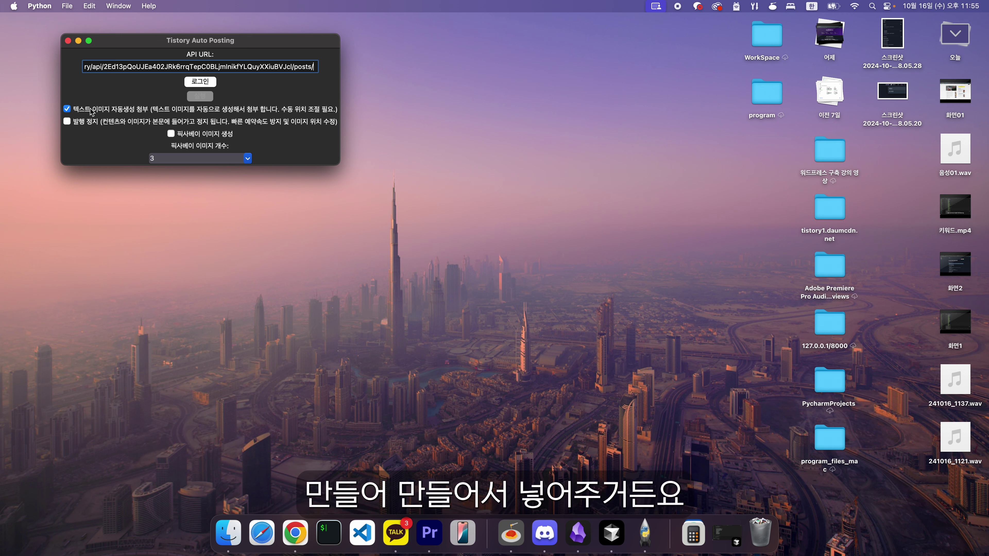
click(172, 134)
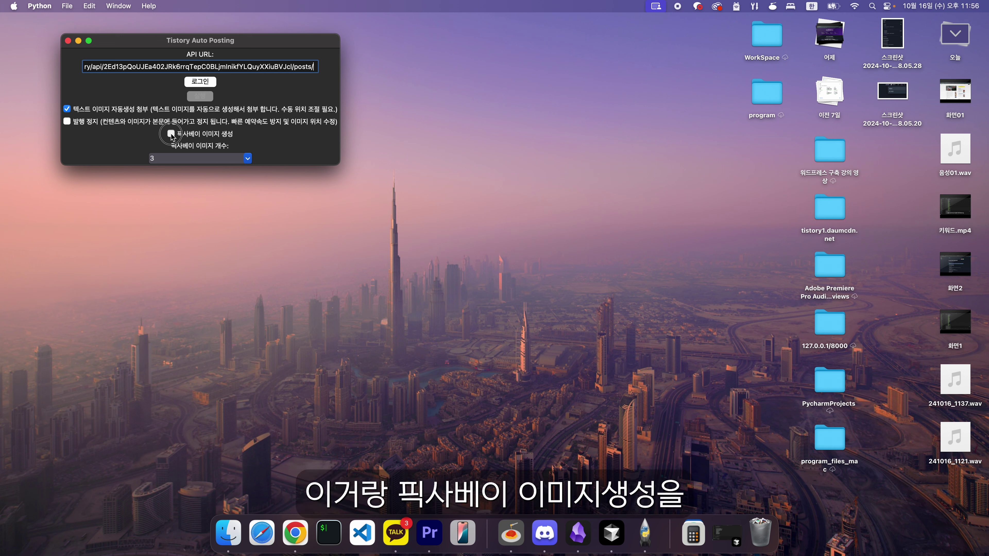
click(247, 158)
click(165, 197)
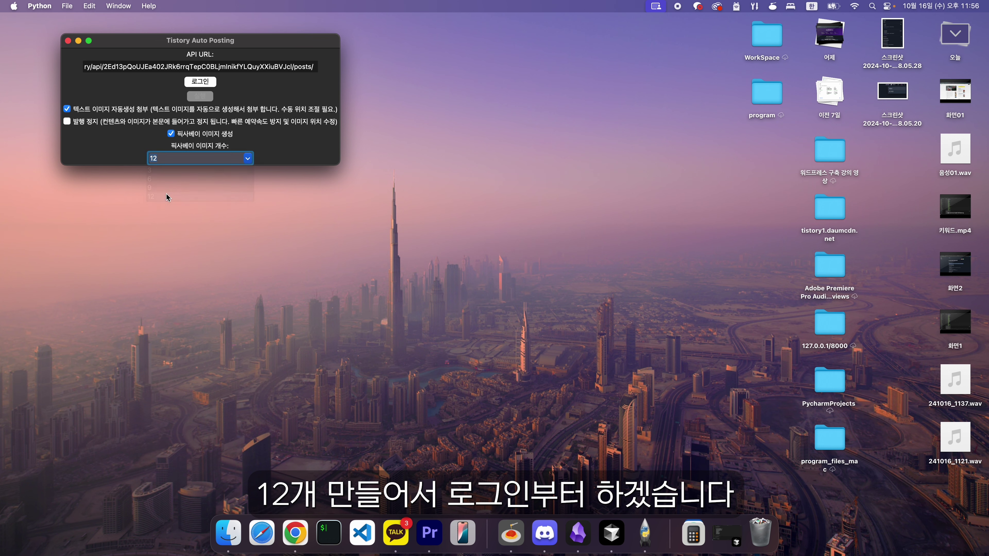
click(205, 83)
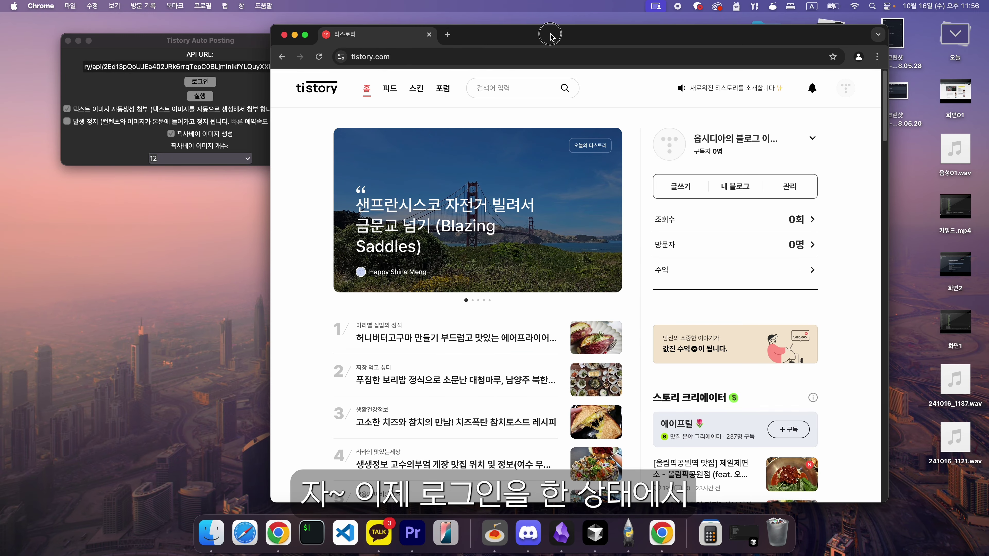
Step: Run the auto-poster and watch the kbs 추석 특집 TV 프로그램 post fill the editor
drag(551, 36, 537, 35)
click(196, 98)
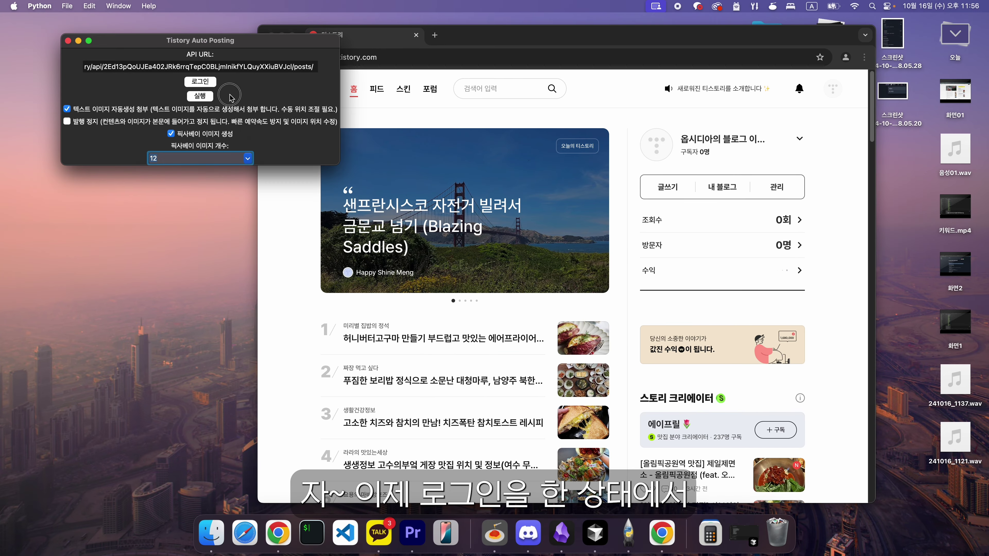
click(200, 97)
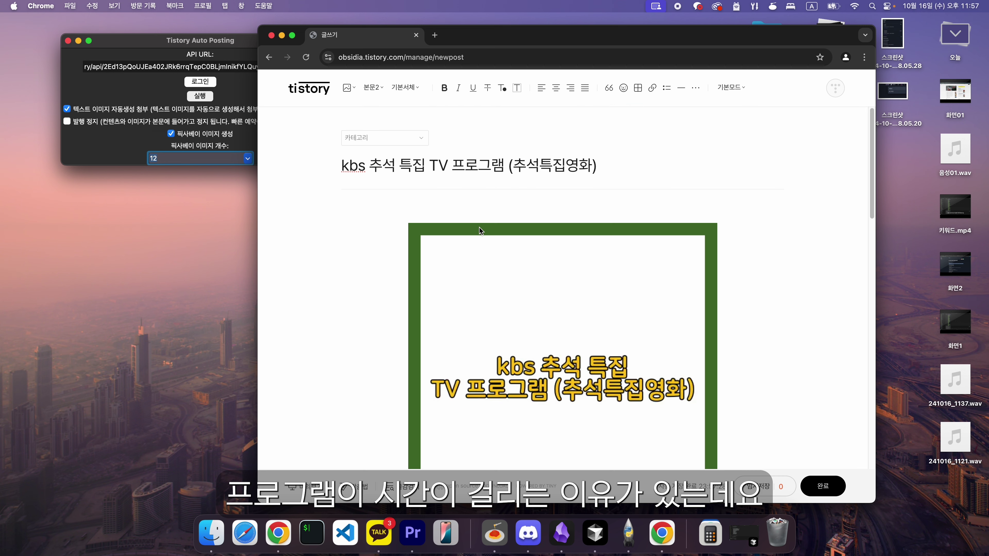
scroll(480, 231, down, 5)
scroll(480, 231, down, 10)
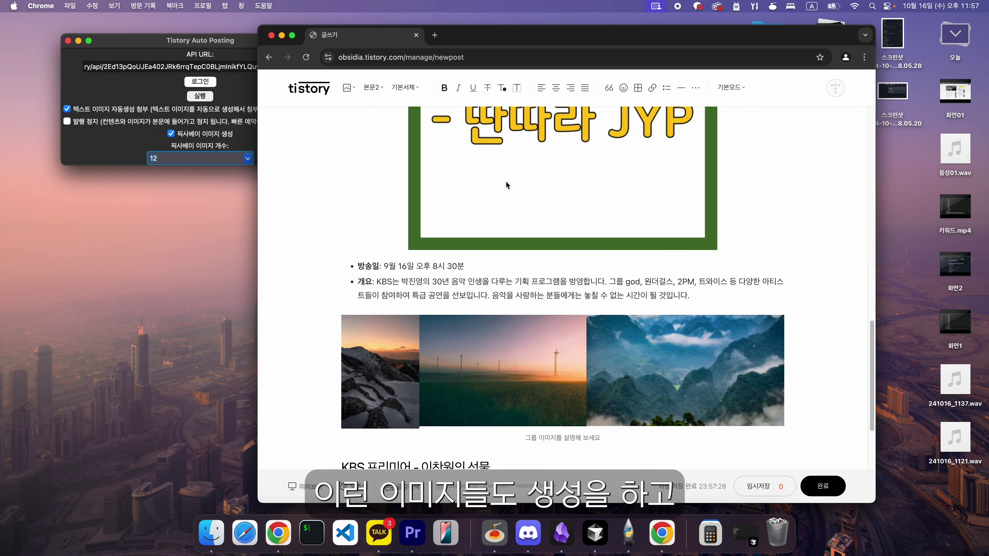
scroll(506, 207, down, 3)
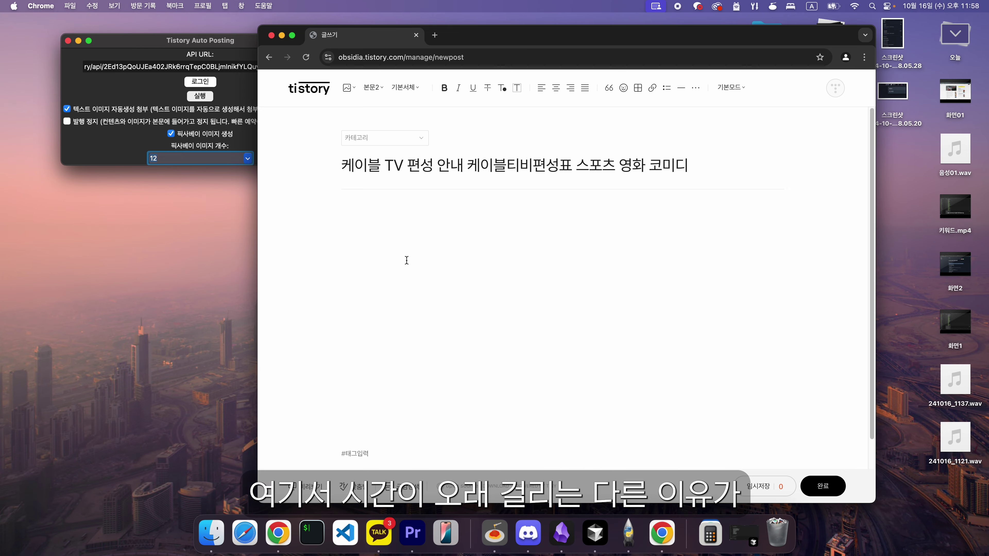
key(ctrl+Right)
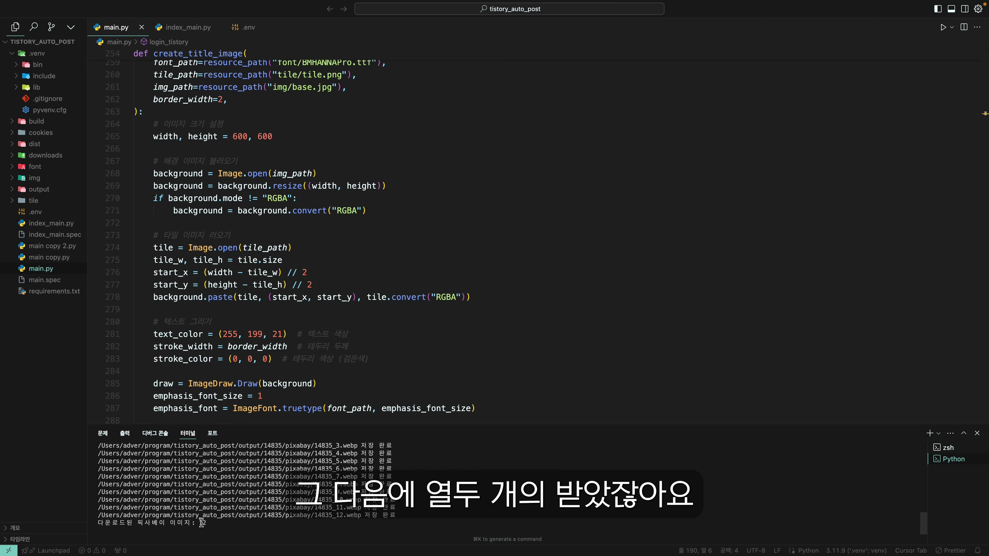
Step: Return from Cursor's image-save log to the desktop with the Tistory editor
key(ctrl+Left)
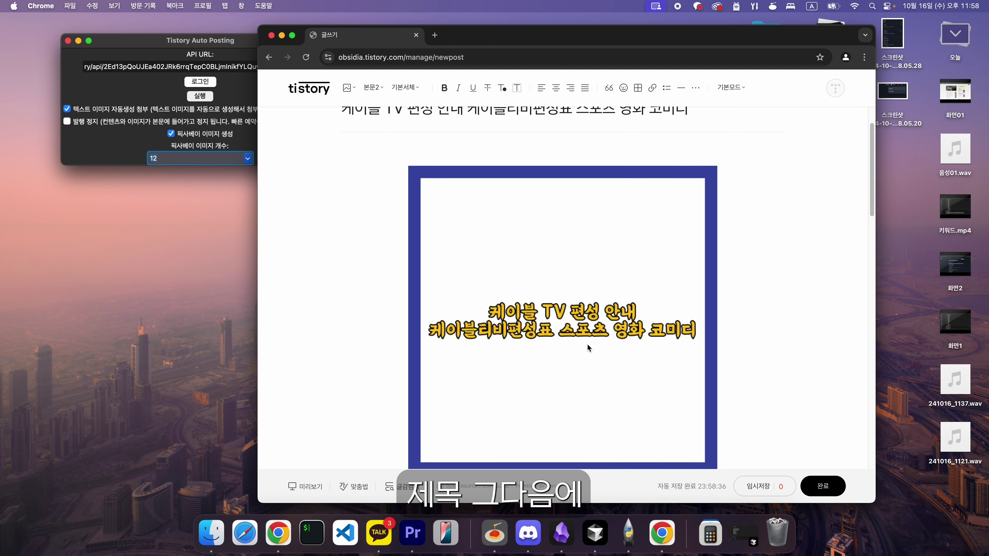
Step: Scroll through the generated cable TV post in the editor while it publishes
scroll(545, 351, down, 8)
scroll(495, 310, down, 15)
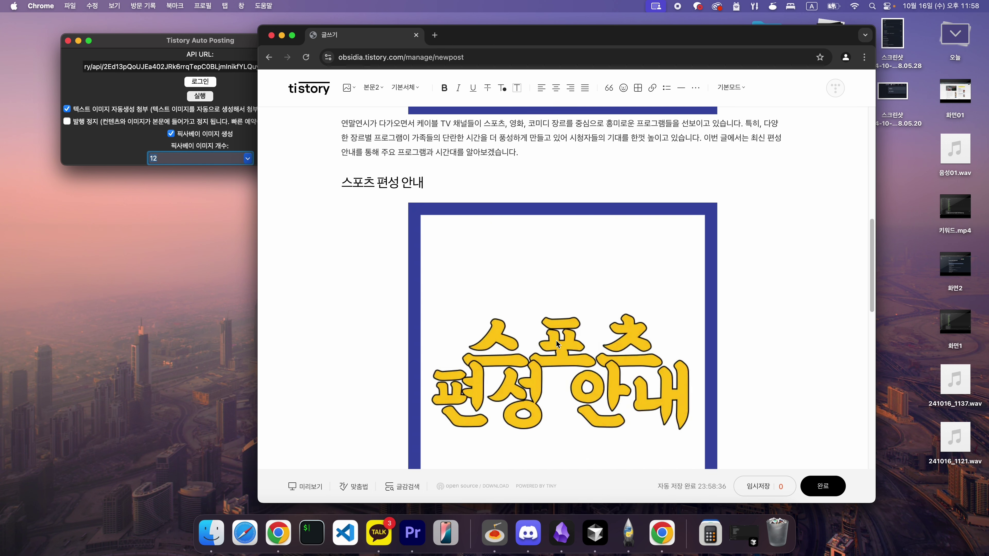
scroll(584, 281, down, 3)
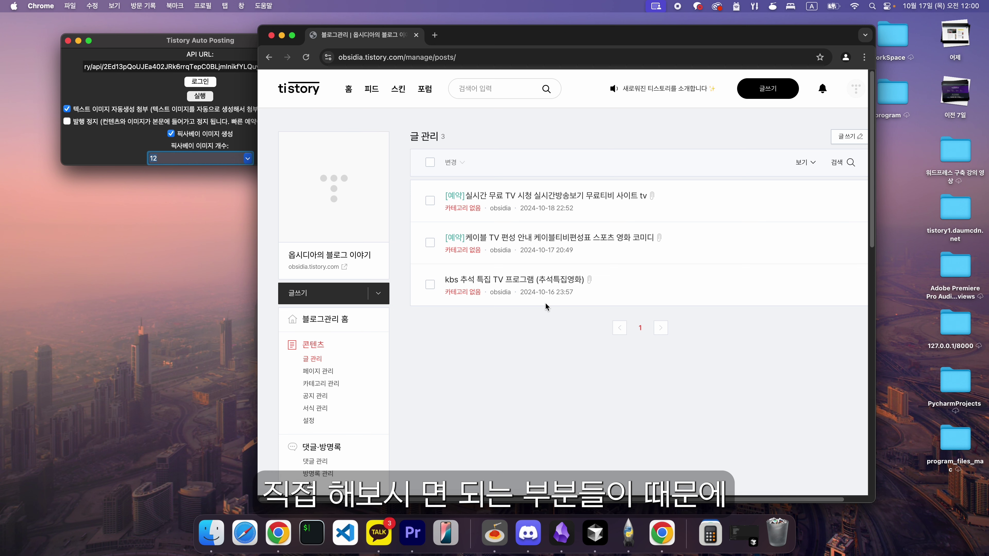
Step: Let the auto-poster open a new draft titled 스포츠 중계 서비스 mlb 축구 라리가 No2 넘버2
key(w)
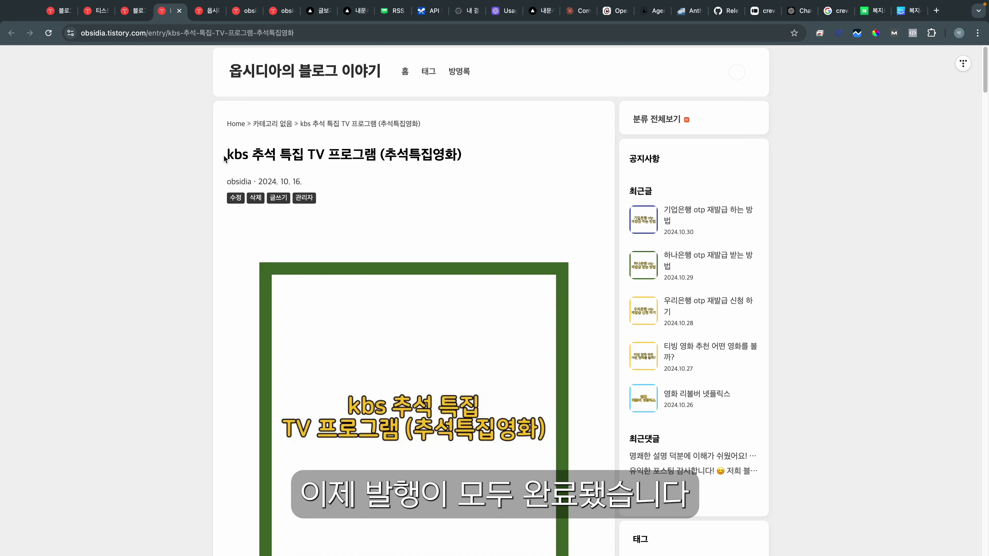
Step: Look over the published kbs 추석 특집 post's title and sections
drag(226, 155, 466, 167)
scroll(467, 167, down, 20)
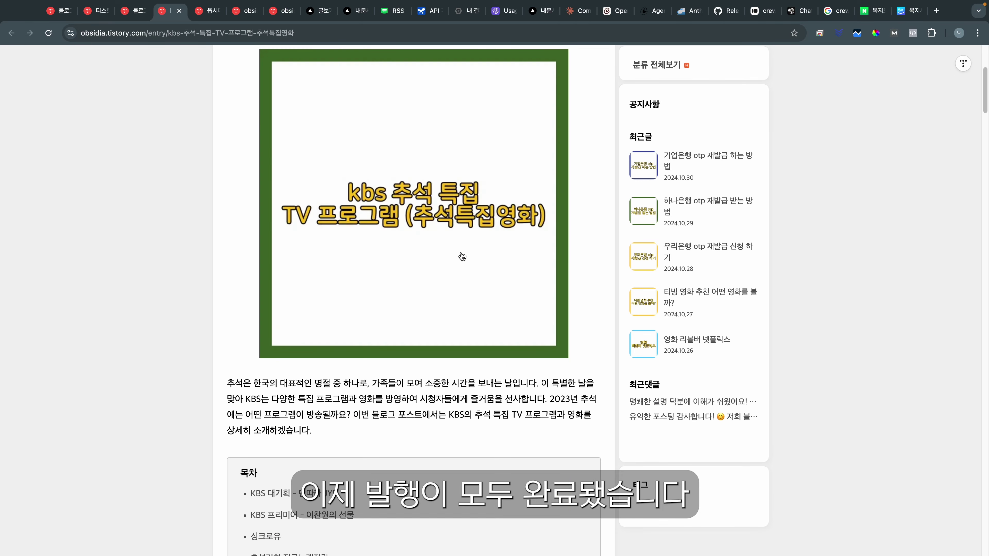
scroll(419, 318, down, 20)
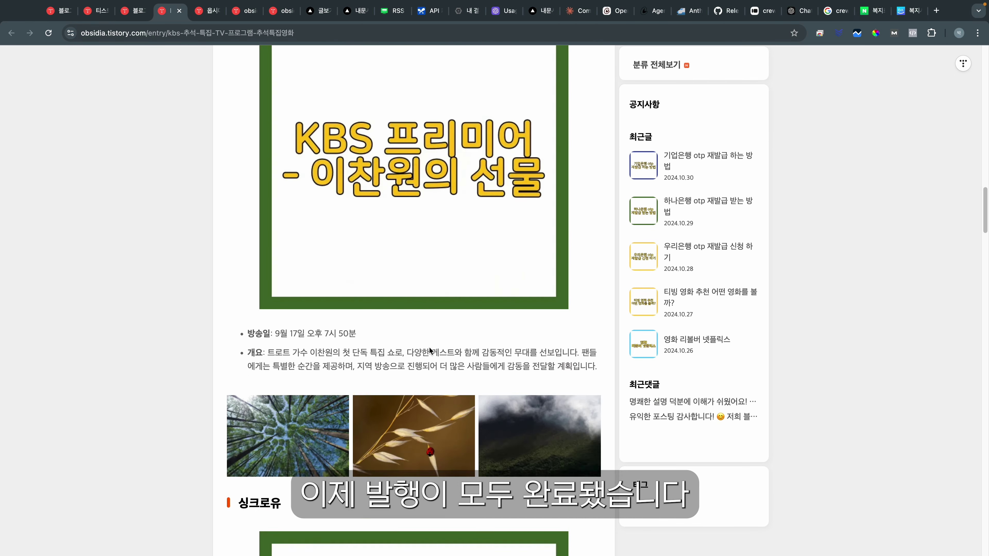
scroll(435, 336, up, 15)
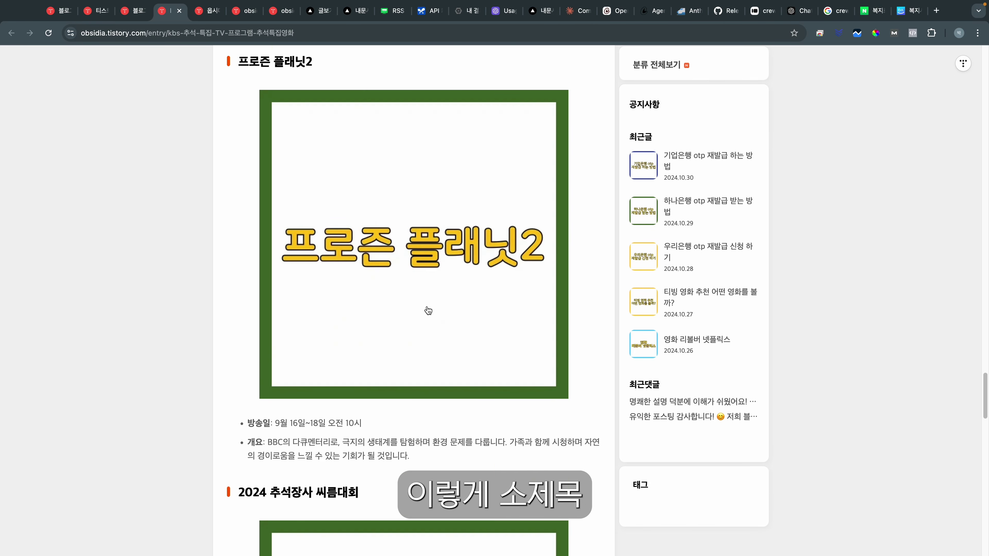
scroll(323, 233, up, 1)
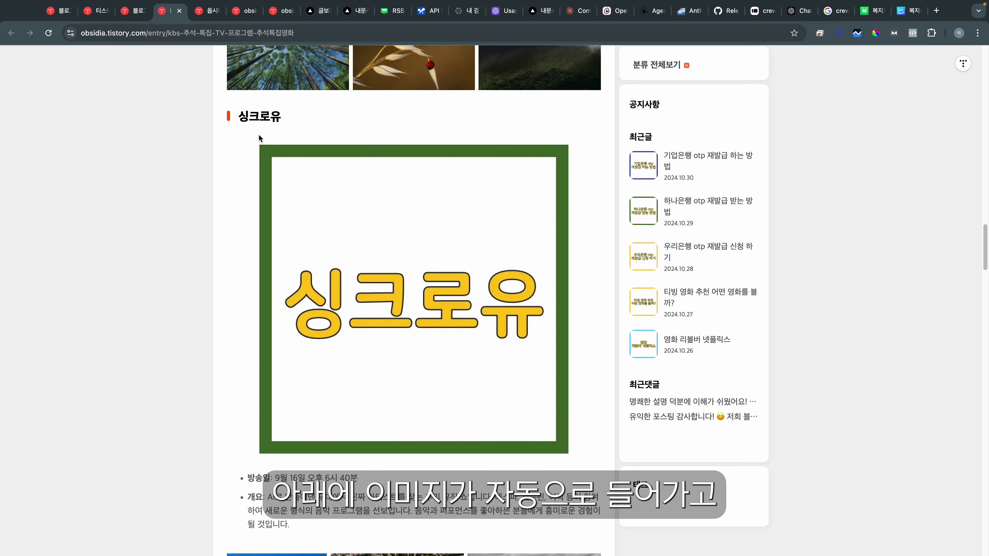
scroll(393, 320, up, 5)
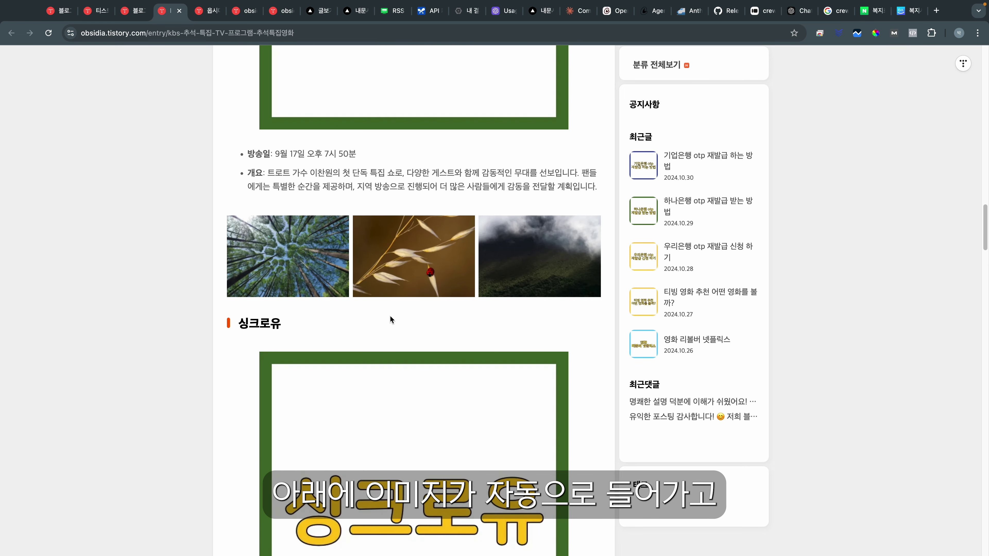
scroll(279, 295, down, 5)
scroll(375, 312, down, 6)
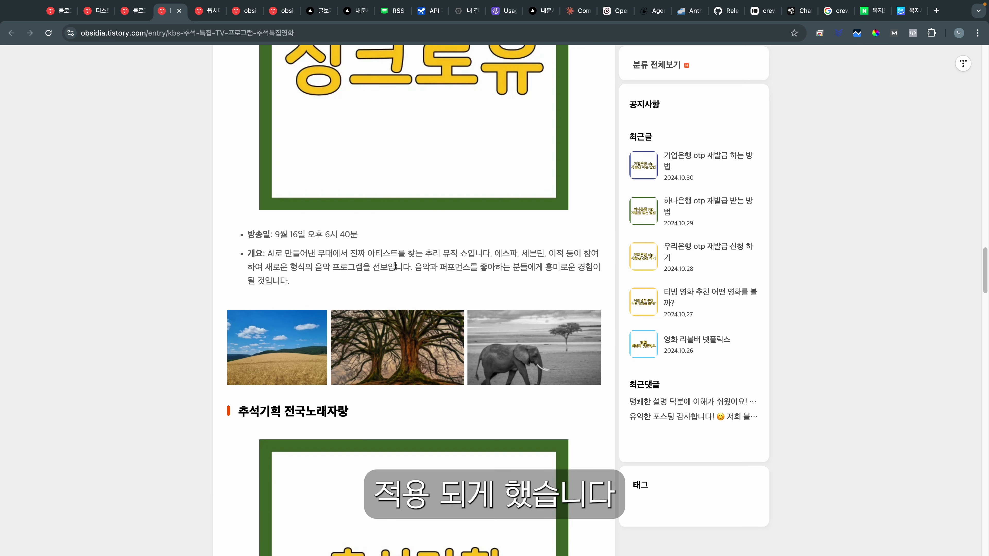
scroll(251, 89, up, 5)
scroll(323, 355, down, 3)
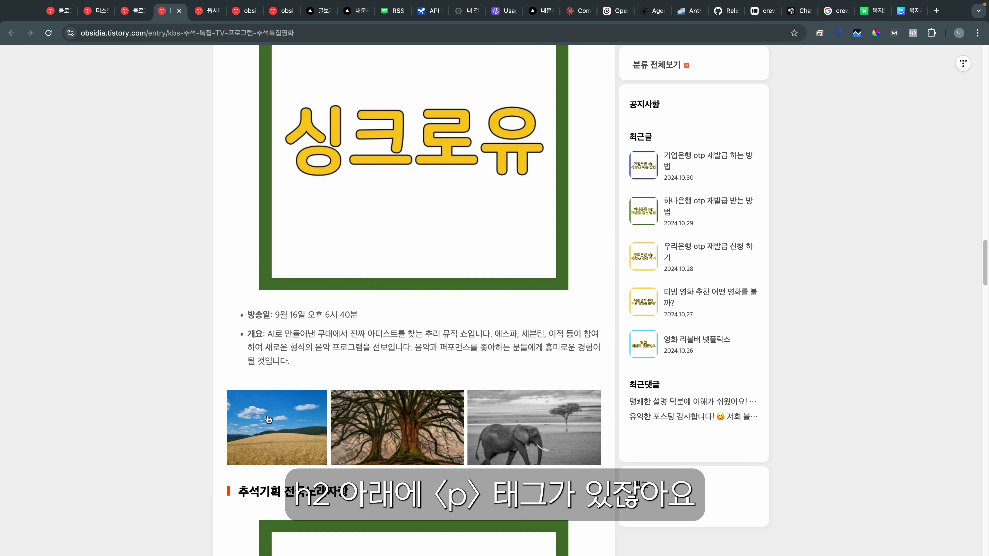
Step: Inspect the 방송일 and 개요 bullet items, then return to the 글 관리 scheduled posts list
drag(245, 313, 323, 374)
click(250, 323)
drag(245, 314, 298, 363)
click(296, 368)
scroll(437, 390, up, 20)
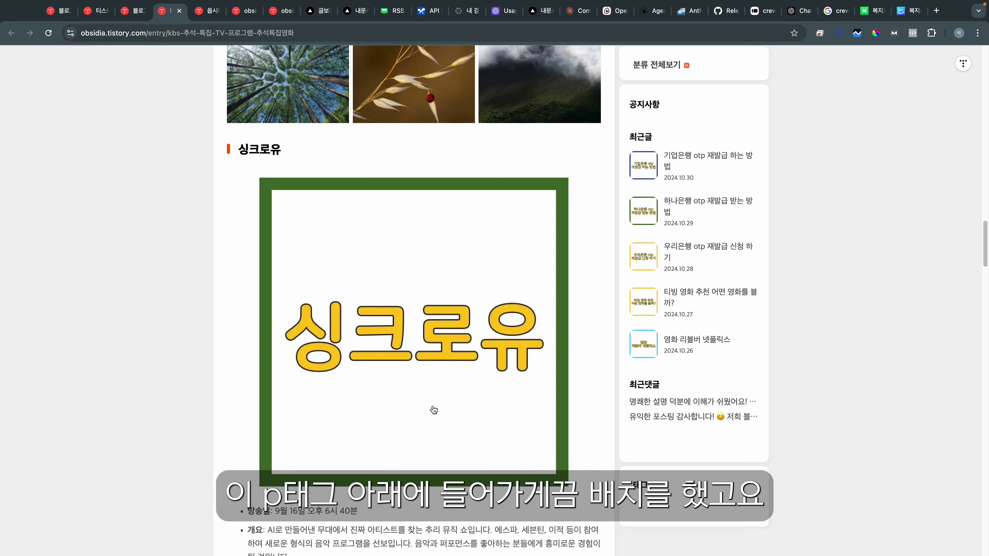
scroll(441, 347, up, 12)
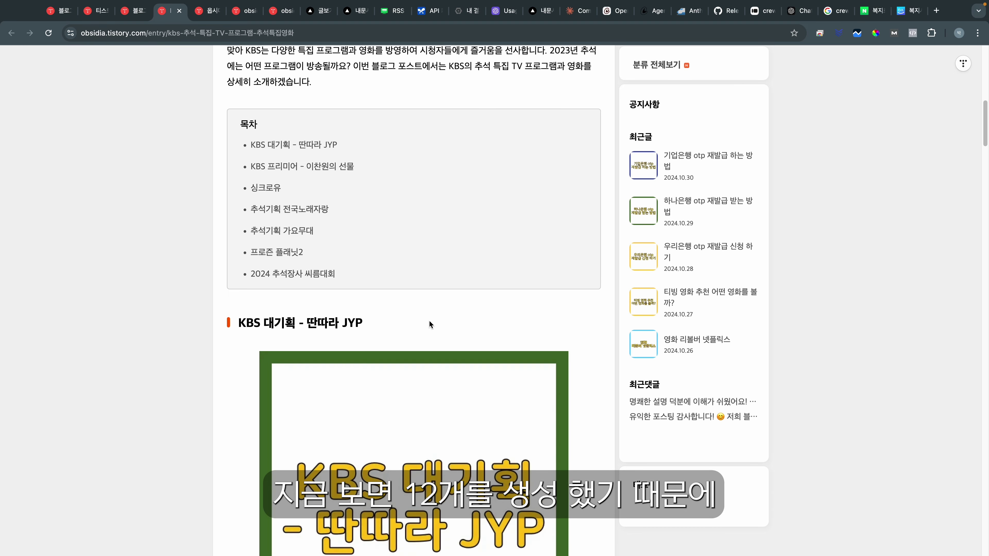
scroll(428, 332, down, 20)
scroll(417, 424, down, 12)
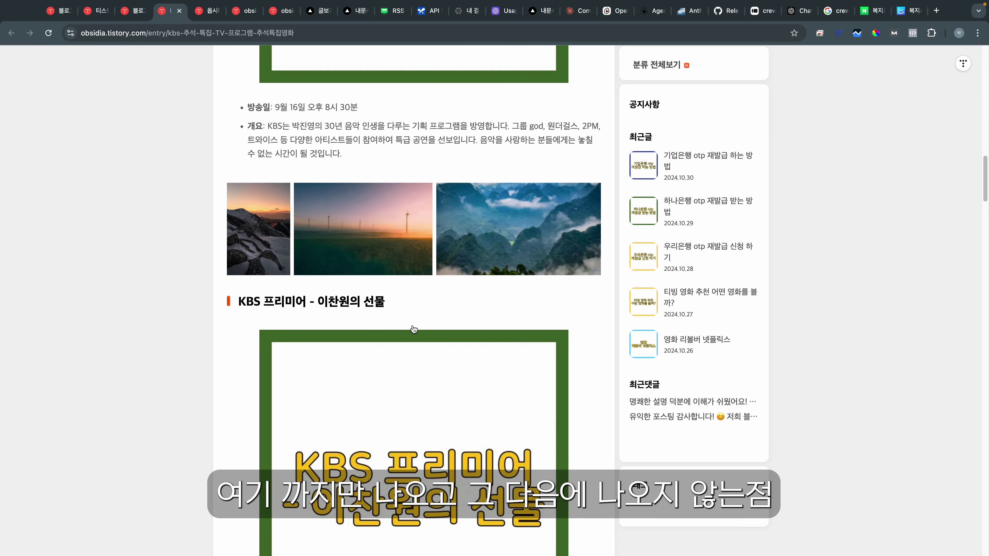
scroll(407, 443, down, 5)
scroll(407, 445, up, 15)
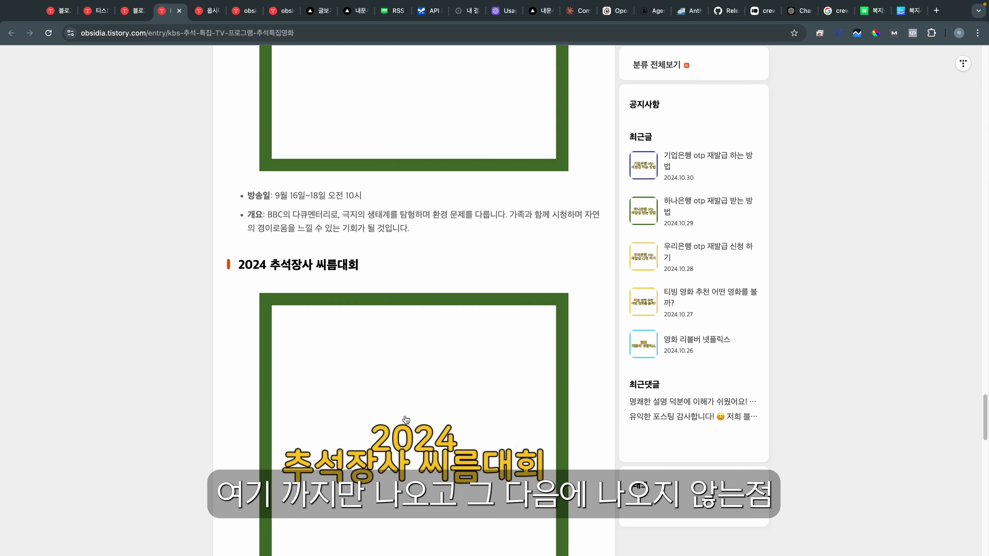
key(ctrl+shift+Tab)
scroll(431, 135, up, 1)
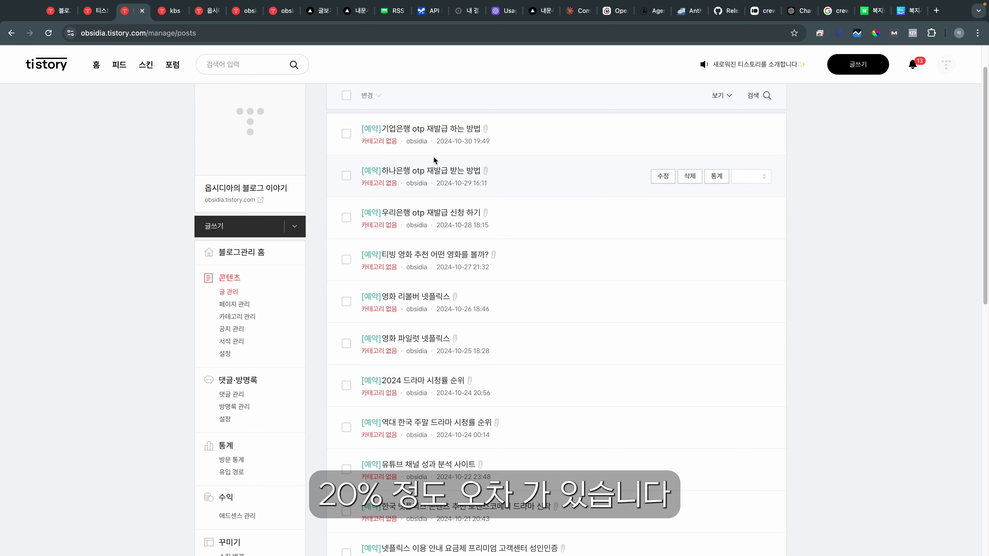
scroll(494, 312, down, 3)
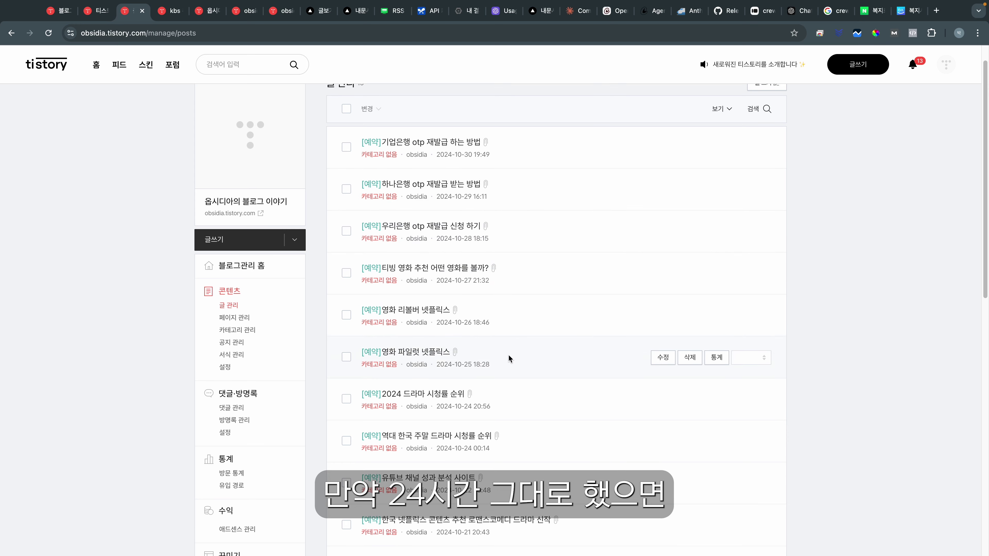
scroll(506, 383, down, 6)
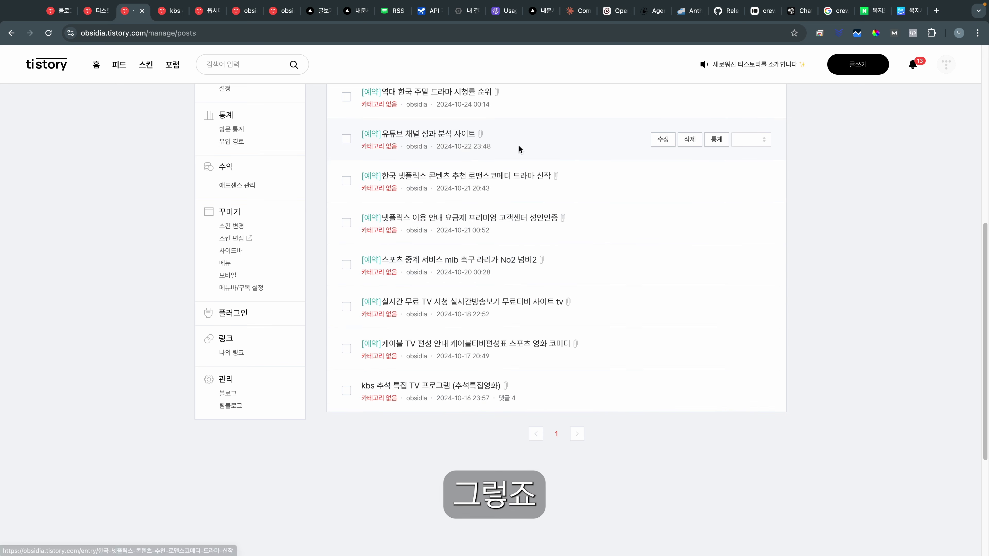
scroll(519, 144, up, 3)
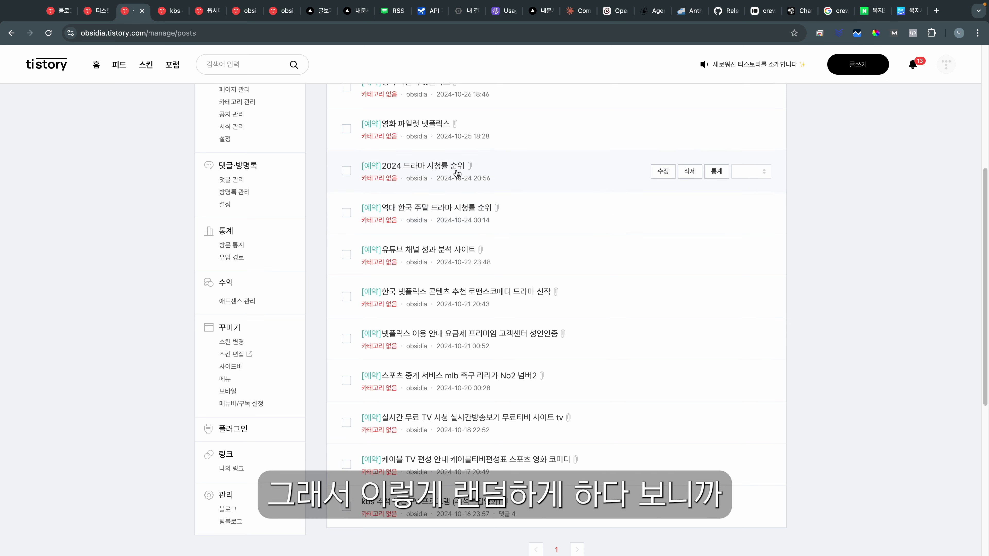
drag(472, 178, 480, 176)
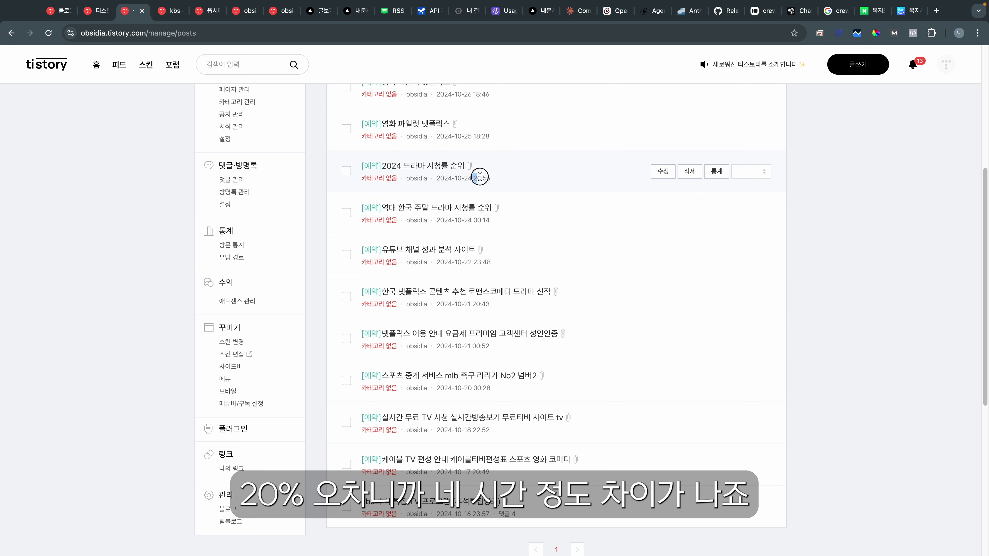
Step: Open the 우리은행 otp 재발급 신청 하기 post and scroll through its table of contents
click(531, 205)
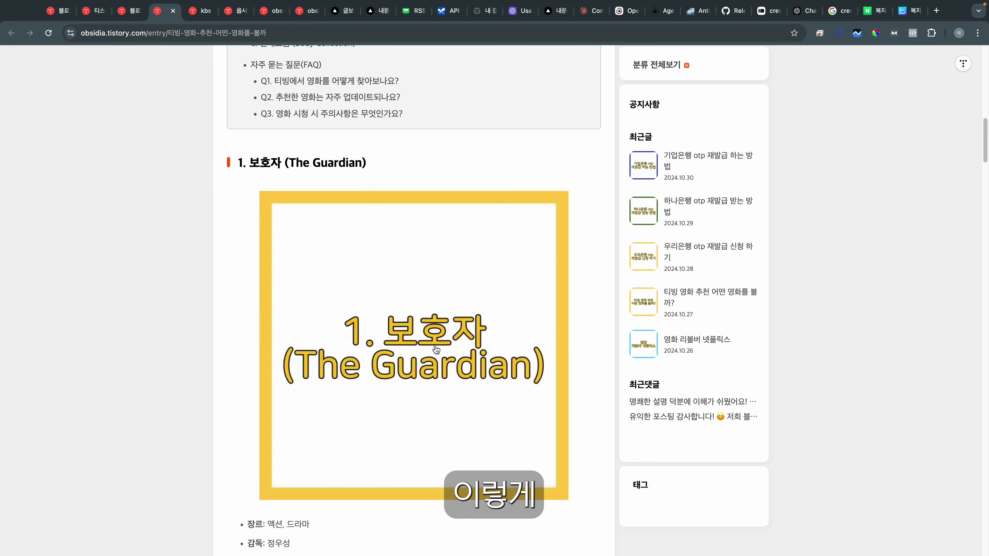
scroll(434, 344, down, 10)
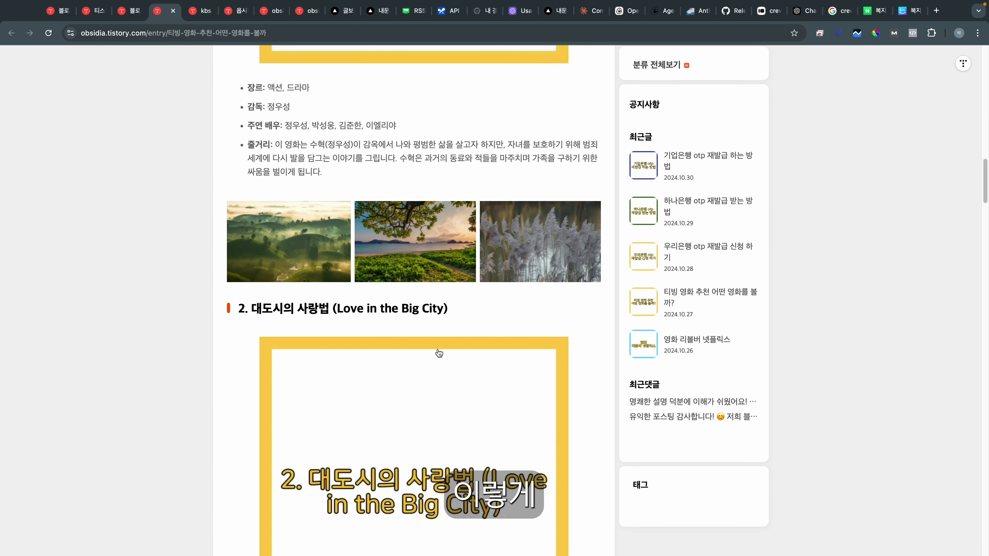
scroll(429, 341, down, 20)
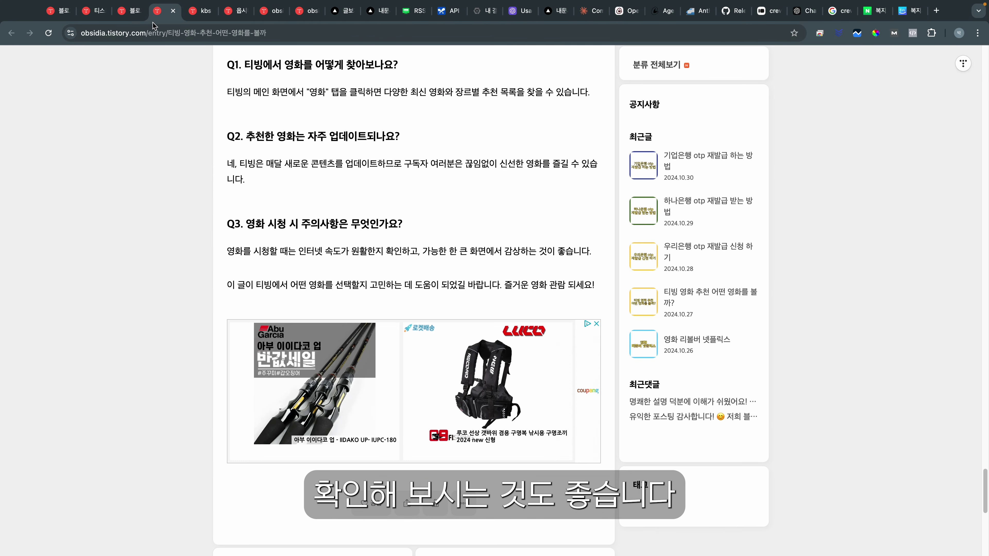
click(131, 11)
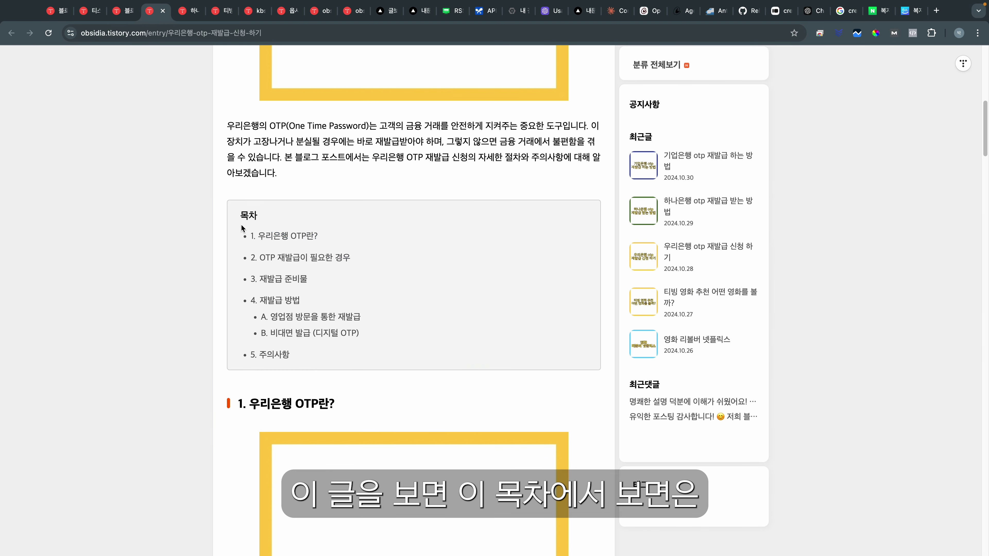
scroll(350, 341, down, 5)
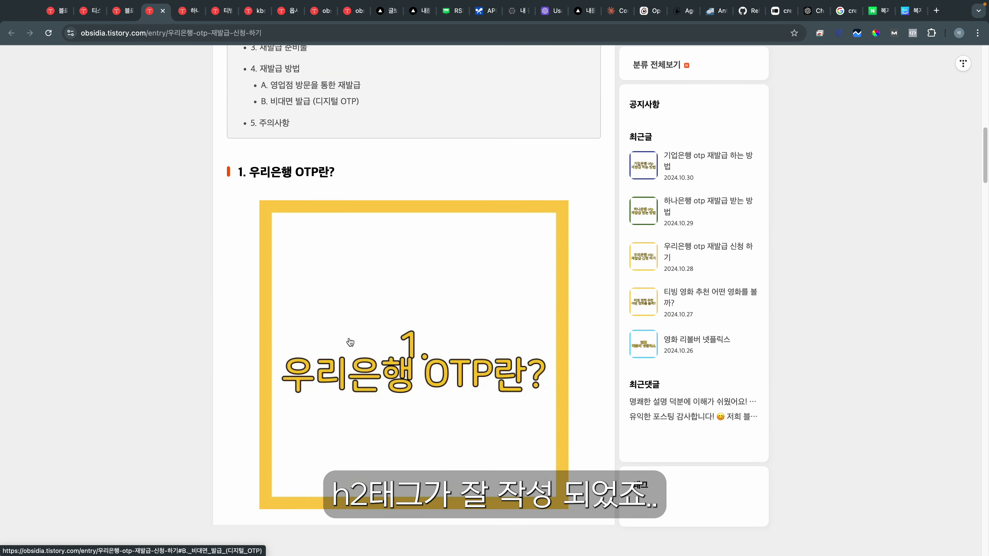
scroll(350, 342, down, 20)
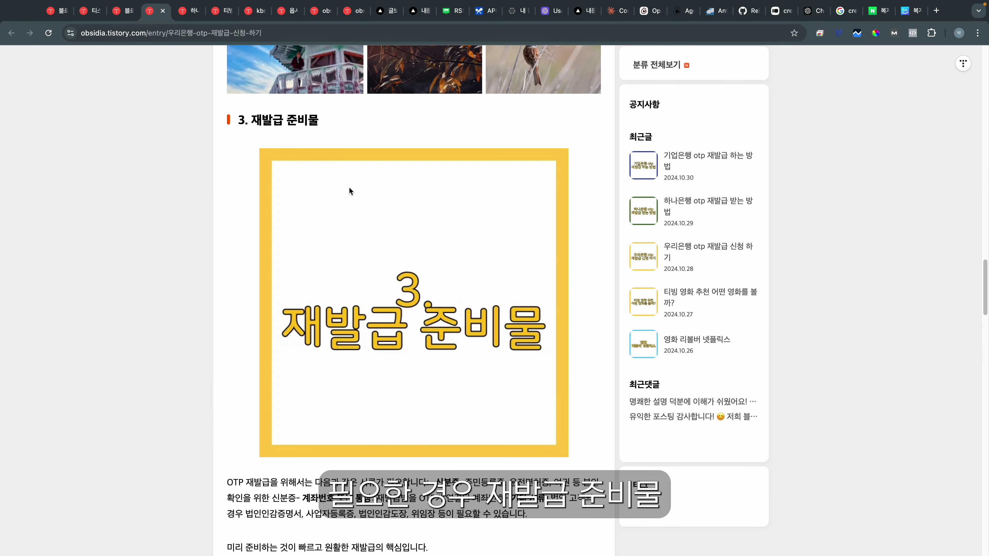
scroll(350, 191, down, 10)
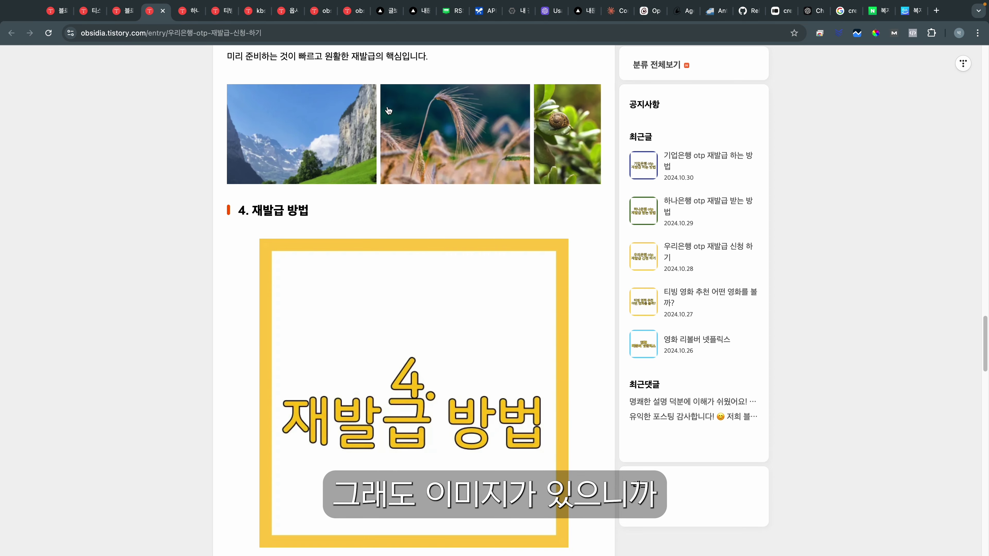
scroll(400, 319, down, 10)
Step: Review the post's OTP explanation paragraph and section 2 paragraphs with their images
drag(235, 319, 583, 411)
scroll(380, 366, down, 5)
scroll(362, 233, up, 20)
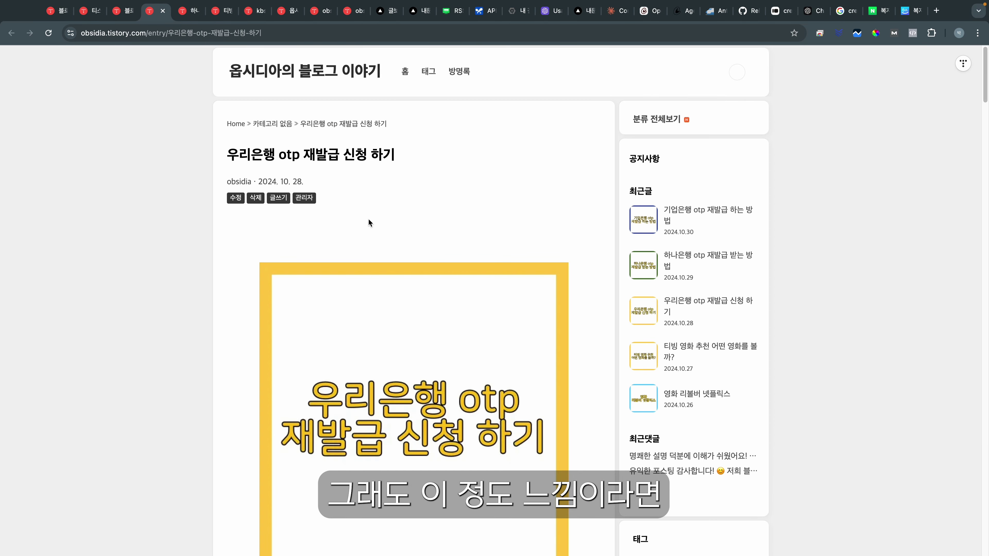
scroll(362, 235, down, 20)
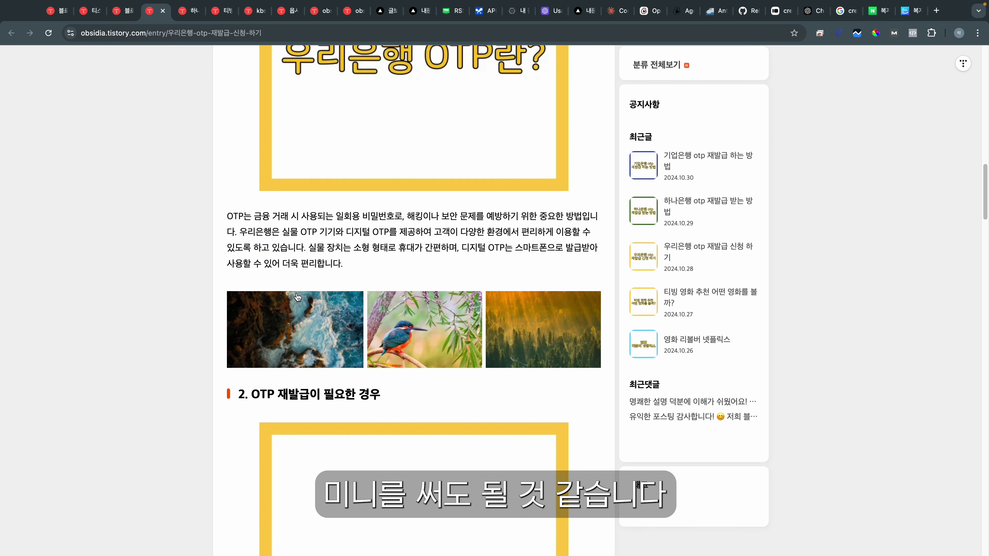
triple_click(230, 214)
click(376, 259)
scroll(327, 284, down, 5)
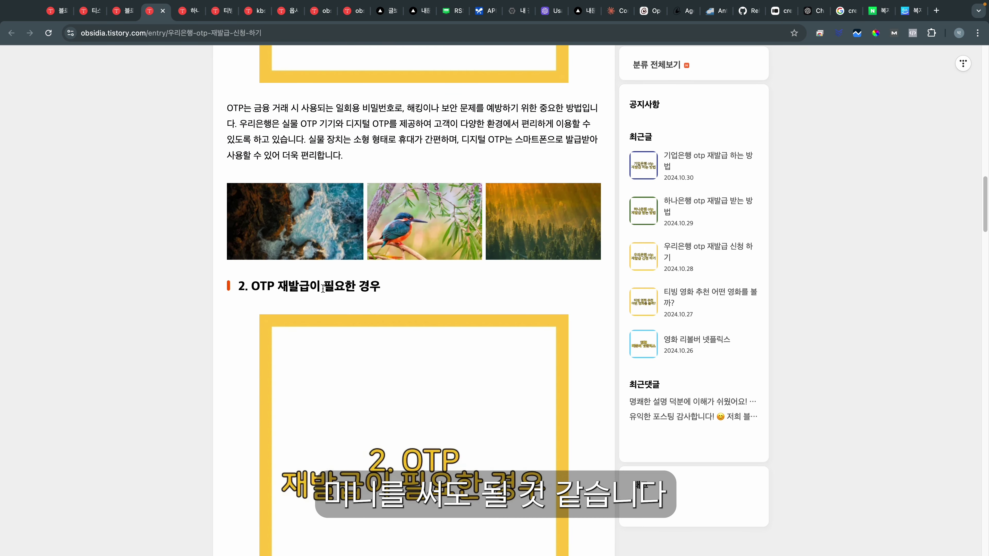
scroll(313, 359, down, 3)
drag(247, 393, 226, 390)
click(445, 459)
click(268, 401)
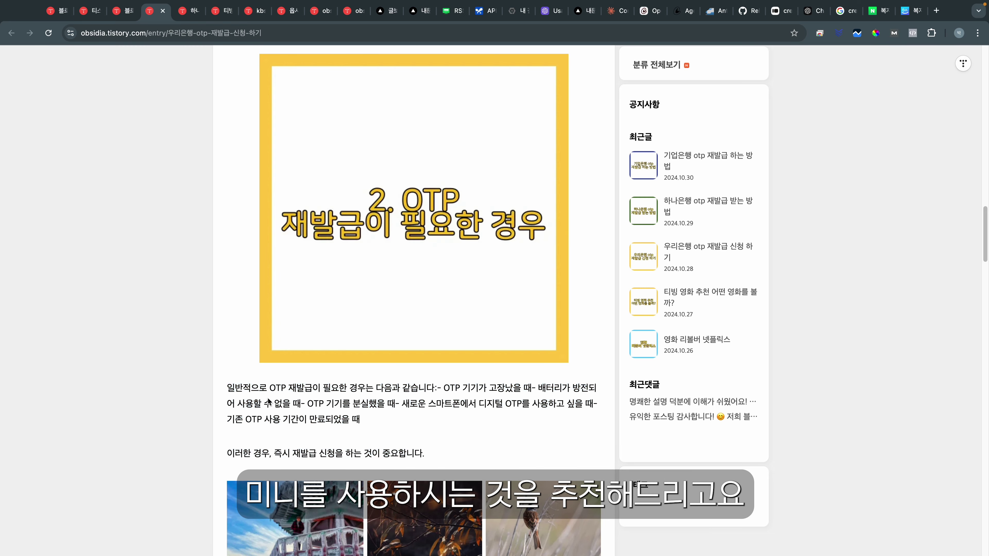
Step: Switch to AdverCoder and go to the projects page
click(382, 11)
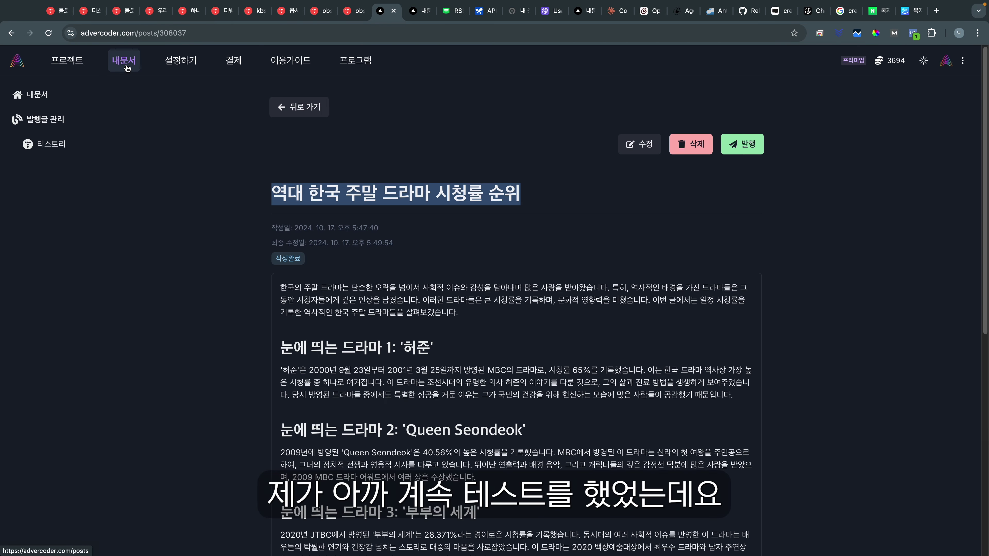
click(125, 64)
scroll(230, 298, down, 1)
scroll(129, 129, up, 2)
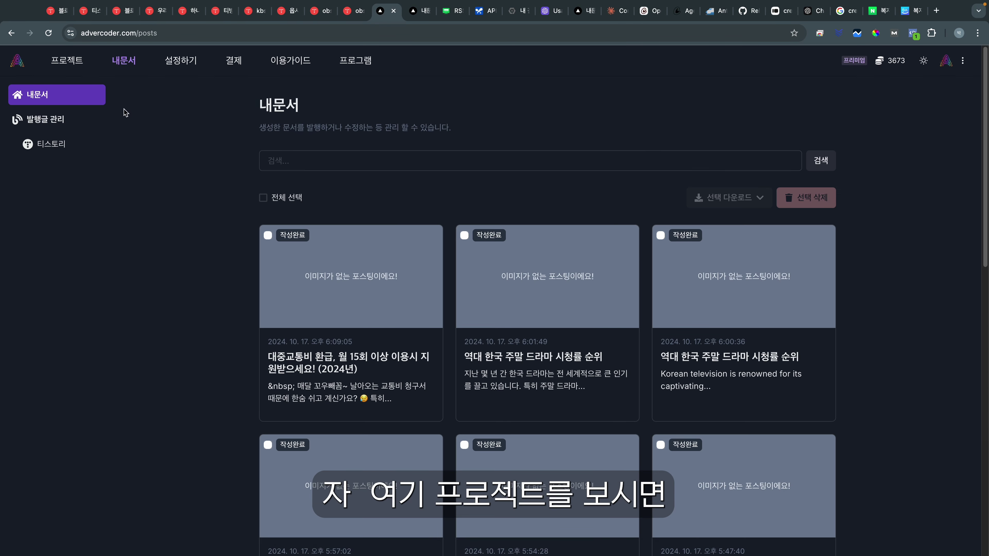
click(139, 59)
scroll(324, 310, down, 1)
scroll(469, 331, down, 8)
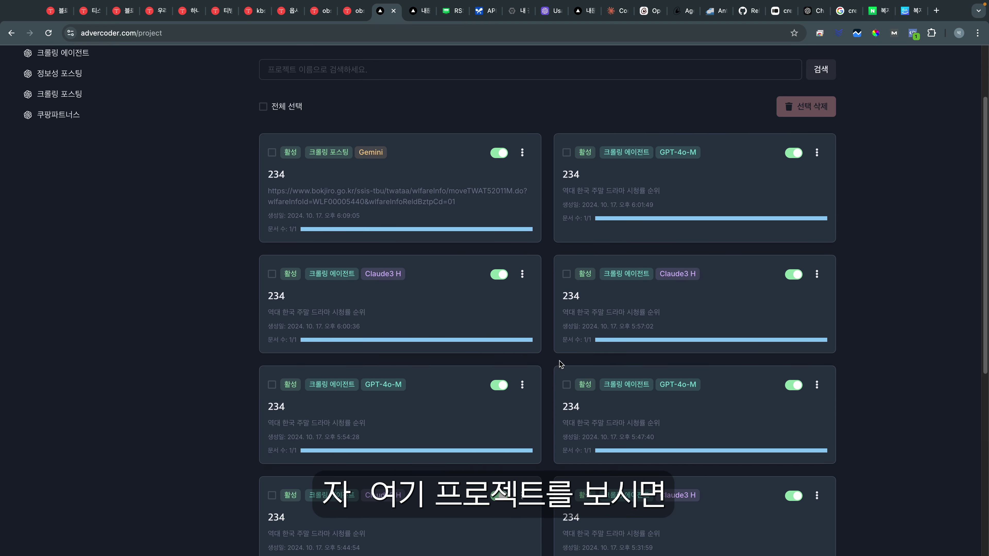
Step: Open the last Claude3.5 Sonnet project and its weekend drama ratings post
triple_click(570, 435)
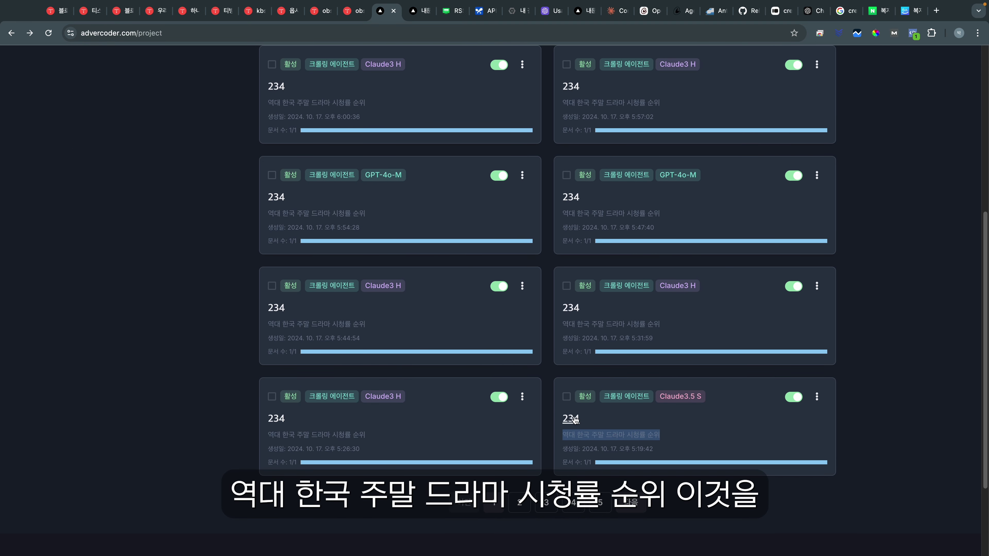
click(574, 420)
scroll(407, 273, down, 6)
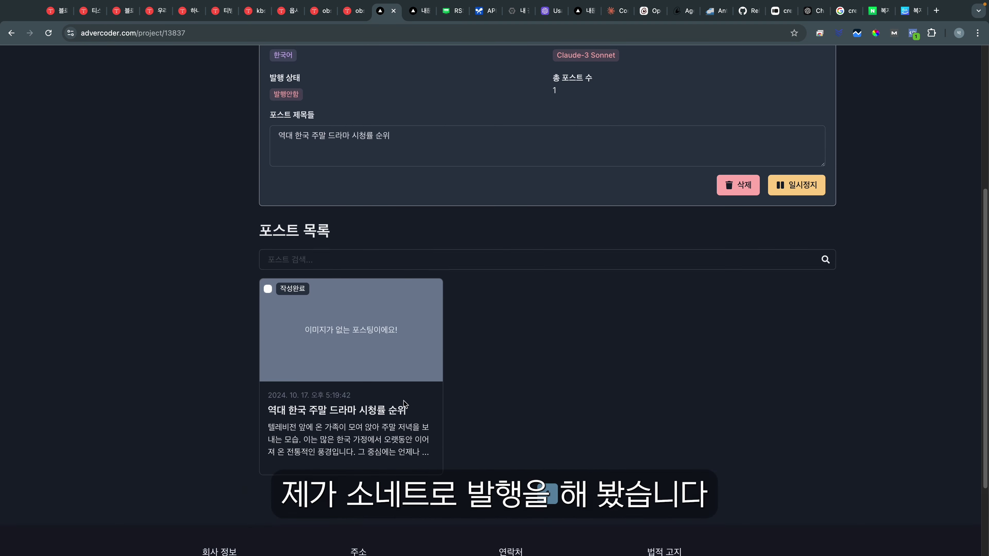
scroll(407, 397, down, 2)
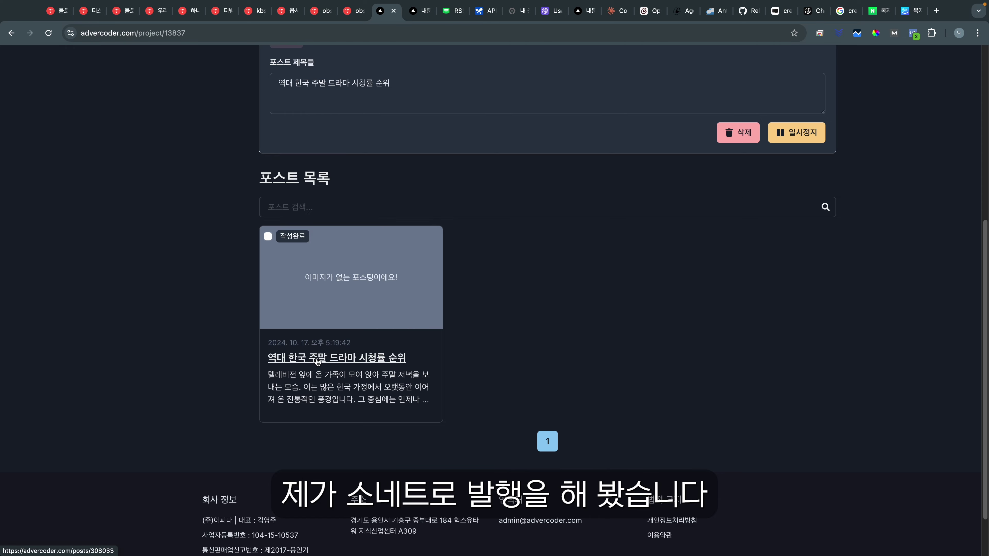
click(317, 360)
Step: Read the top-10 drama list, the 드라마의 놀라운 기록 heading and its paragraph
scroll(350, 307, down, 2)
drag(288, 328, 380, 433)
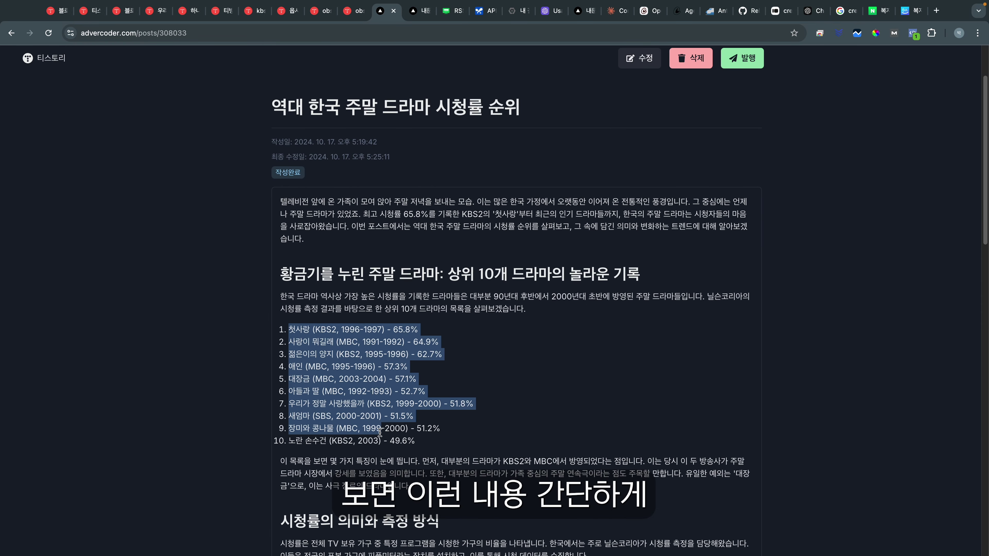
click(366, 316)
click(458, 268)
drag(457, 276, 576, 274)
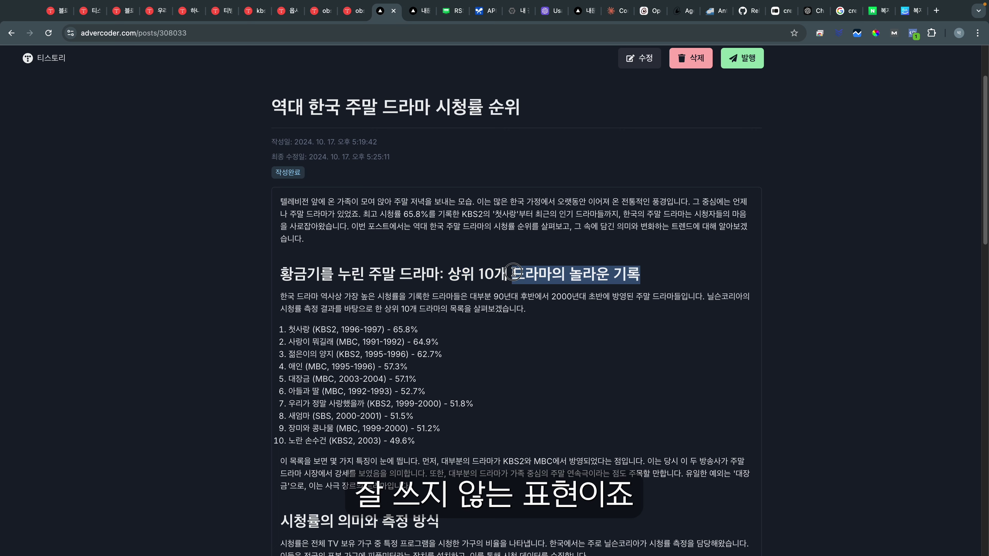
click(290, 238)
scroll(289, 223, down, 2)
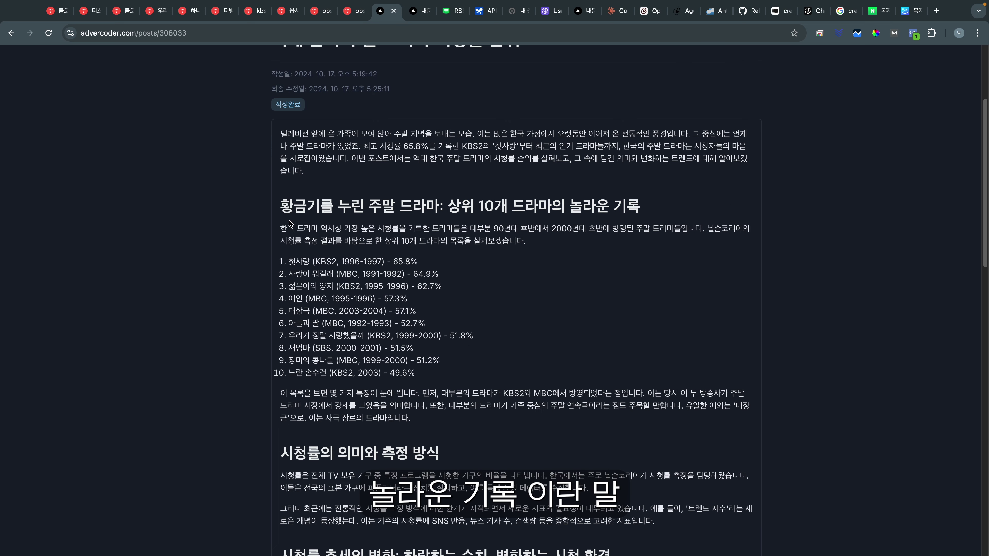
triple_click(290, 228)
click(290, 228)
Step: Finish reading the post and return to the project's post list
scroll(373, 322, down, 8)
scroll(373, 322, down, 6)
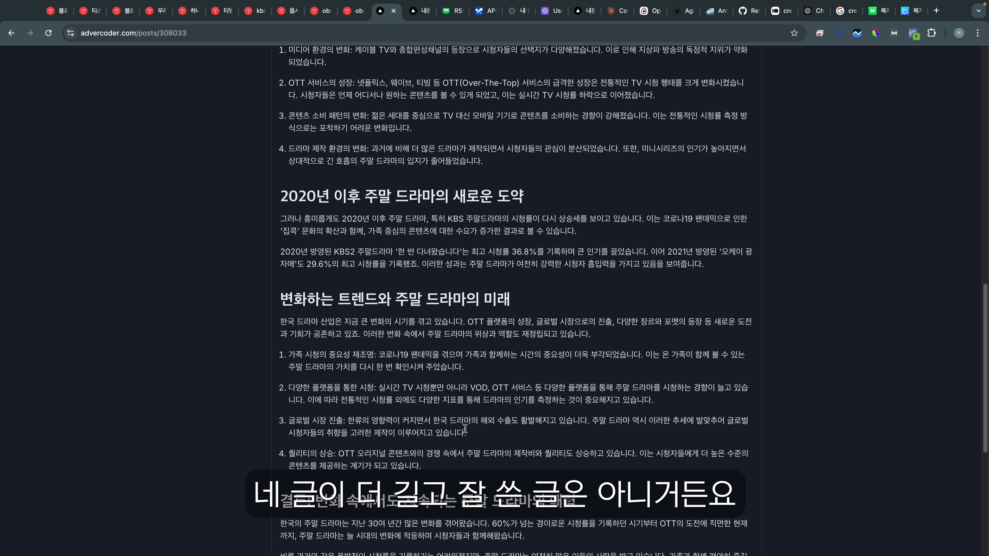
scroll(450, 412, up, 15)
click(11, 33)
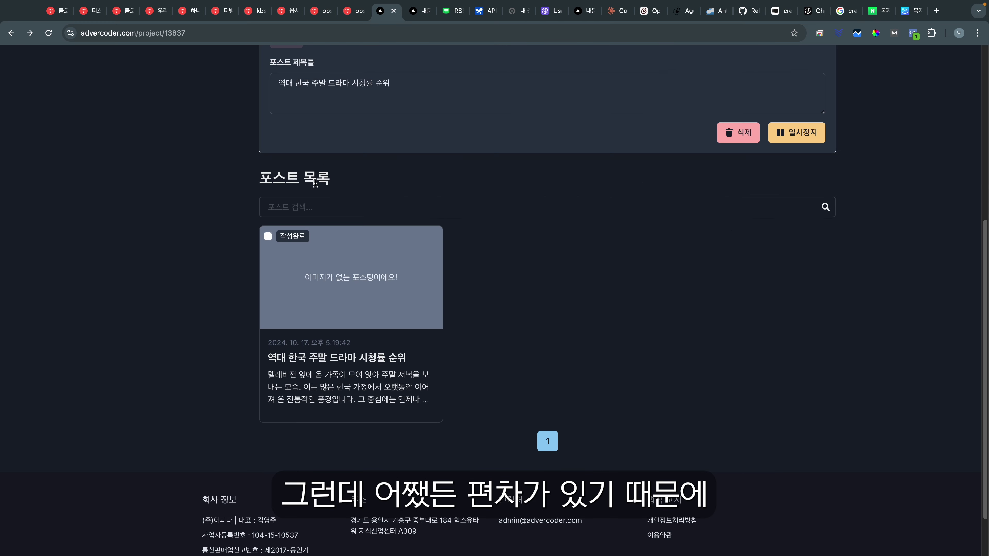
scroll(340, 207, up, 8)
Step: Return to Tistory's 글 관리 tab and browse the post list
click(123, 63)
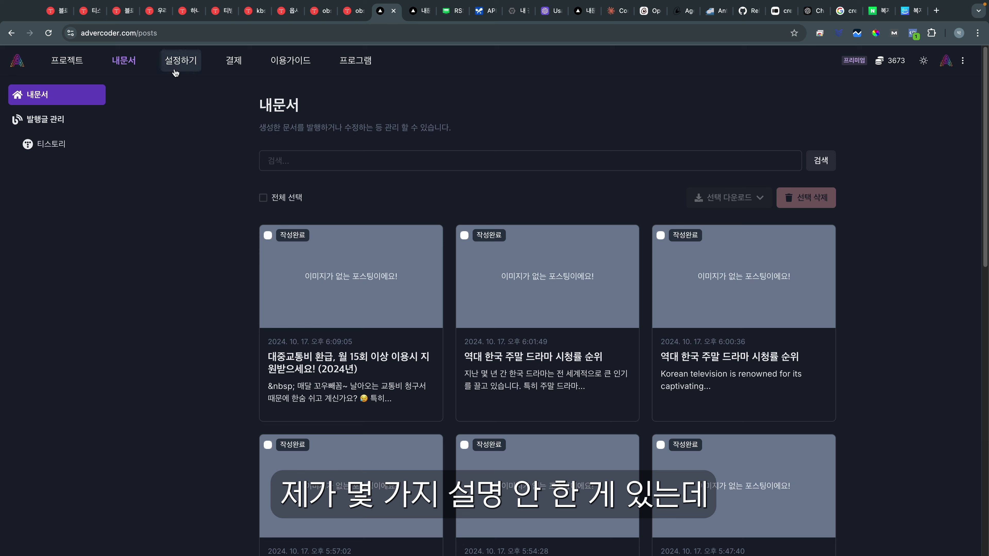
click(86, 14)
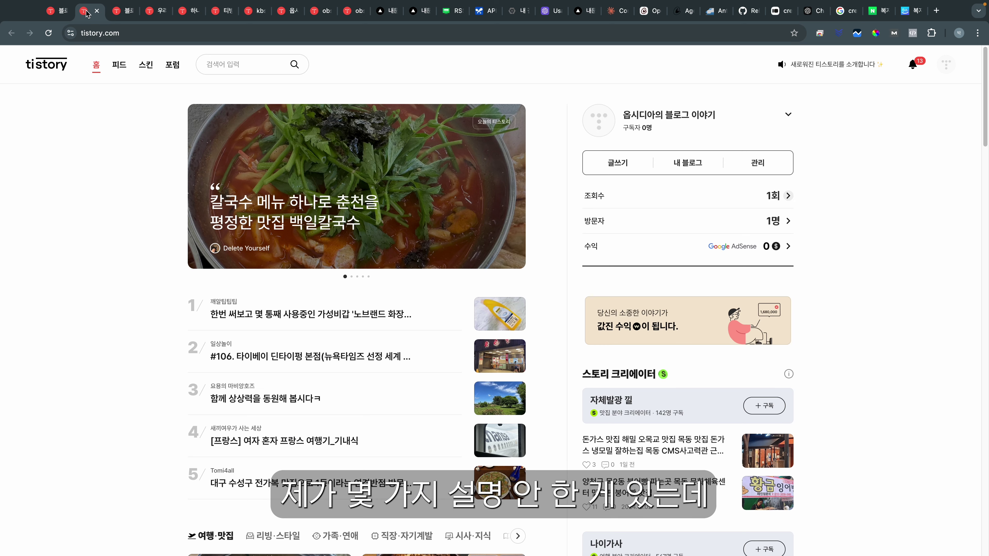
click(123, 10)
scroll(581, 231, down, 1)
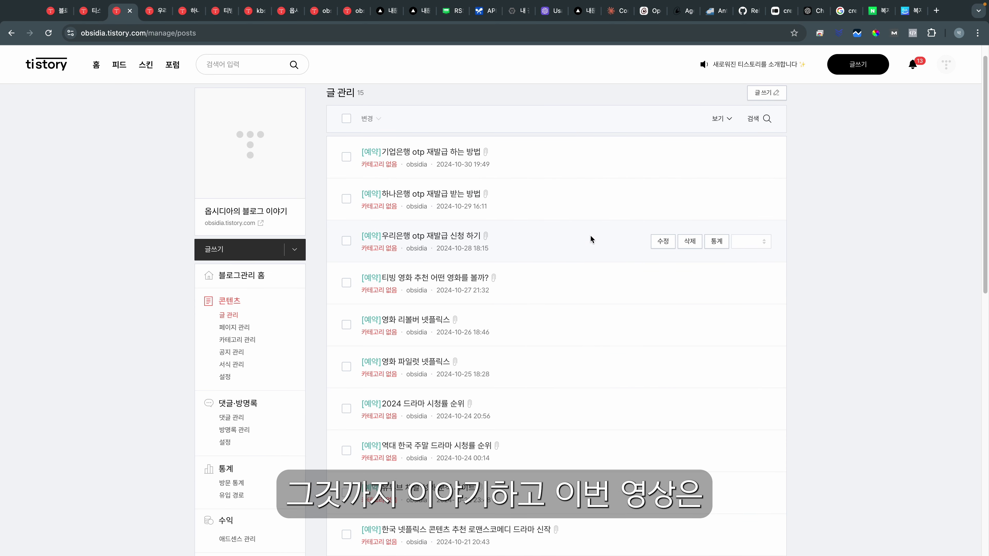
scroll(590, 238, down, 10)
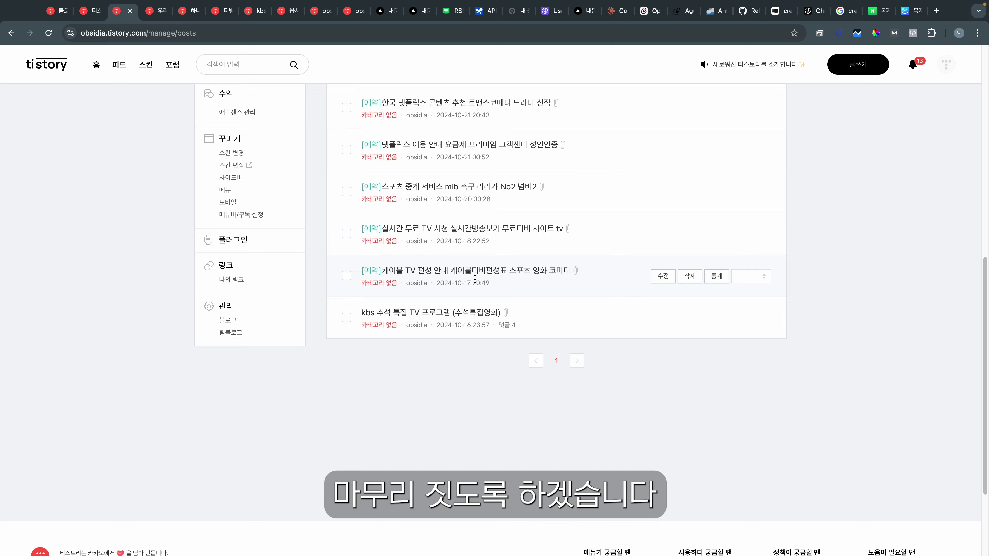
scroll(434, 327, up, 4)
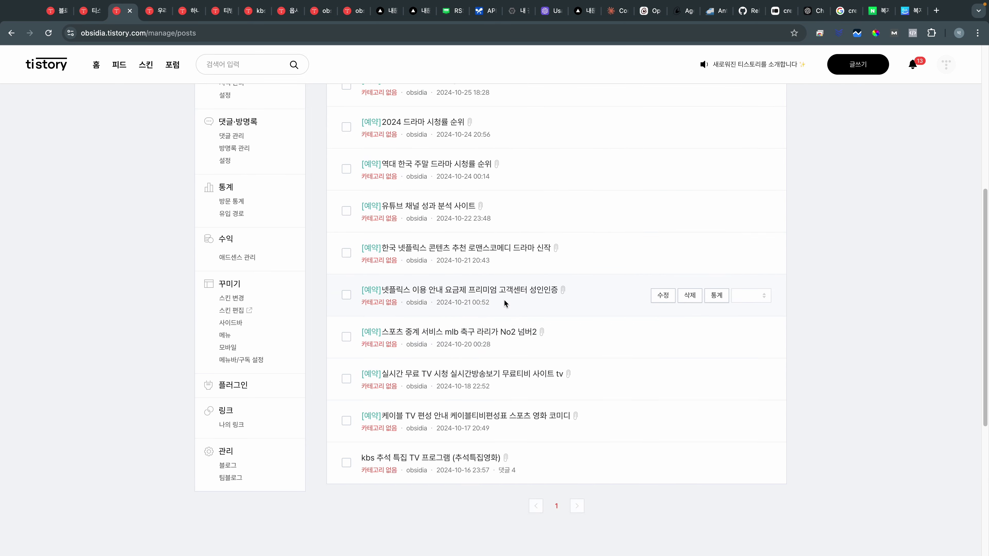
Step: Open the 기업은행 otp 재발급 하는 방법 post and check where its footer 'comnewb' credit links
click(492, 321)
scroll(506, 400, down, 5)
scroll(502, 397, down, 20)
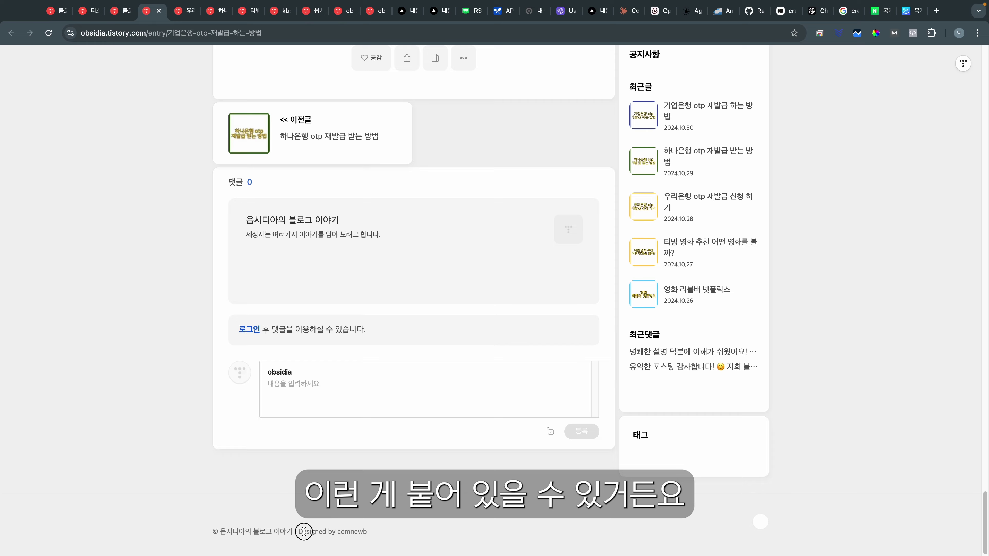
click(352, 533)
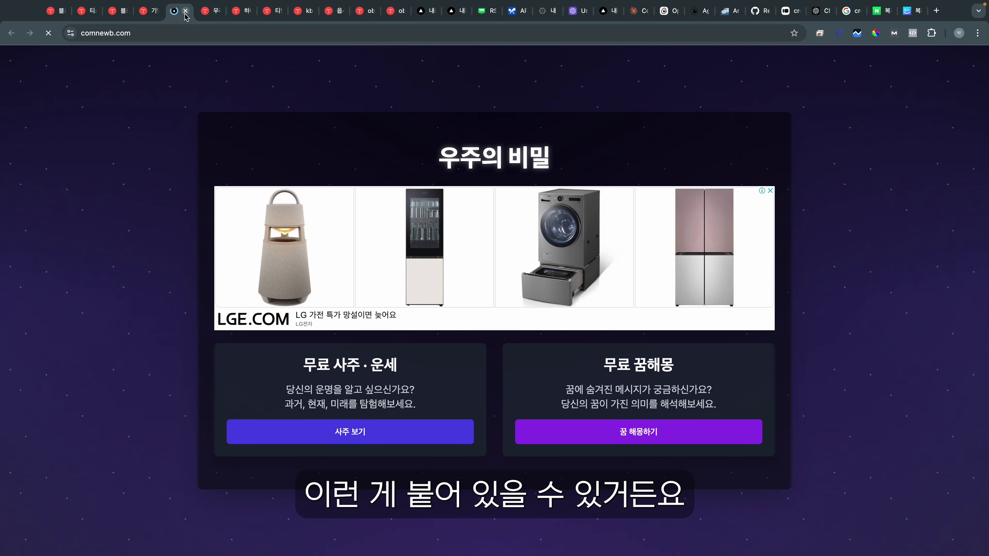
click(185, 10)
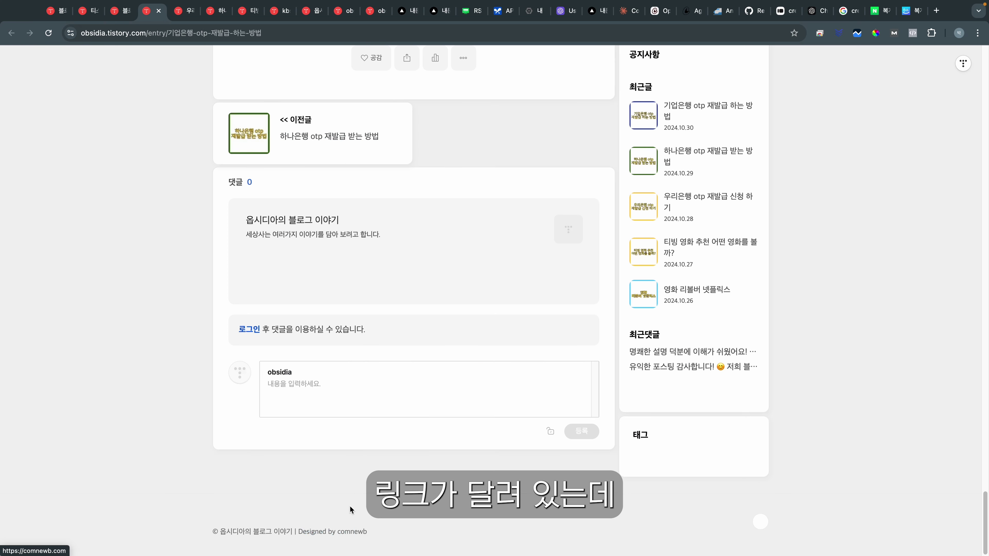
scroll(380, 302, up, 20)
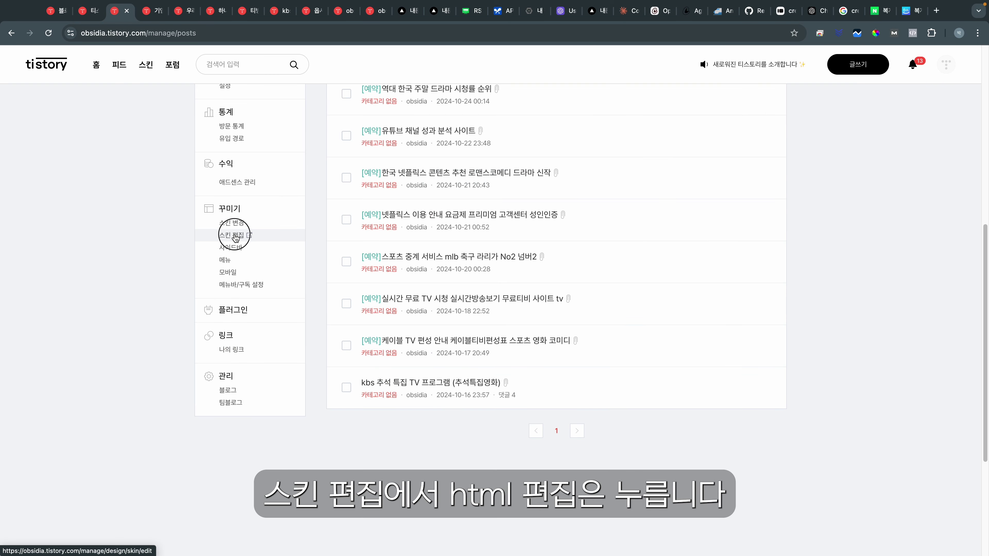
Step: Open the blog skin's HTML editor, comparing it with the post's footer credit
click(238, 229)
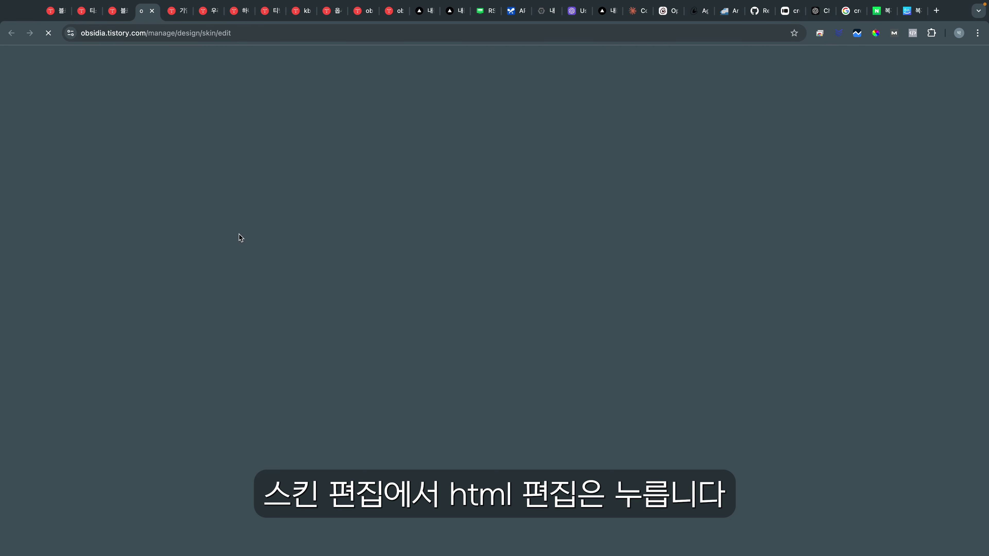
click(939, 155)
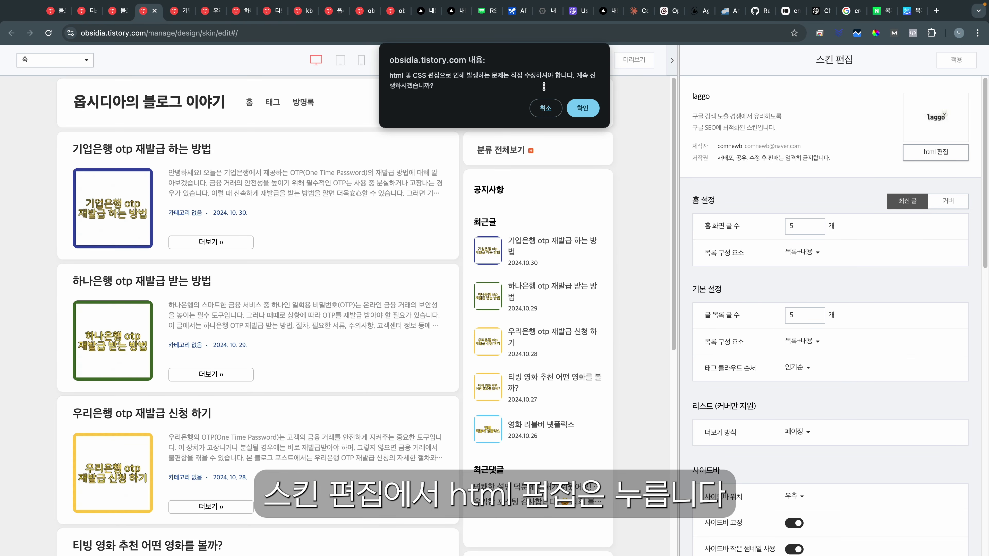
click(582, 108)
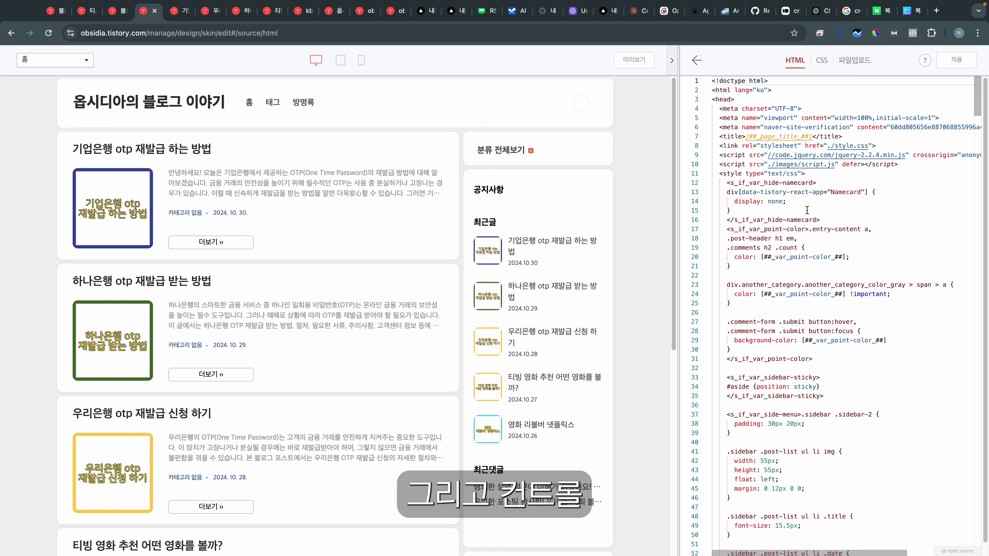
key(ctrl+f)
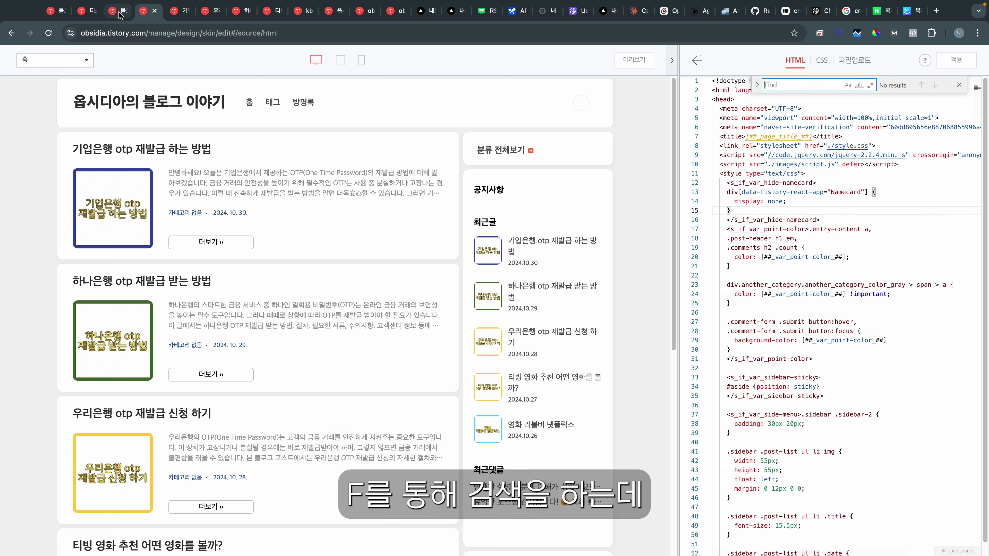
click(117, 11)
click(179, 11)
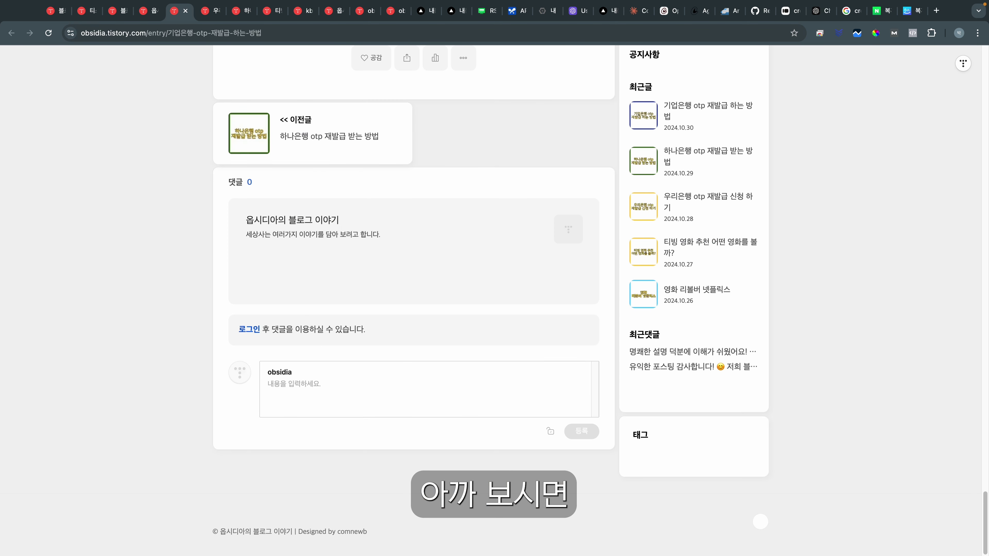
click(155, 16)
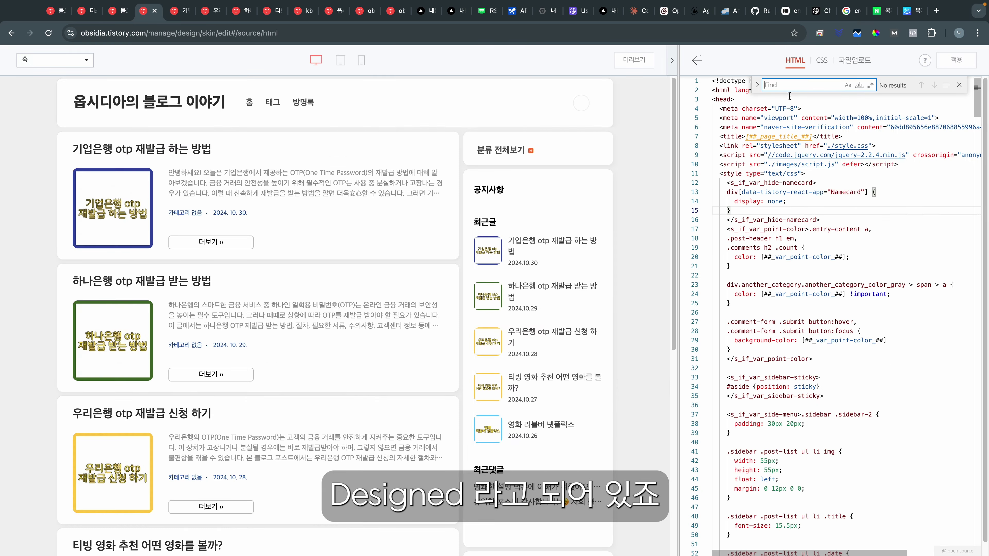
Step: Find 'Designed' and delete the '| Designed by comnewb' credit on line 612, then apply
click(795, 85)
text(Designed)
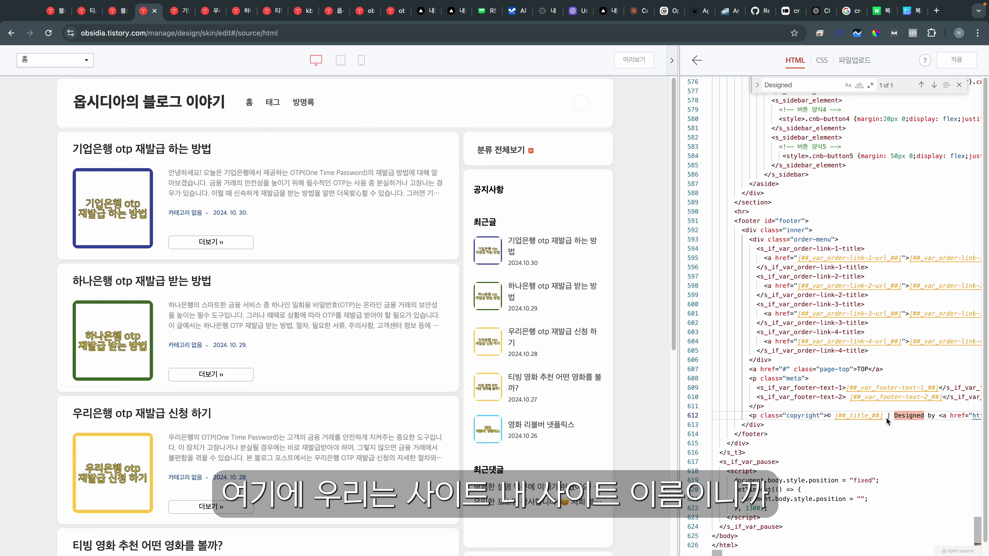
drag(887, 418, 951, 415)
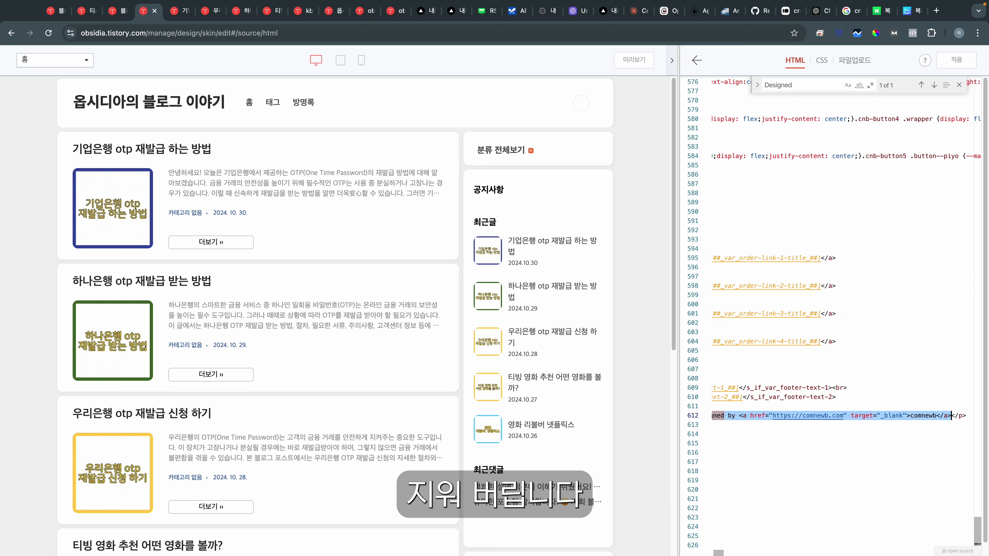
key(BackSpace)
key(Left)
key(Left)
key(Left)
key(Left)
key(Left)
key(Left)
key(Left)
key(Left)
key(Left)
key(Left)
key(Left)
key(Left)
key(Left)
key(Left)
key(Left)
key(Left)
key(Left)
key(Left)
key(Left)
key(Left)
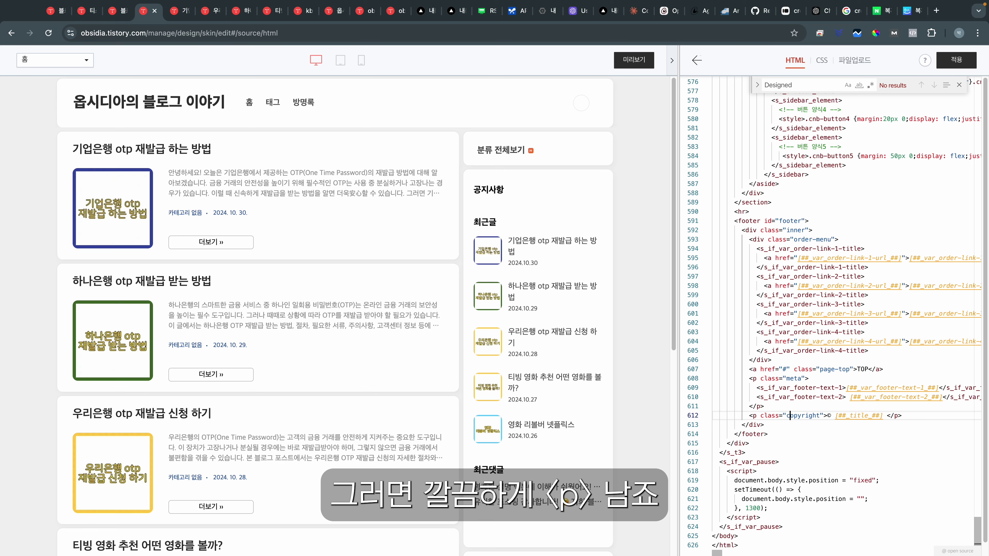
click(957, 60)
Step: Confirm the skin change and reload a post to see the footer shows only the blog name
click(582, 105)
click(297, 10)
scroll(439, 239, down, 10)
key(super+r)
scroll(370, 233, down, 20)
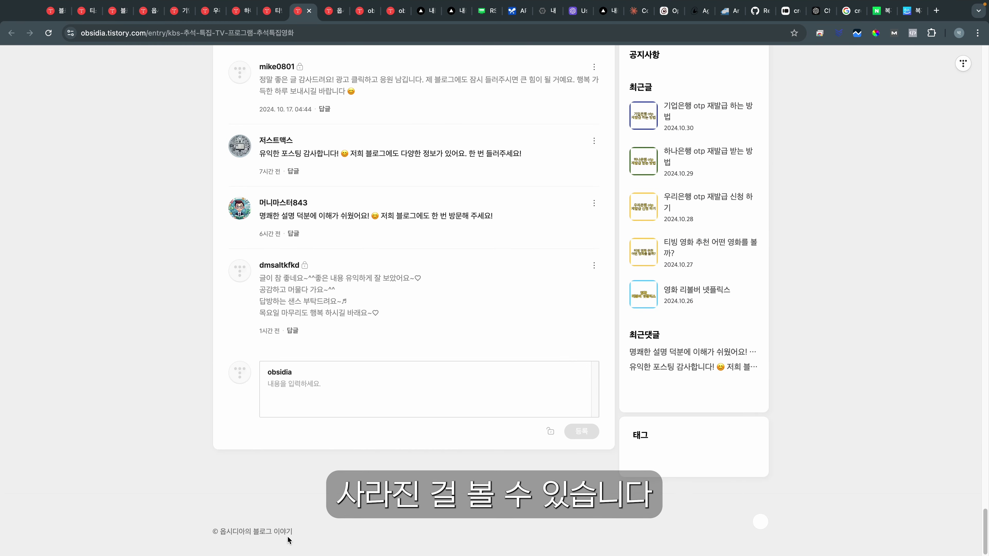
scroll(320, 522, up, 20)
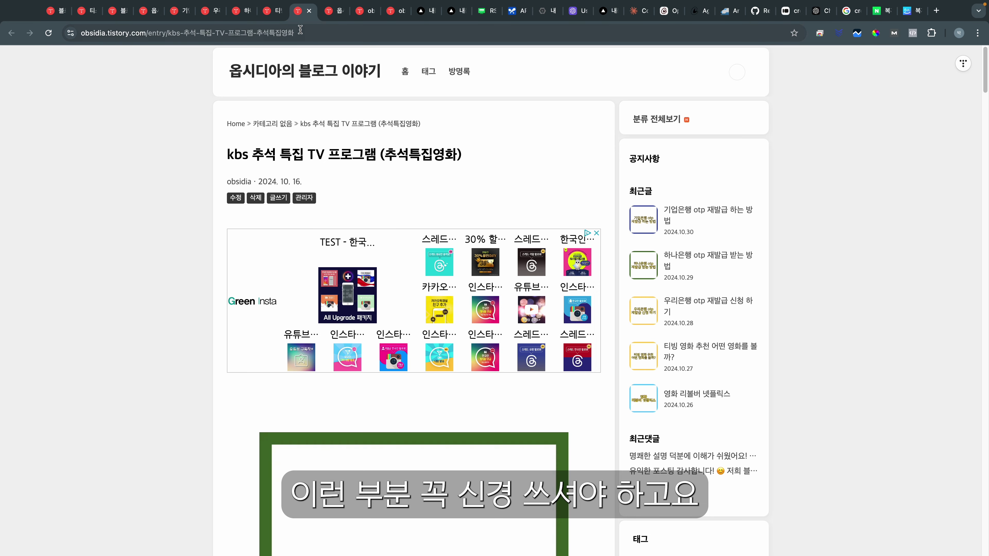
Step: Go back to the blog's 글 관리 post list and scroll to the kbs 추석 특집 post
click(56, 11)
click(233, 336)
scroll(466, 199, down, 1)
scroll(524, 331, down, 6)
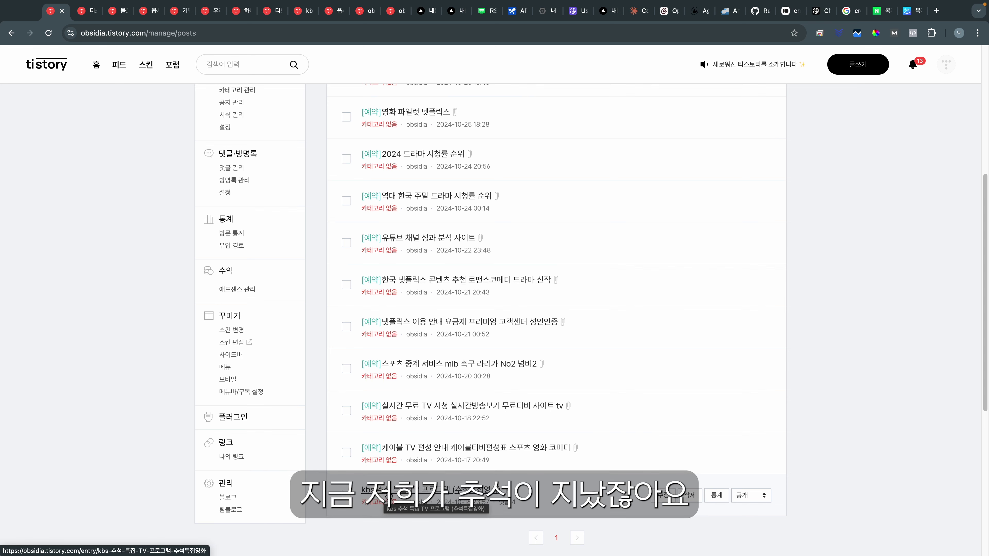
Step: Open the kbs 추석 특집 TV 프로그램 (추석특집영화) post and select its title text
click(436, 497)
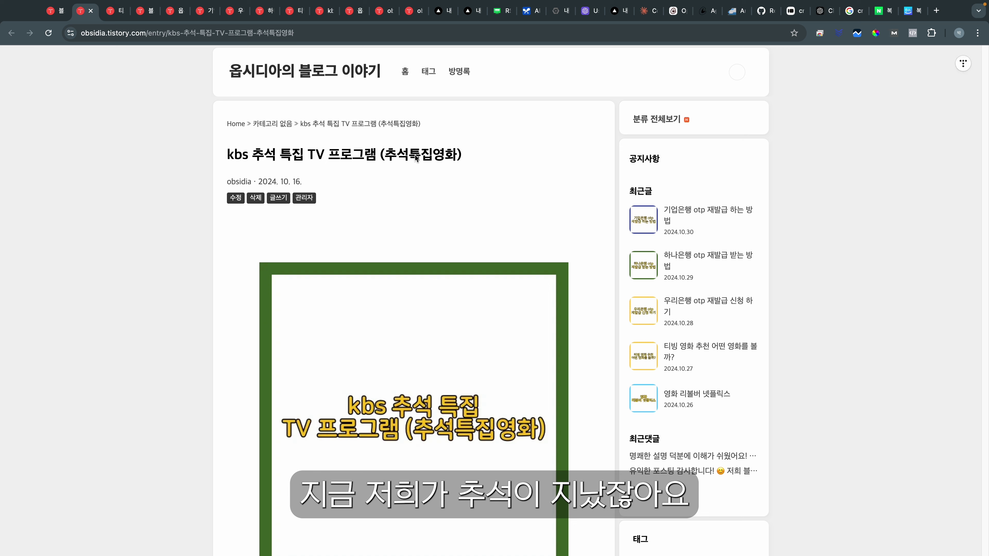
triple_click(223, 151)
drag(224, 154, 483, 154)
click(264, 150)
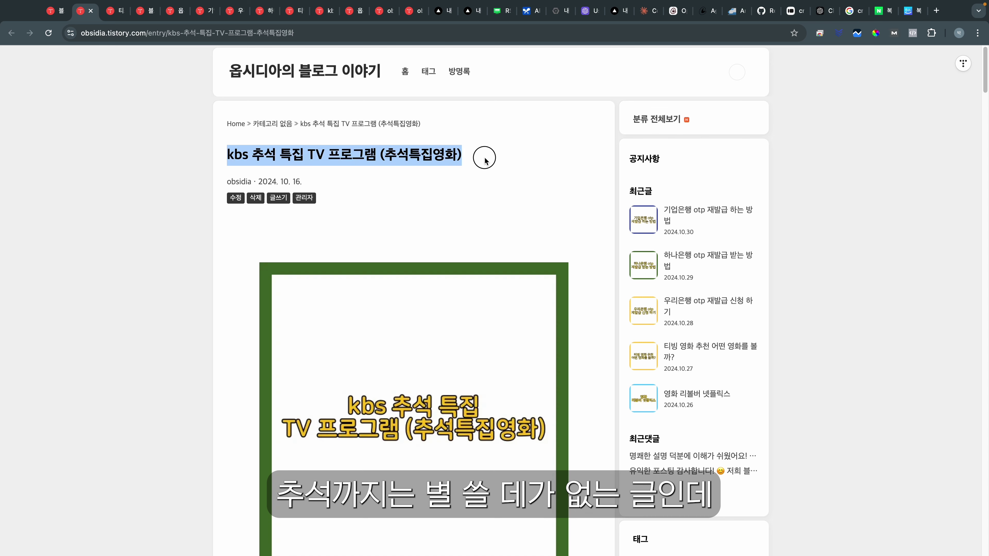
click(249, 158)
click(471, 160)
drag(249, 153, 447, 155)
click(224, 148)
click(486, 155)
drag(227, 155, 462, 156)
click(428, 185)
Step: Scroll through the post's contents and reselect its title
scroll(459, 221, down, 8)
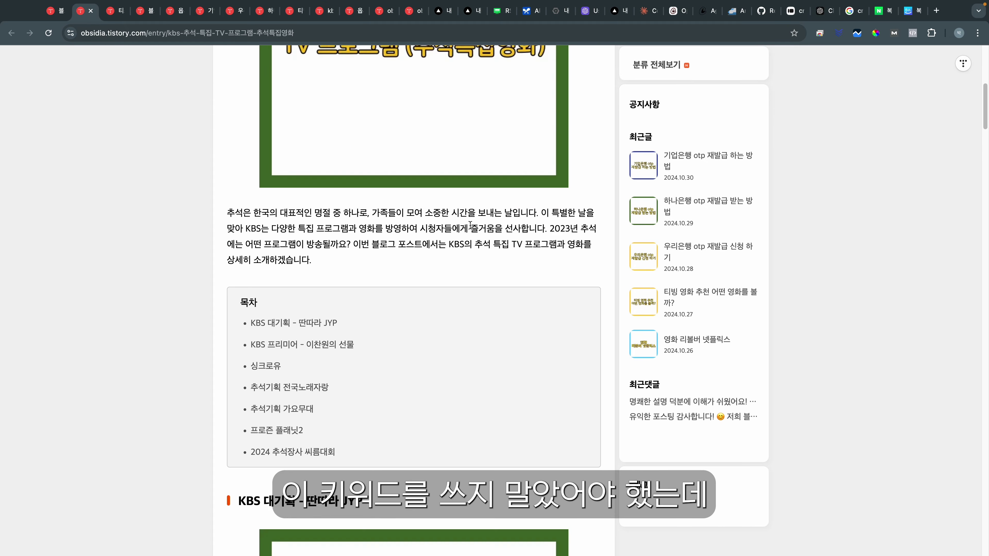
scroll(470, 225, down, 20)
scroll(499, 234, up, 20)
scroll(471, 250, up, 20)
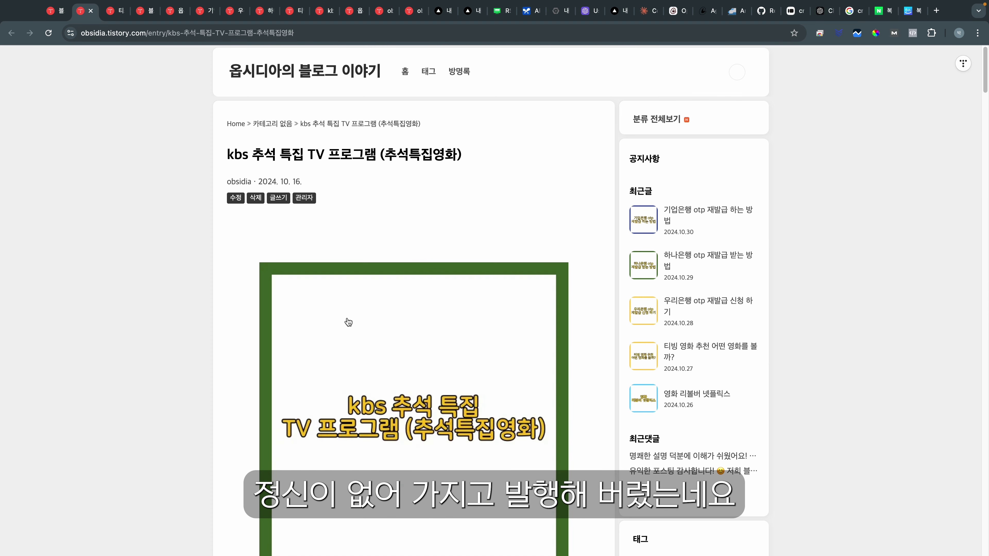
drag(227, 155, 536, 159)
click(487, 163)
click(230, 156)
click(459, 148)
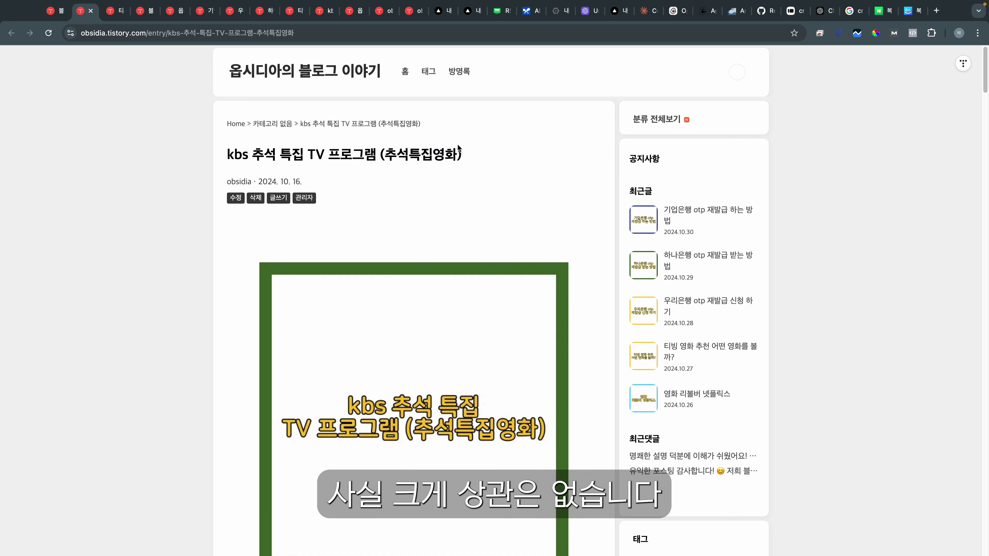
drag(227, 153, 480, 162)
click(265, 100)
Step: Go back to the 글 관리 list and look over the scheduled posts above the kbs 추석 post
click(66, 14)
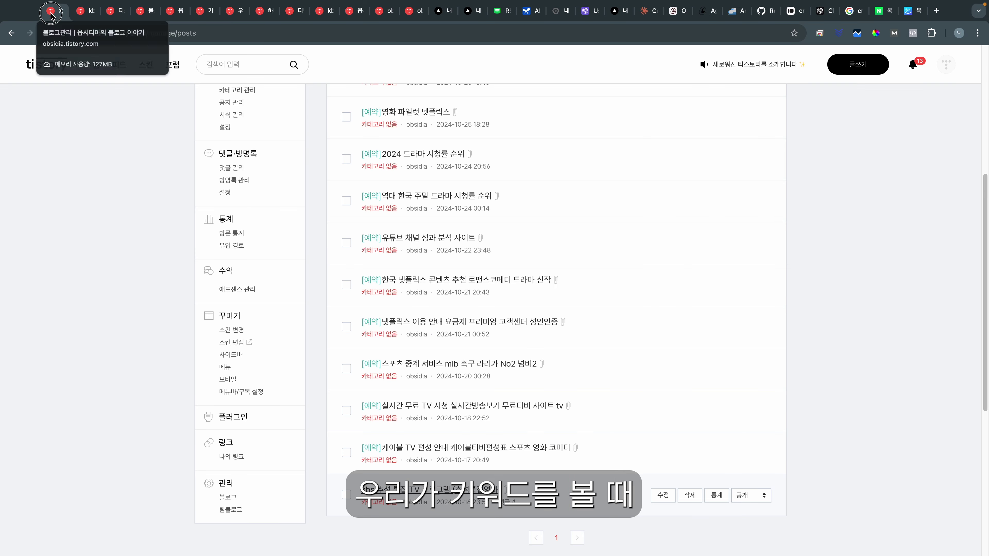
scroll(460, 412, up, 5)
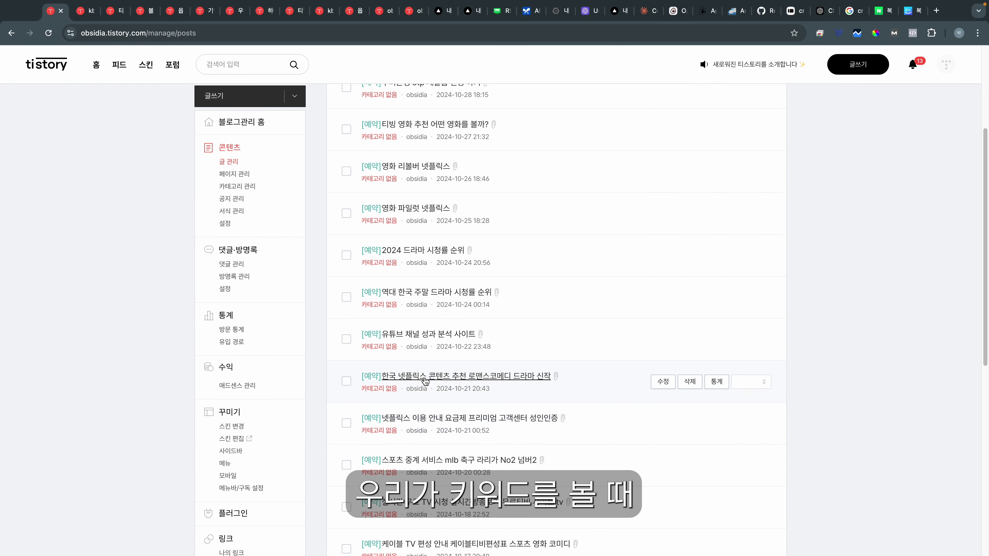
scroll(448, 339, down, 5)
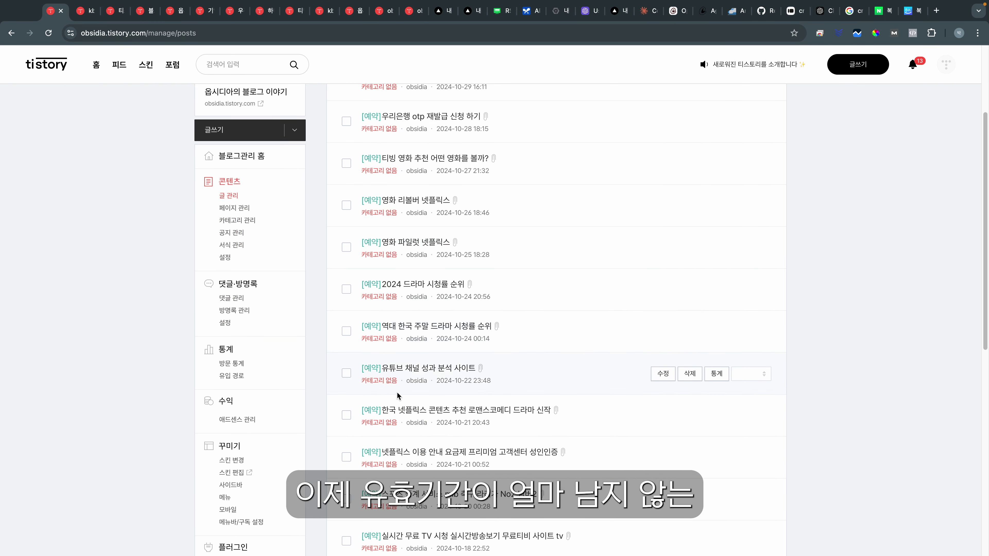
scroll(443, 357, down, 2)
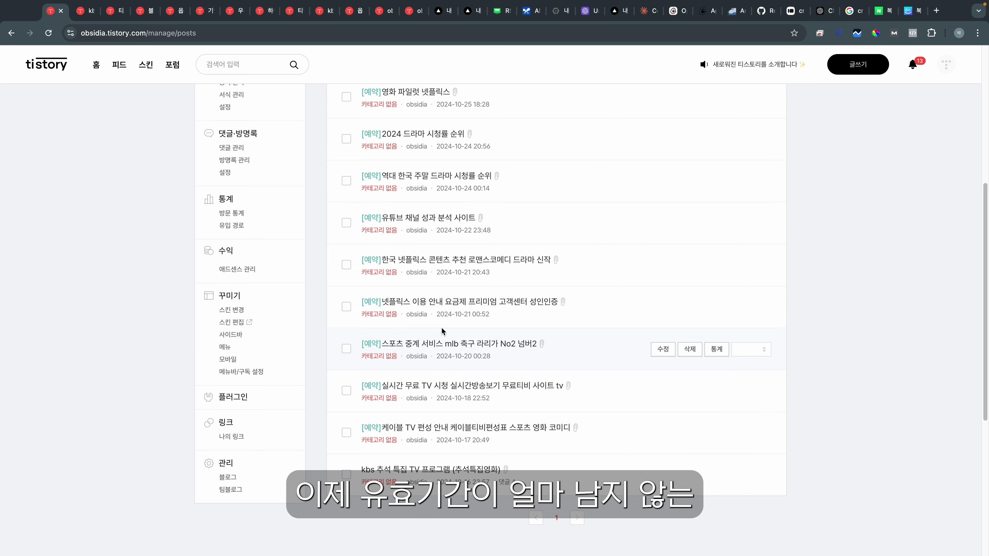
scroll(468, 366, down, 1)
scroll(475, 367, up, 3)
scroll(483, 367, down, 4)
scroll(491, 366, up, 2)
scroll(491, 368, up, 5)
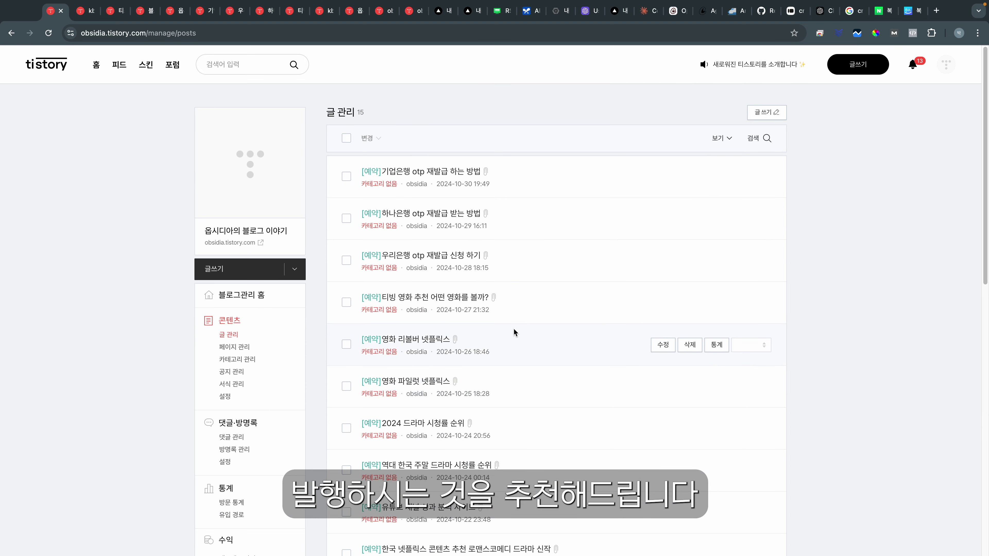
scroll(514, 331, down, 1)
scroll(540, 248, down, 6)
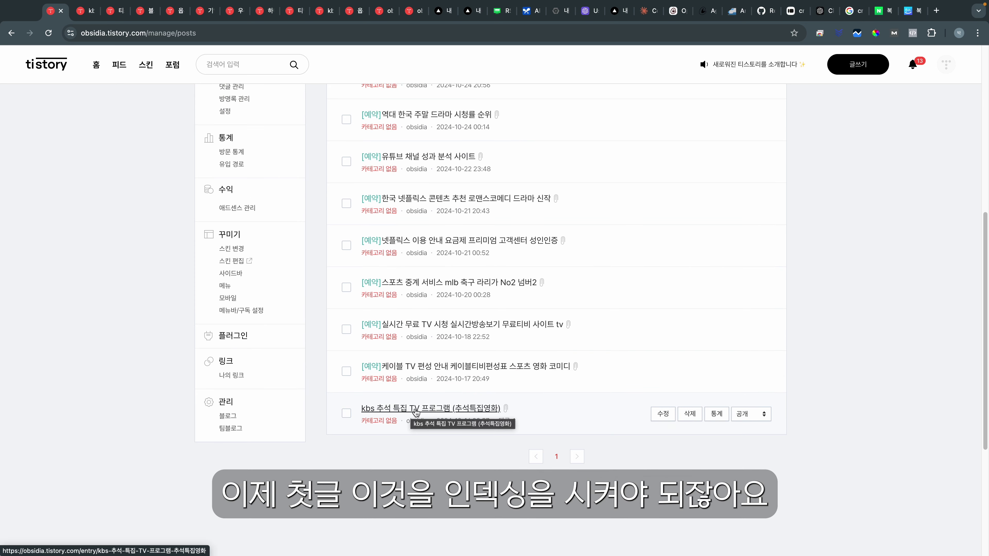
scroll(643, 136, up, 9)
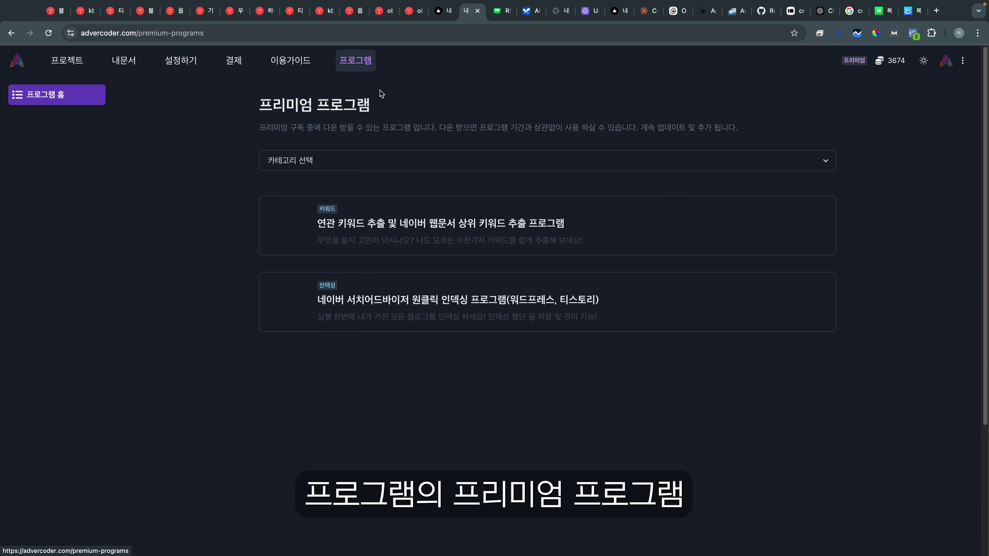
scroll(496, 267, down, 3)
scroll(496, 268, up, 3)
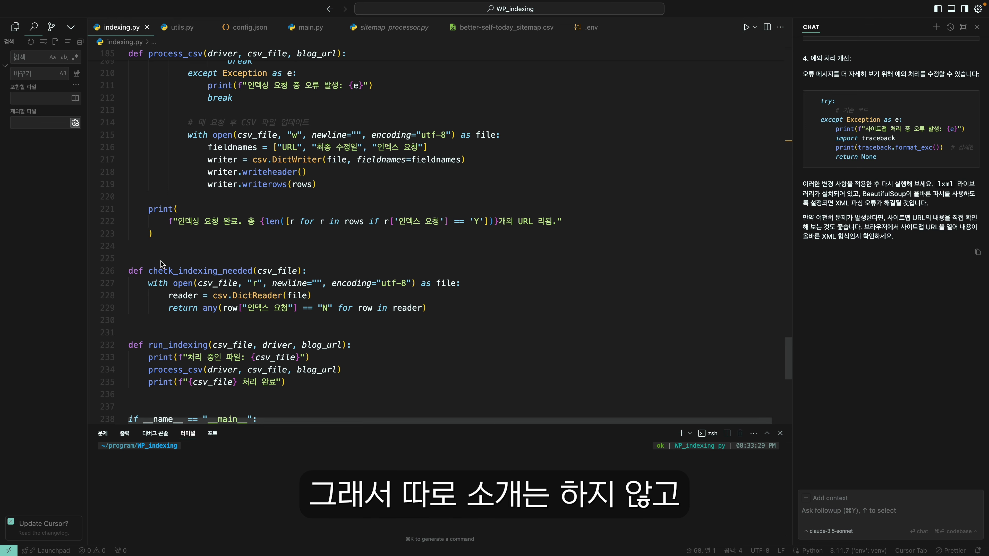
Step: Run the main indexing script with the kbs 추석 post's pasted URL to submit it to Naver
click(746, 30)
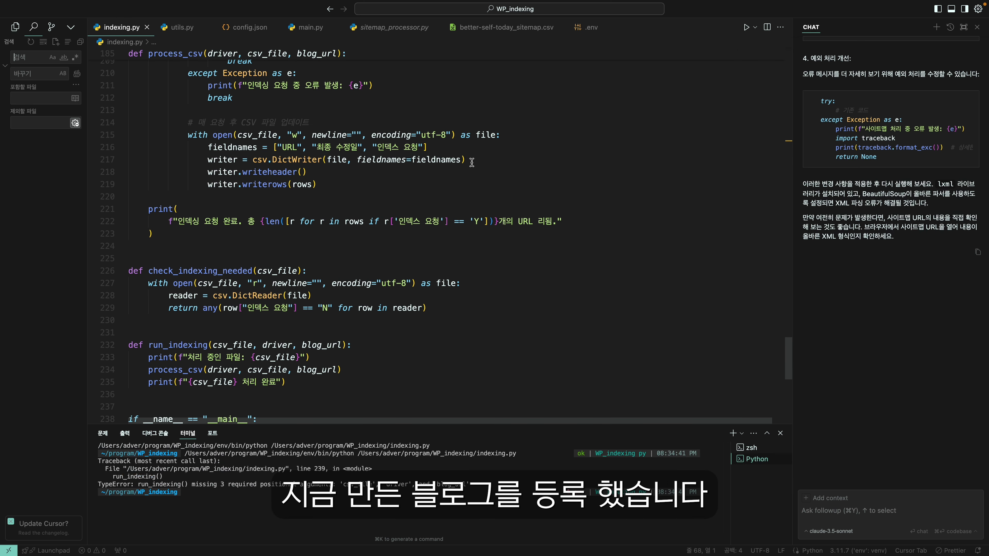
key(ctrl+Tab)
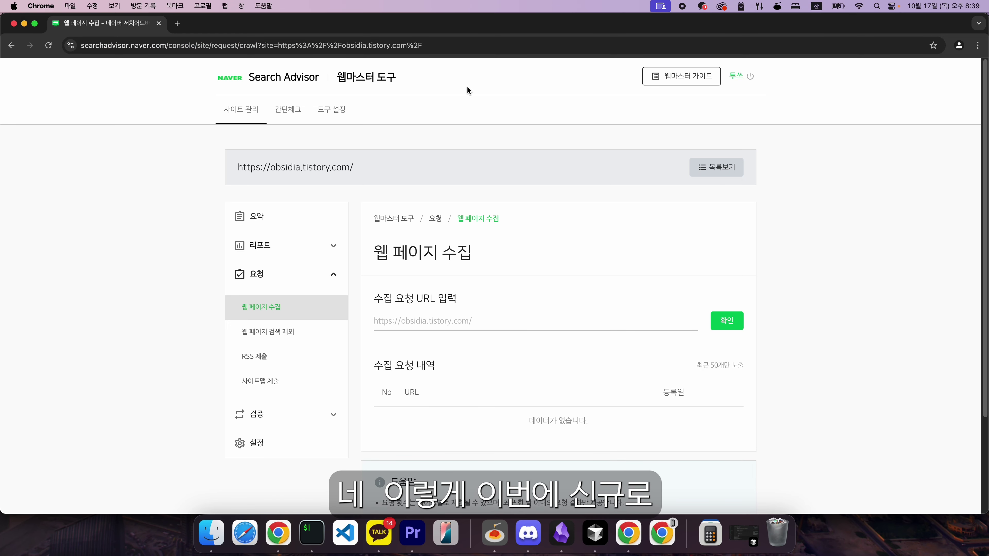
key(super+v)
key(Return)
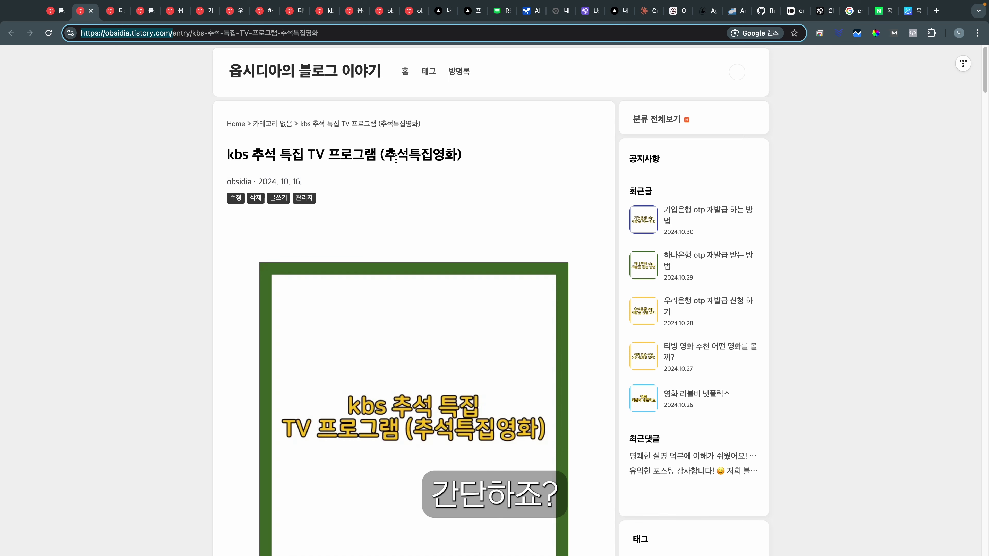
drag(245, 153, 273, 151)
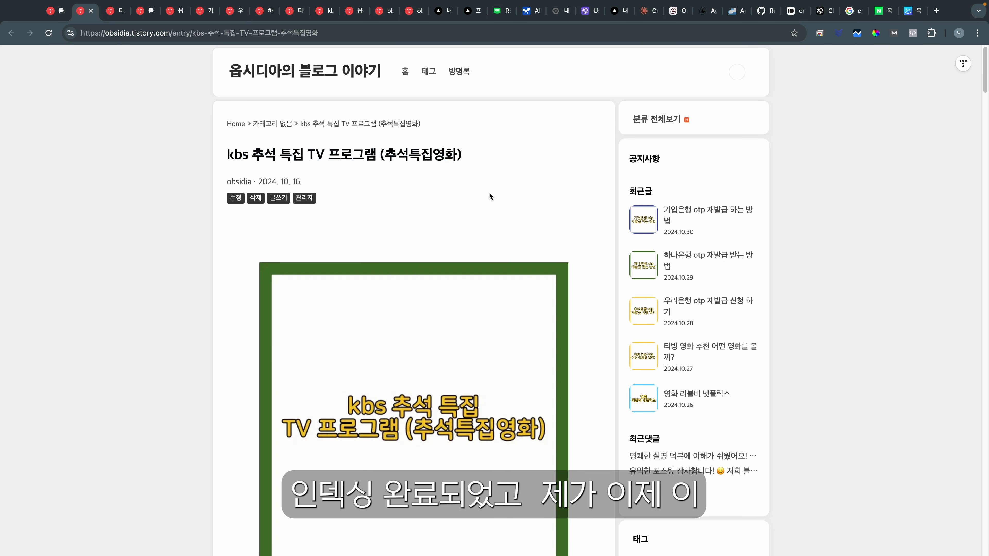
scroll(490, 195, down, 10)
scroll(443, 336, down, 5)
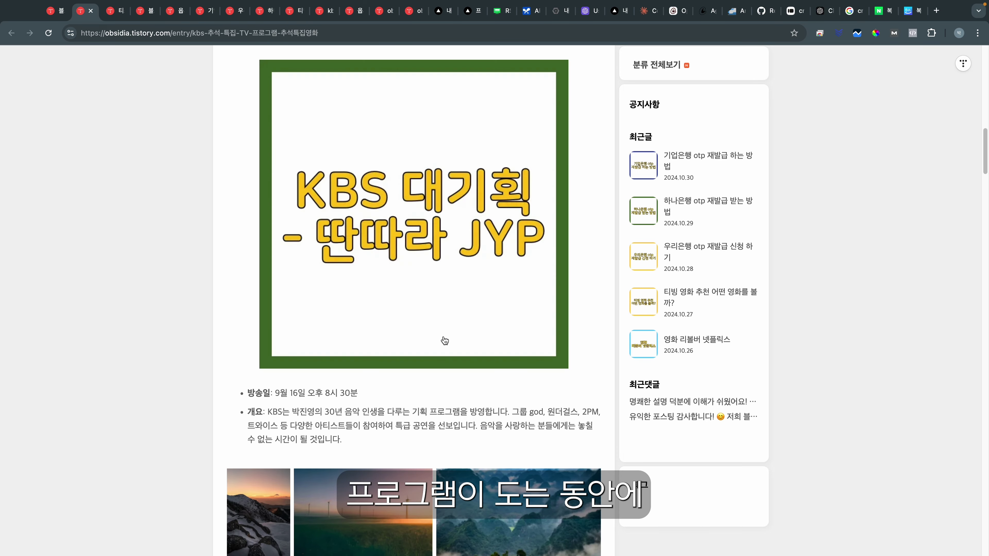
scroll(443, 333, down, 5)
scroll(431, 339, down, 15)
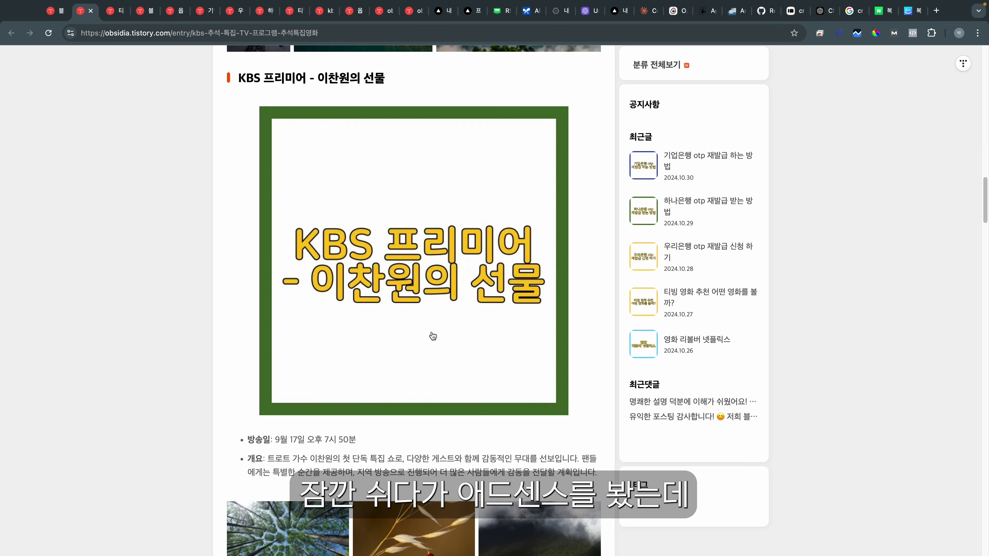
scroll(421, 345, down, 10)
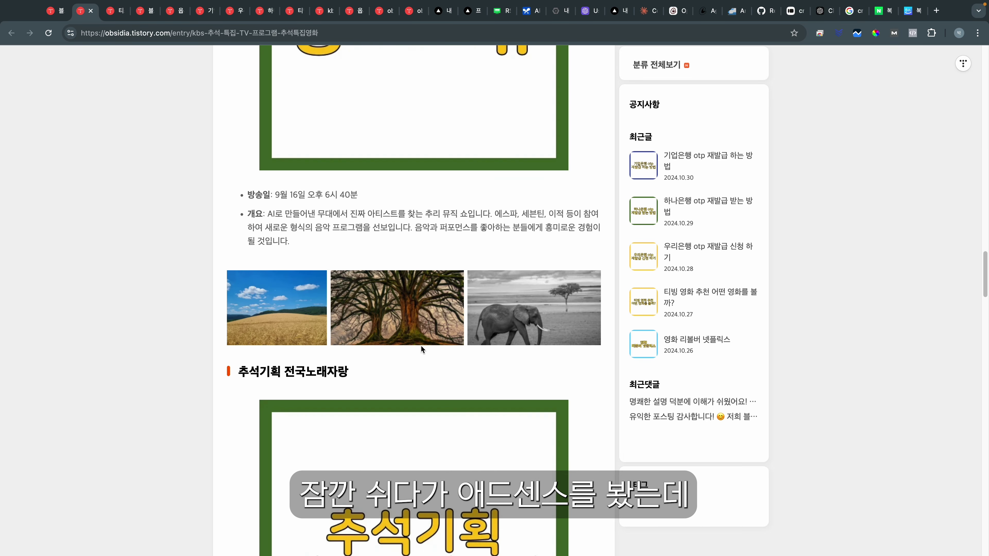
scroll(393, 363, down, 5)
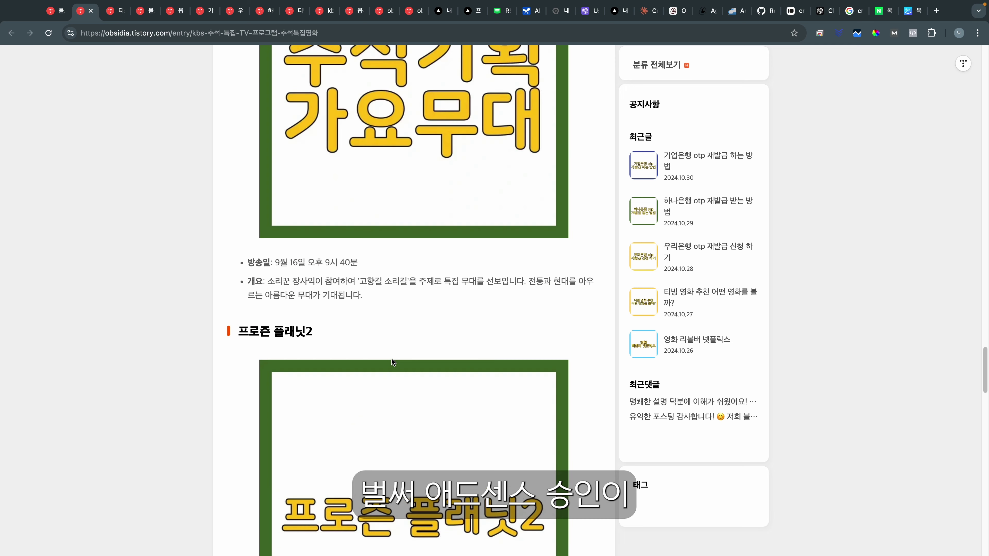
scroll(391, 356, down, 10)
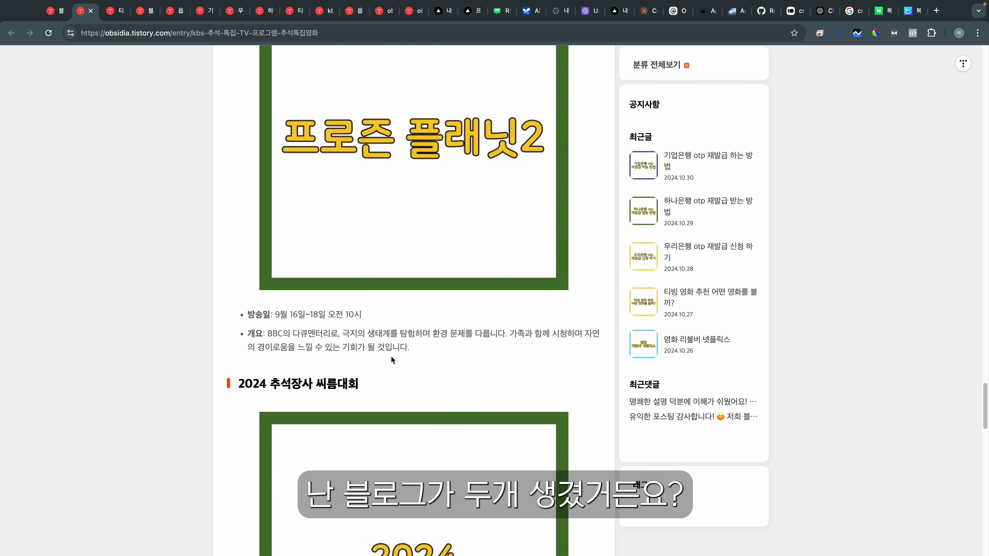
scroll(391, 356, down, 5)
scroll(391, 355, down, 1)
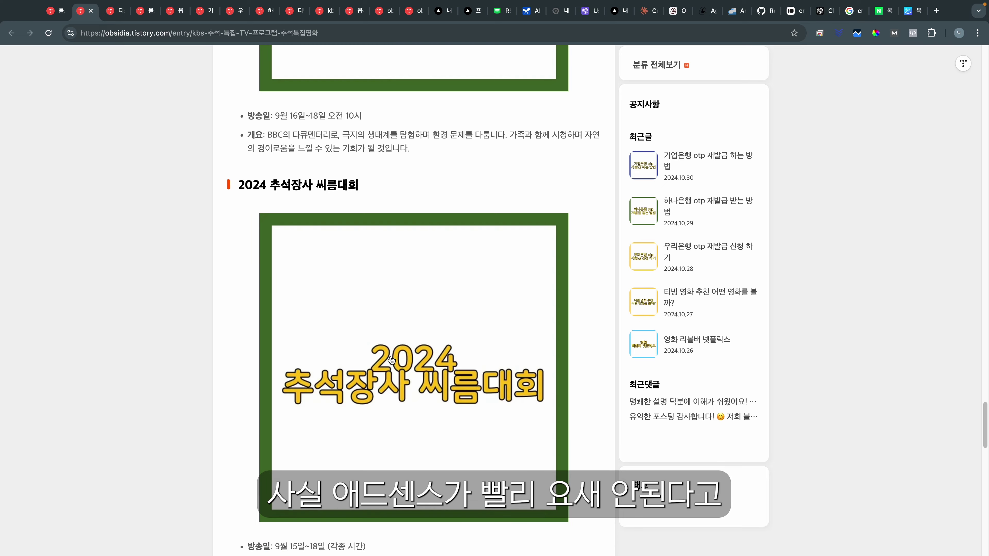
scroll(391, 359, down, 10)
scroll(391, 358, up, 20)
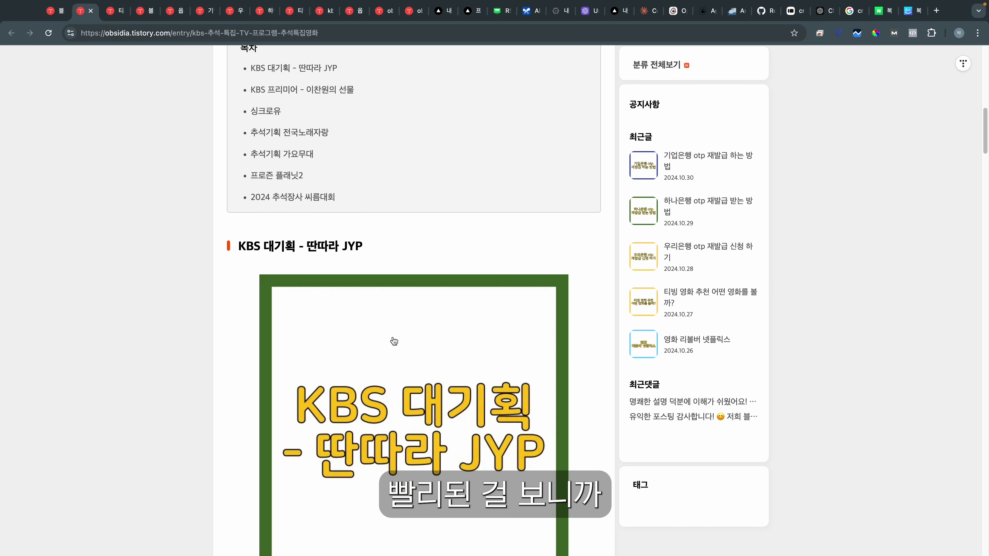
scroll(394, 342, up, 6)
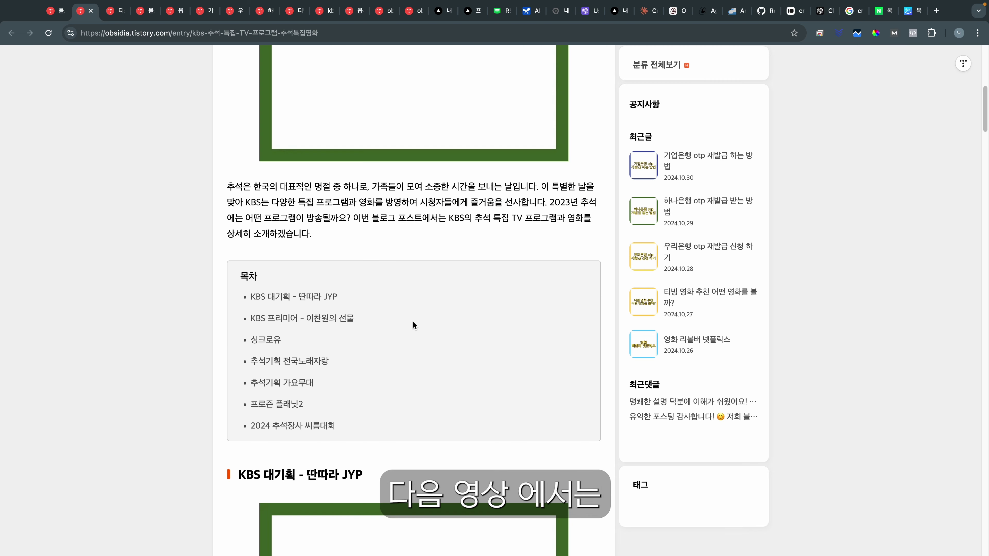
scroll(413, 322, up, 5)
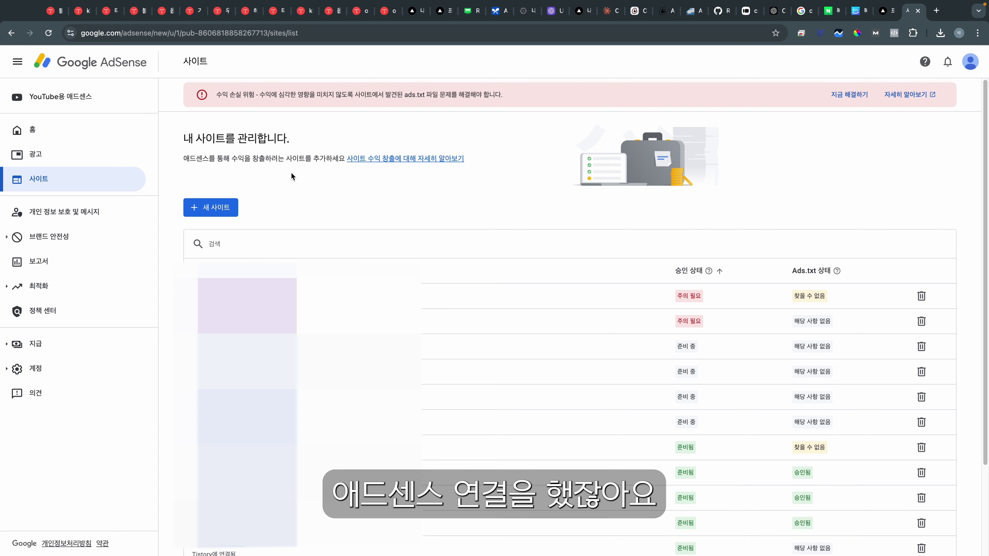
Step: Choose 새 사이트 on the AdSense 사이트 page to open the empty 사이트 추가 form
click(231, 207)
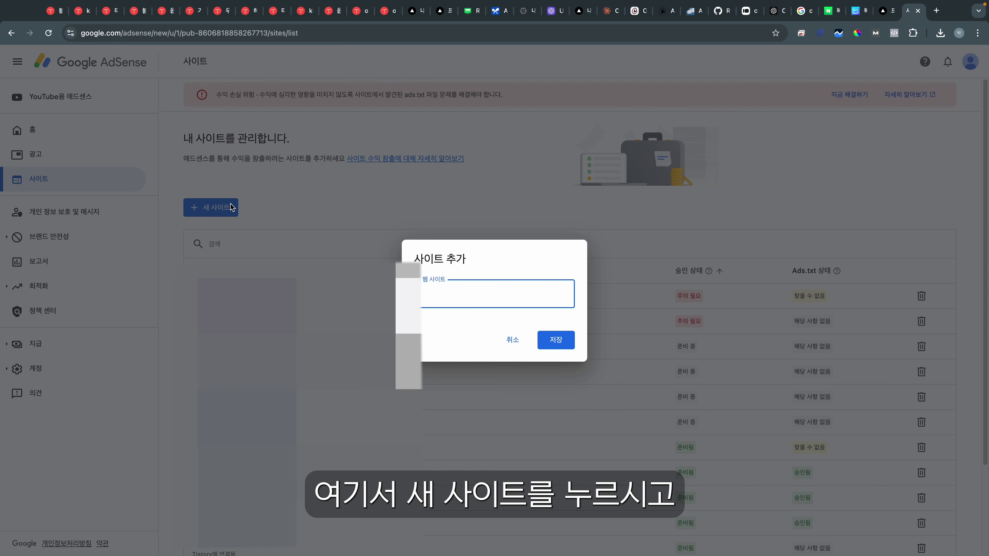